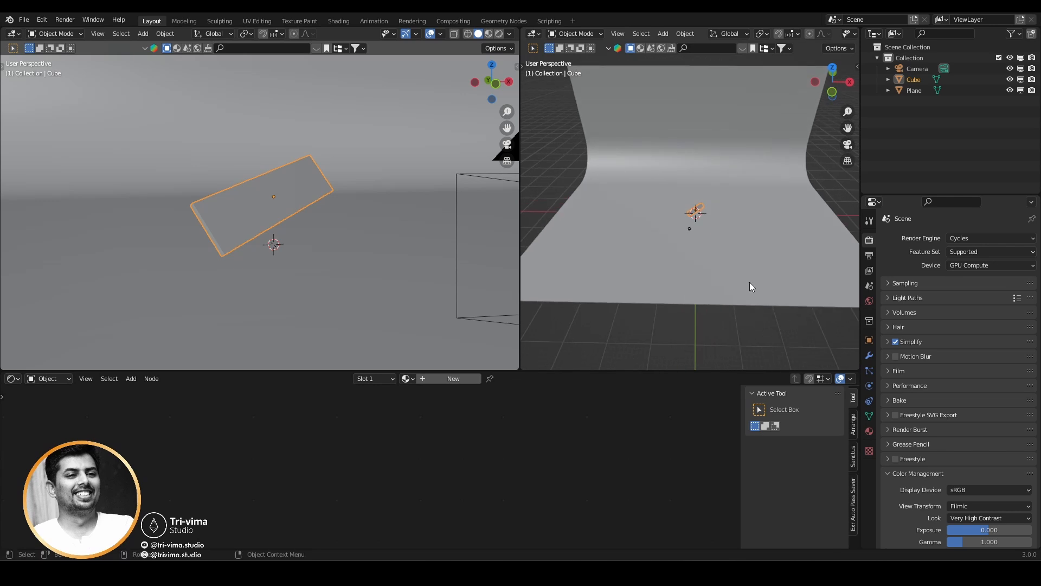
Add an area light at the scene centre and raise it along Z above the cube.
{"action": "key", "text": "shift+a"}
{"action": "mouse_move", "coordinate": [721, 385]}
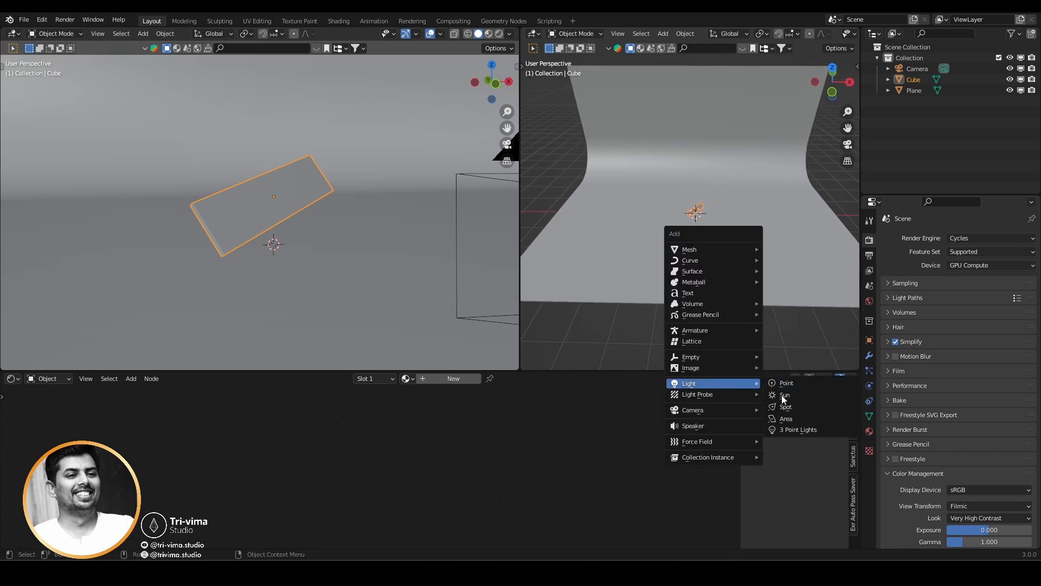
{"action": "left_click", "coordinate": [785, 418]}
{"action": "key", "text": "g"}
{"action": "key", "text": "x"}
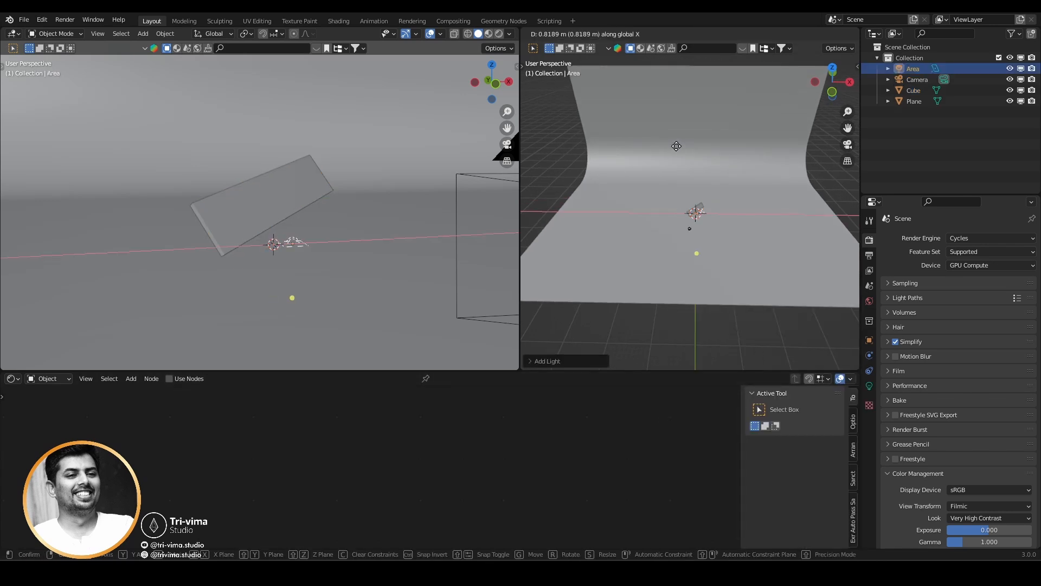
{"action": "key", "text": "z"}
{"action": "left_click", "coordinate": [678, 146]}
Set the square area light's size to 20 m.
{"action": "left_click", "coordinate": [869, 386]}
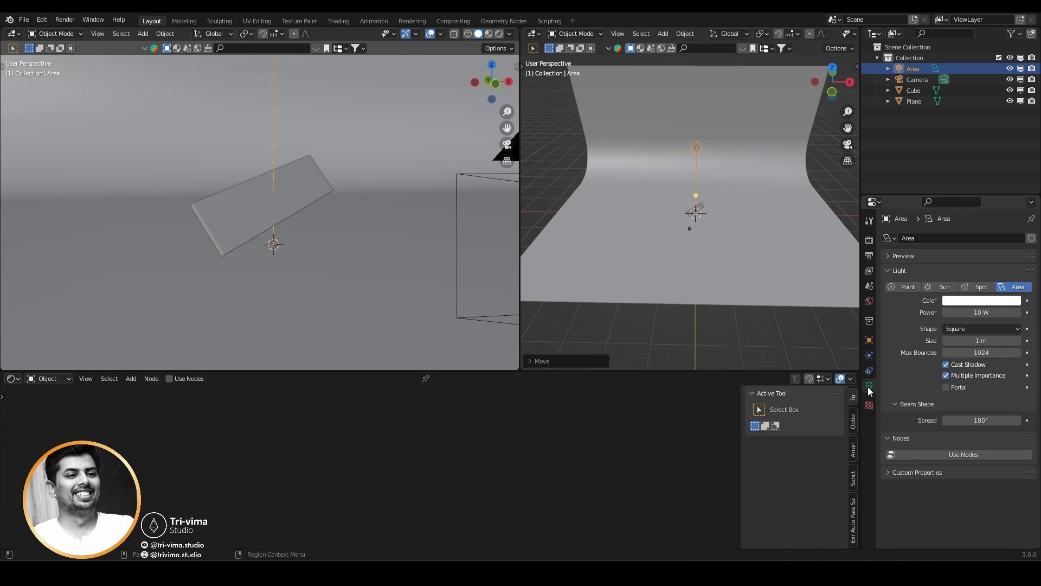
{"action": "left_click_drag", "start_coordinate": [971, 337], "coordinate": [978, 341]}
{"action": "left_click", "coordinate": [978, 343]}
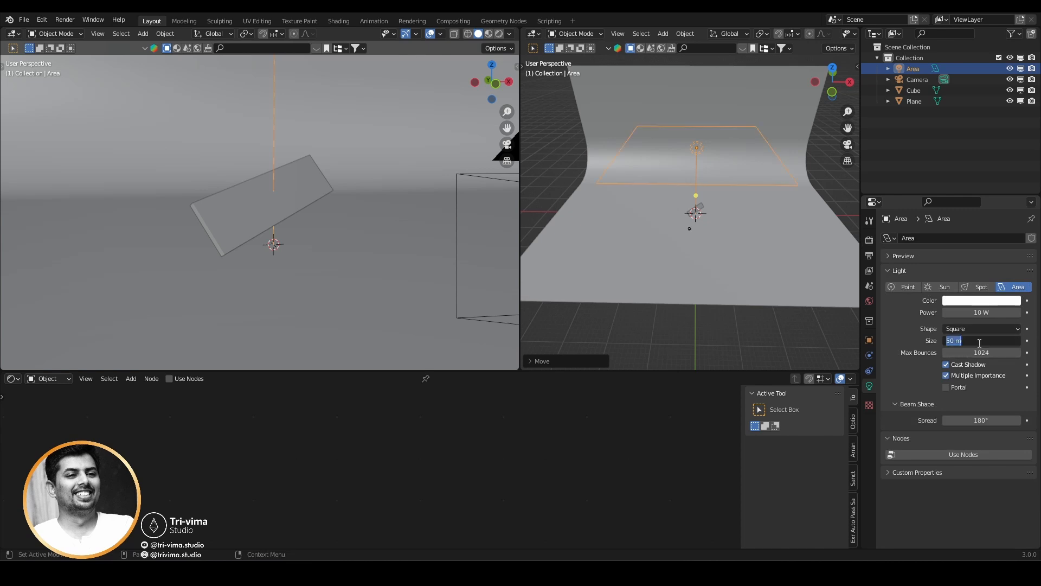
{"action": "type", "text": "10"}
{"action": "key", "text": "Return"}
{"action": "left_click", "coordinate": [979, 342]}
{"action": "type", "text": "20"}
{"action": "key", "text": "Return"}
Rotate the area light 90° about Y and, in front view, move it out to the +X side of the backdrop.
{"action": "type", "text": "r"}
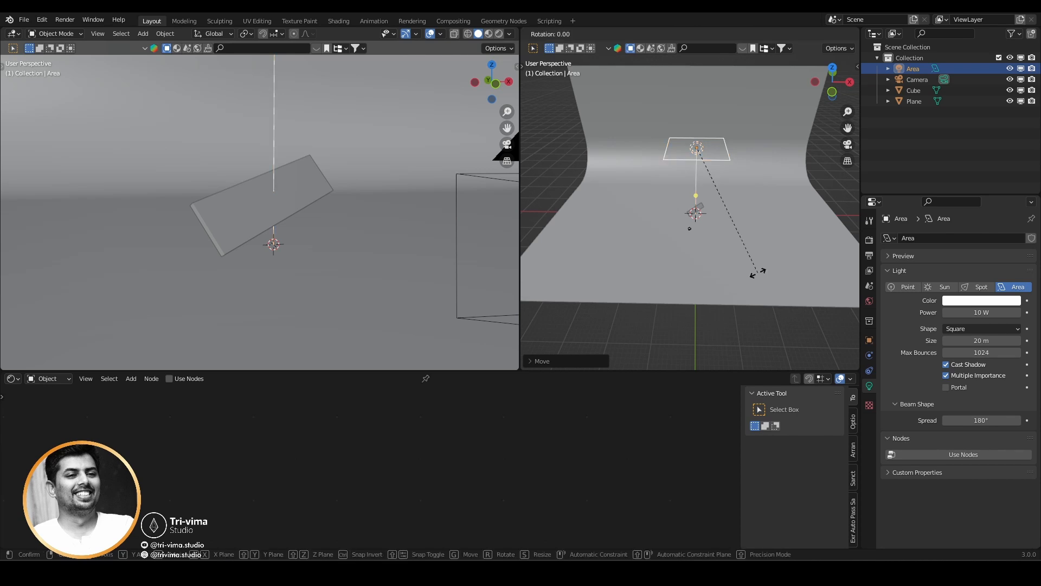
{"action": "type", "text": "y90"}
{"action": "key", "text": "Return"}
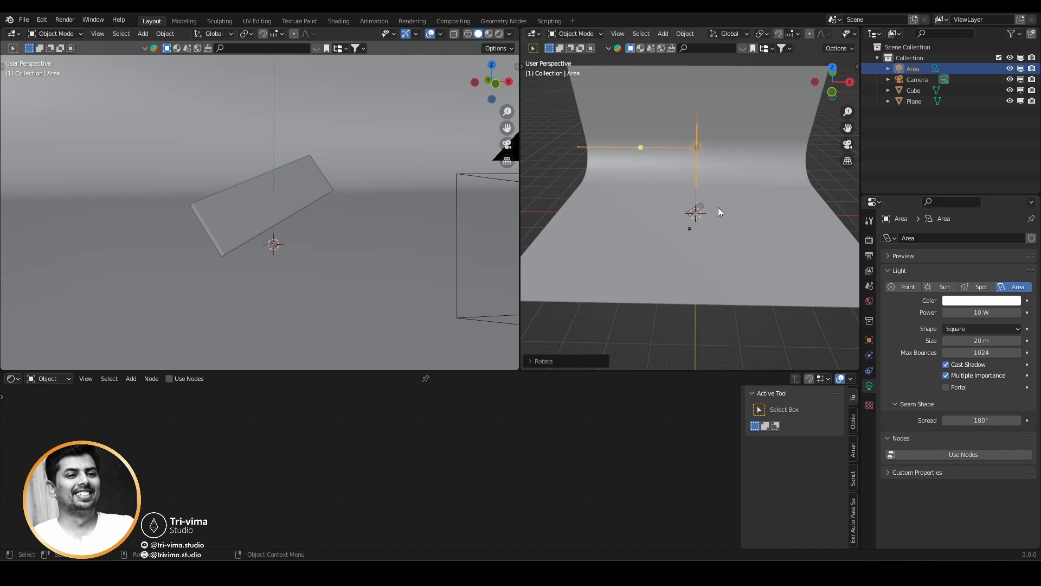
{"action": "key", "text": "KP_1"}
{"action": "key", "text": "g"}
{"action": "left_click", "coordinate": [840, 250]}
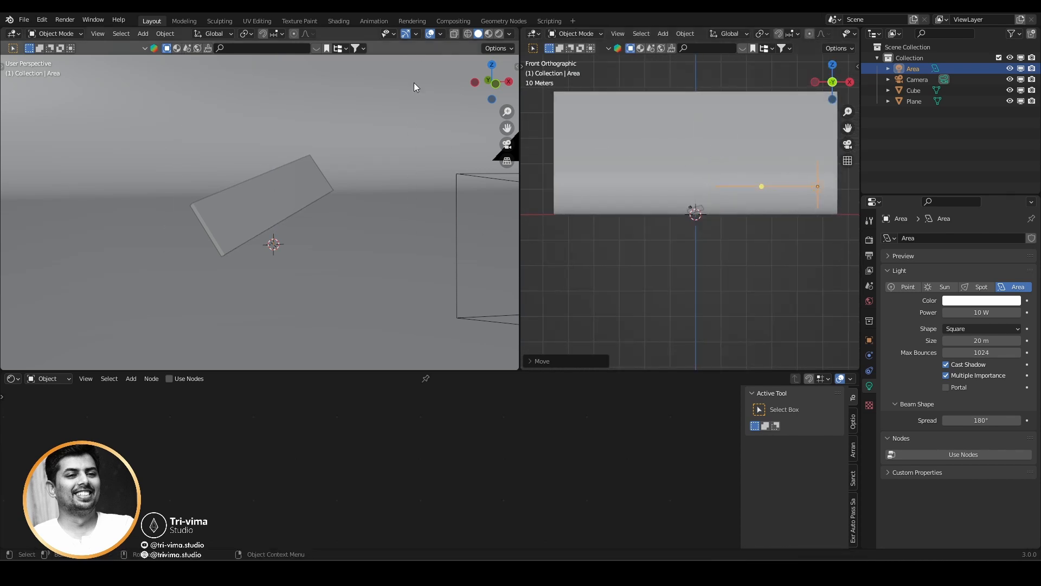
Preview the rendered scene through the camera, set the area light's power to 2500 W, and move it along X closer to the cube.
{"action": "left_click", "coordinate": [499, 34]}
{"action": "key", "text": "KP_0"}
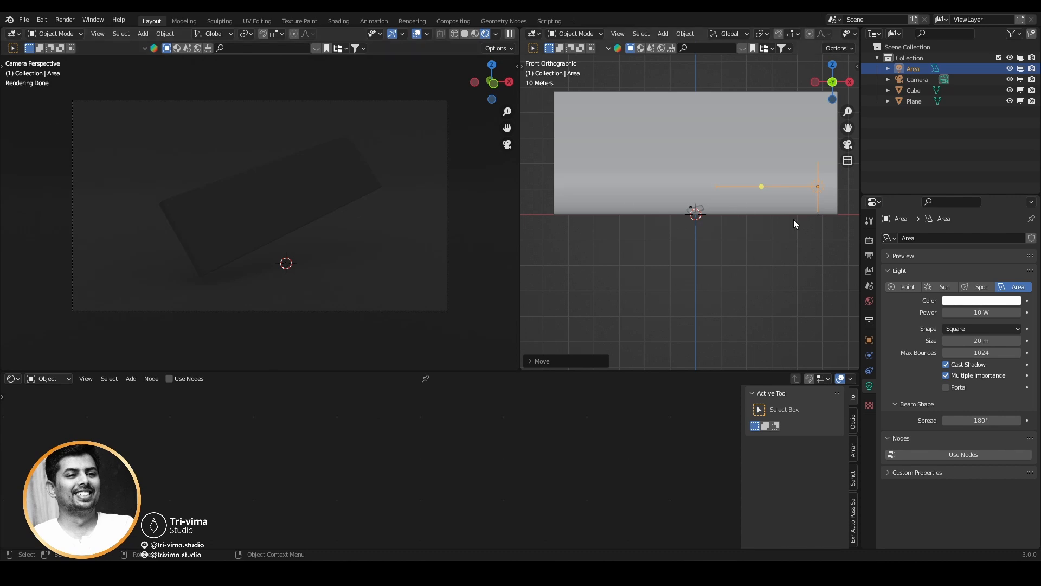
{"action": "type", "text": "1500"}
{"action": "key", "text": "Return"}
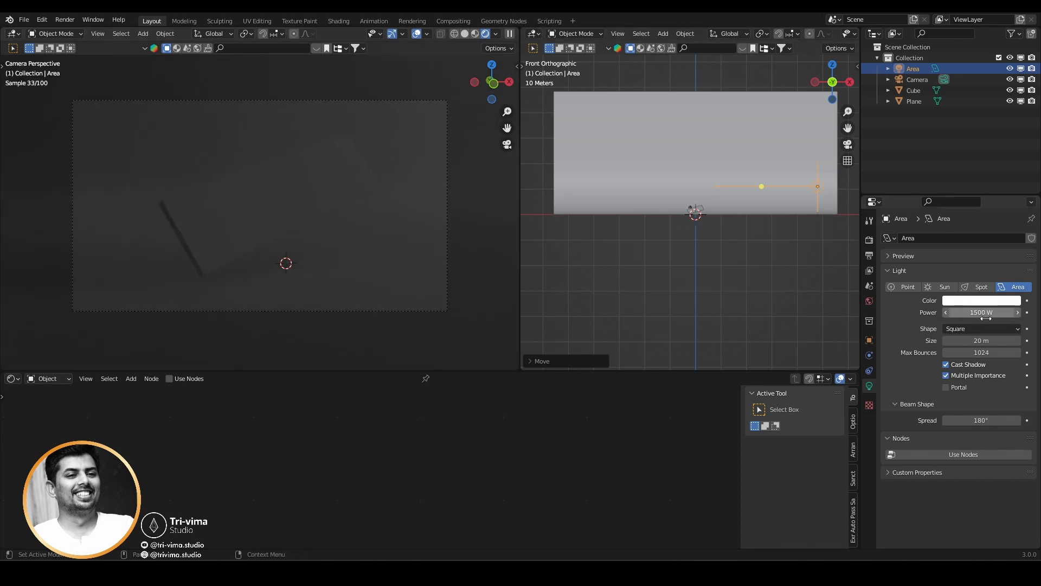
{"action": "type", "text": "00"}
{"action": "key", "text": "Return"}
{"action": "key", "text": "g"}
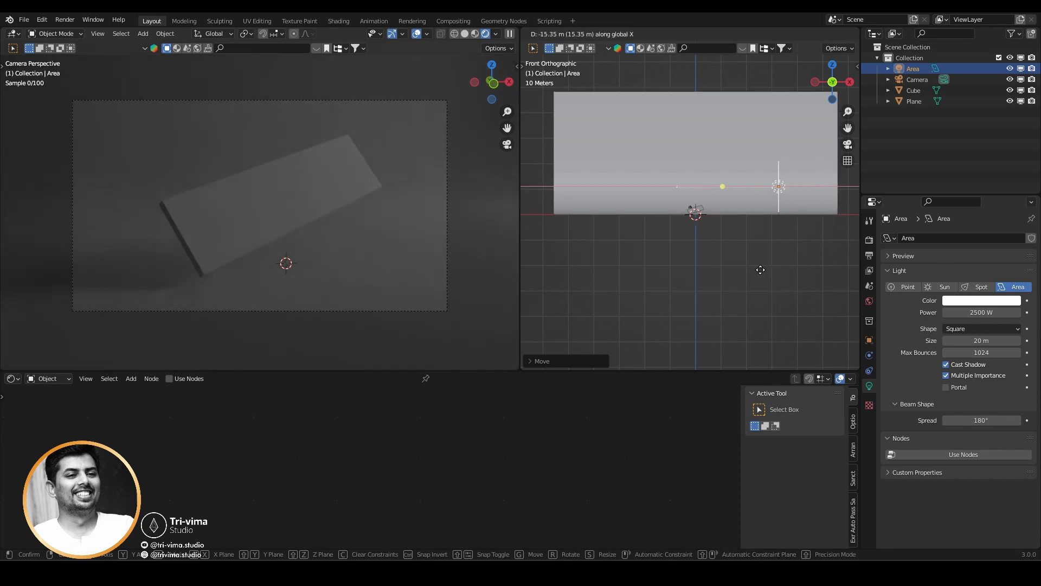
{"action": "left_click", "coordinate": [737, 273]}
Duplicate the area light to the opposite side of the cube and mirror the copy on global X.
{"action": "key", "text": "shift+d"}
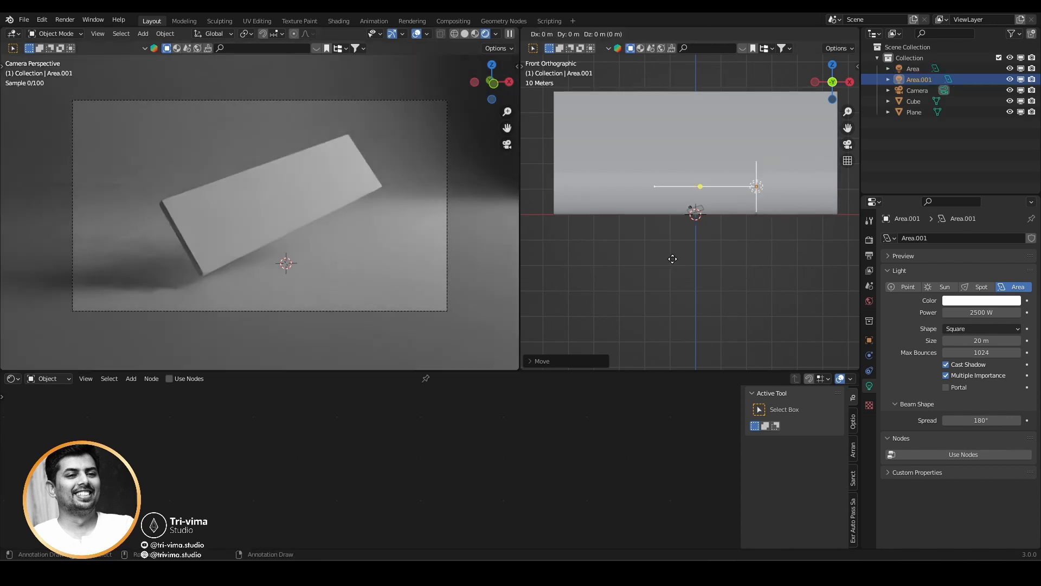
{"action": "left_click", "coordinate": [597, 209]}
{"action": "right_click", "coordinate": [598, 210]}
{"action": "mouse_move", "coordinate": [575, 306]}
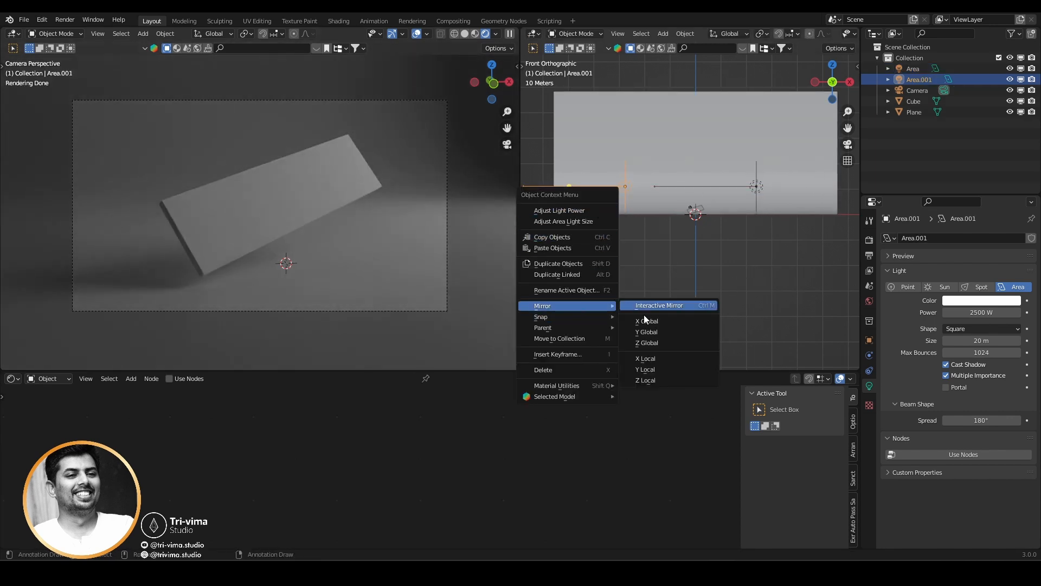
{"action": "left_click", "coordinate": [686, 321]}
Move the mirrored light along X so it sits about opposite the first light, on the other side of the cube.
{"action": "key", "text": "g"}
{"action": "key", "text": "x"}
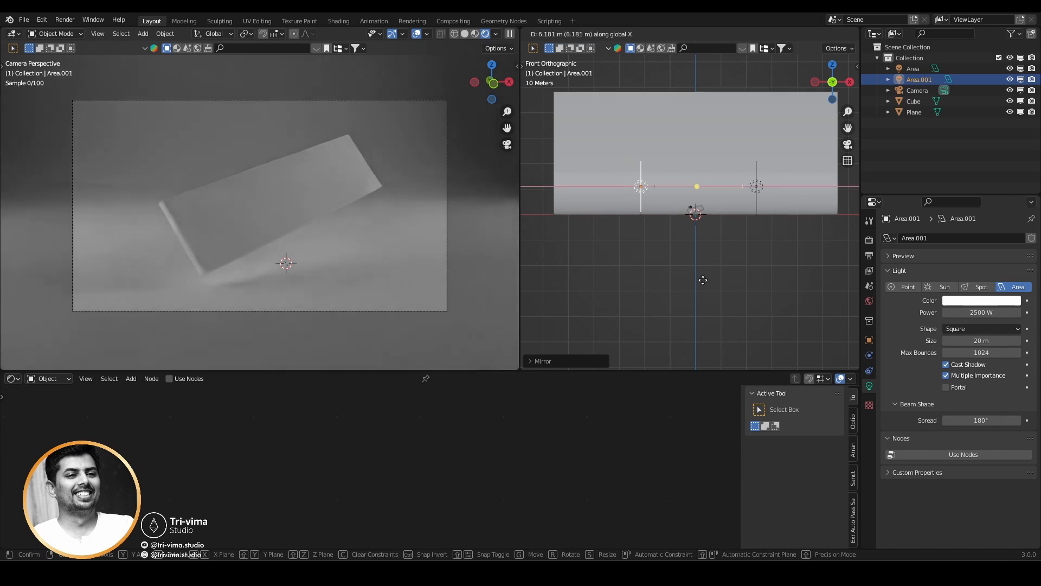
{"action": "left_click", "coordinate": [700, 284]}
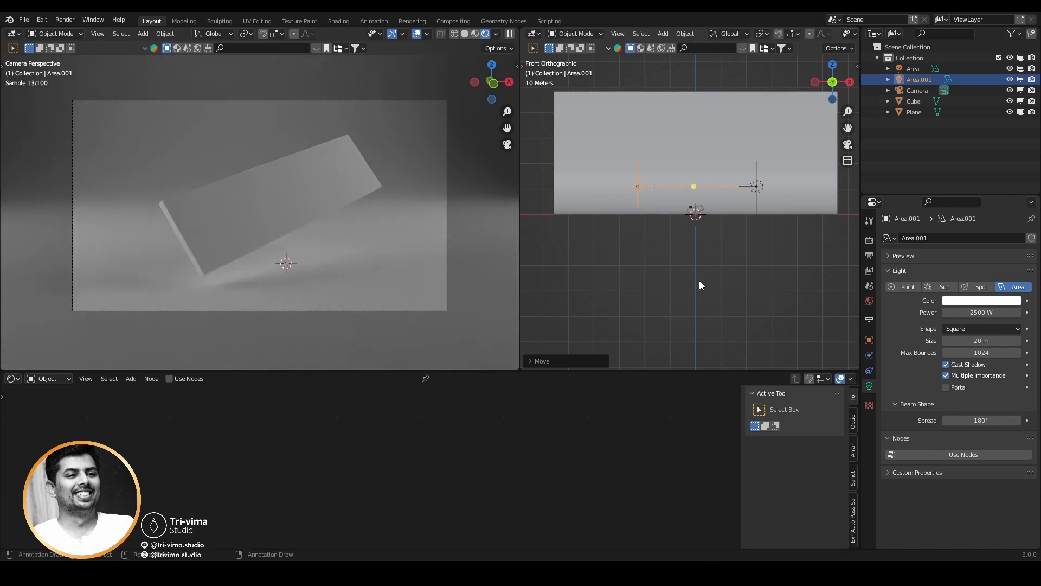
Duplicate the light to a spot high above the cube and set the copy's Y rotation to 0°.
{"action": "key", "text": "shift+d"}
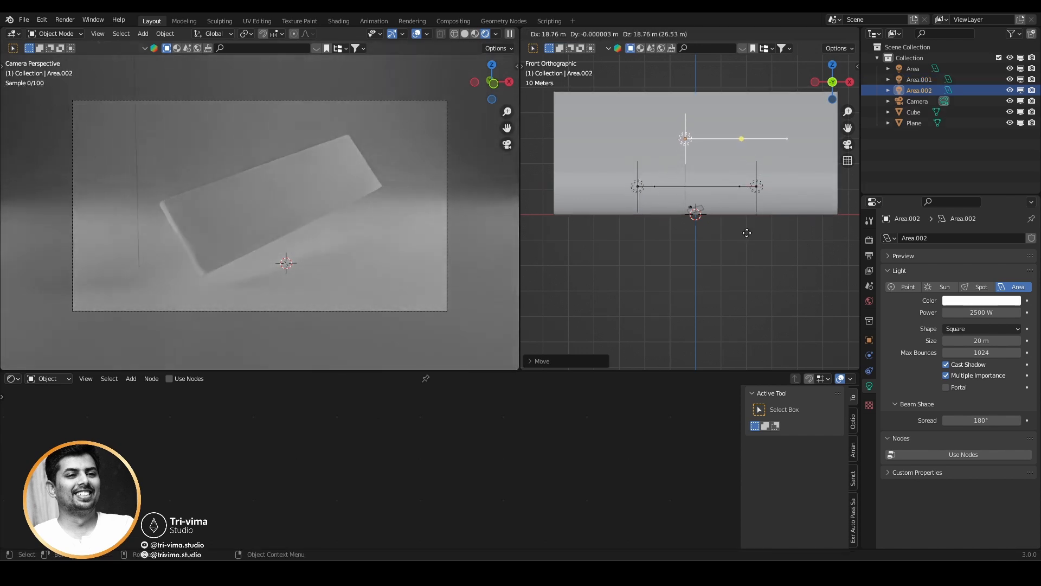
{"action": "left_click", "coordinate": [752, 228]}
{"action": "left_click", "coordinate": [869, 340]}
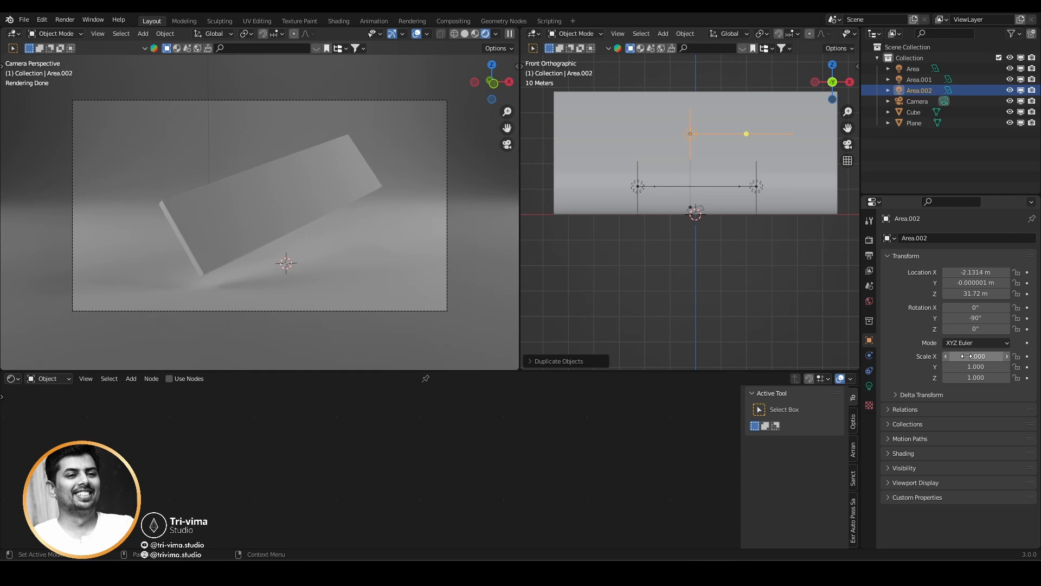
{"action": "left_click", "coordinate": [972, 318]}
{"action": "type", "text": "0"}
{"action": "key", "text": "Return"}
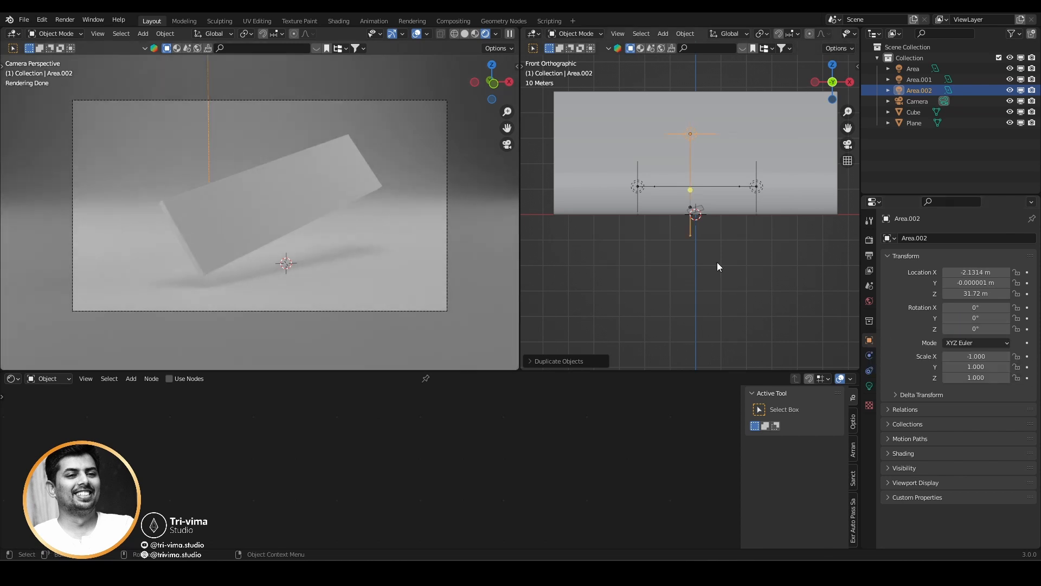
In side view, move the overhead light behind the cube to about Y 19.8 m, Z 30.9 m and tilt it toward the cube.
{"action": "key", "text": "KP_3"}
{"action": "key", "text": "g"}
{"action": "left_click", "coordinate": [768, 270]}
{"action": "key", "text": "r"}
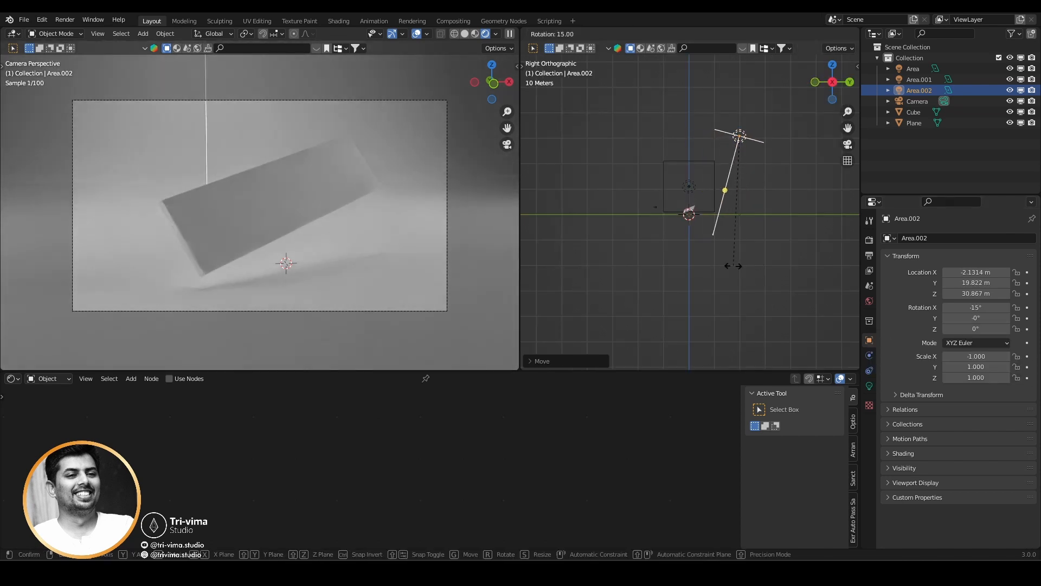
{"action": "left_click", "coordinate": [686, 265]}
Set the overhead back light's power to 5000 W.
{"action": "left_click", "coordinate": [869, 386]}
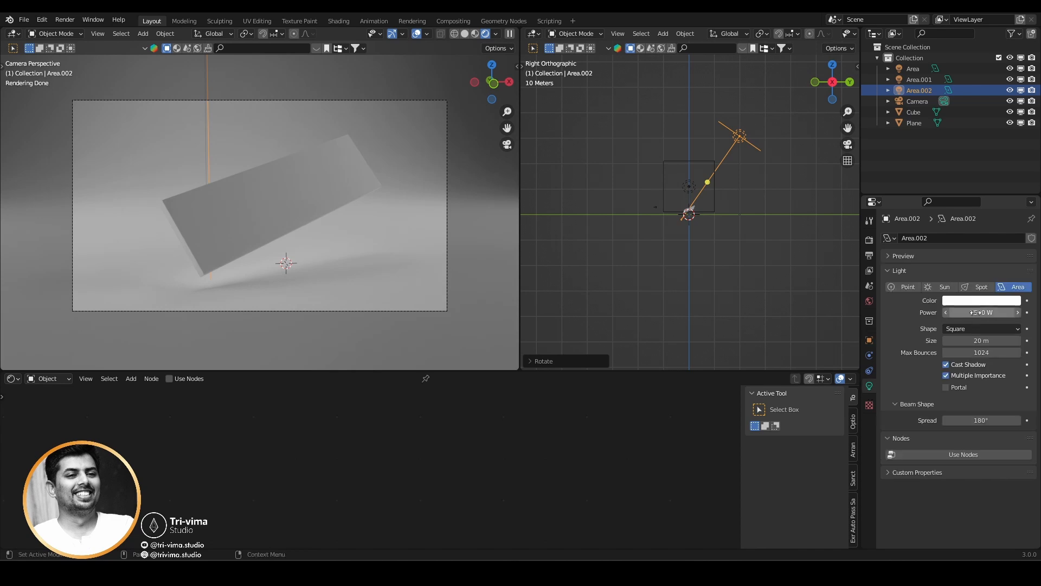
{"action": "left_click", "coordinate": [977, 313]}
{"action": "type", "text": "5000"}
{"action": "key", "text": "Return"}
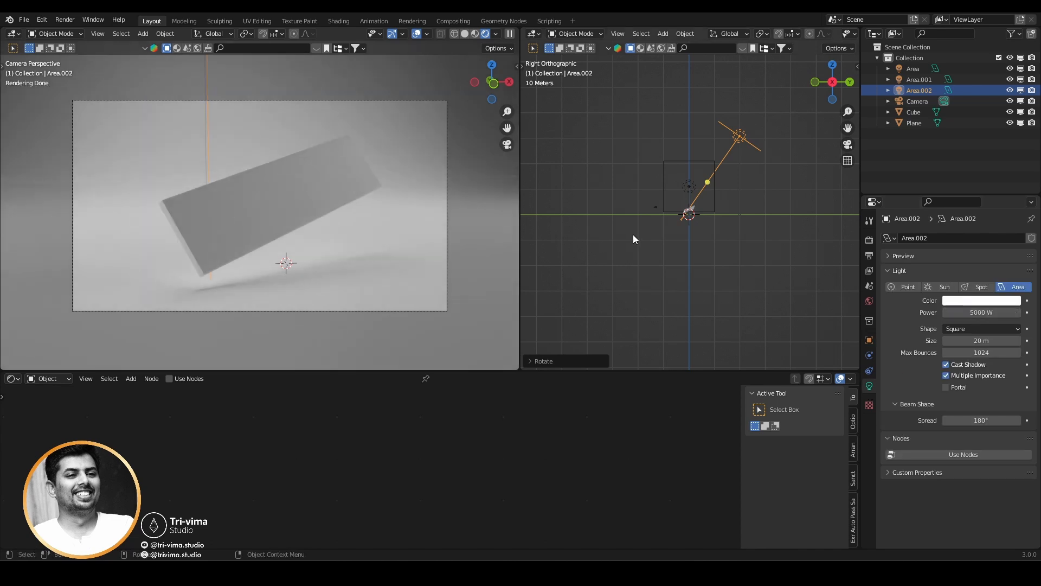
In front view, select the side light Area.001 and set its power to 3500 W.
{"action": "key", "text": "KP_1"}
{"action": "left_click", "coordinate": [633, 174]}
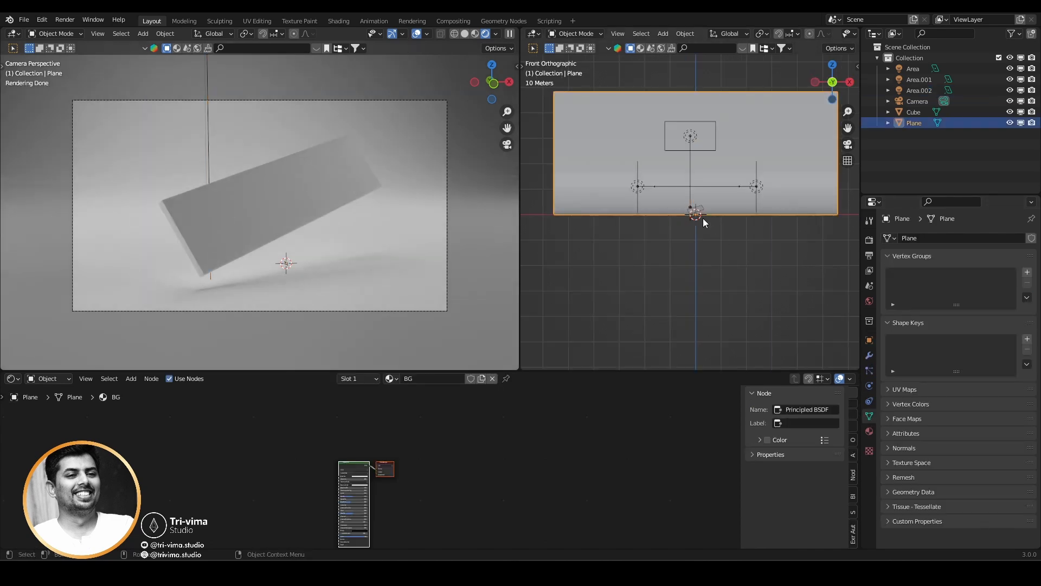
{"action": "left_click", "coordinate": [638, 186]}
{"action": "left_click", "coordinate": [982, 314]}
{"action": "type", "text": "3500"}
{"action": "key", "text": "Return"}
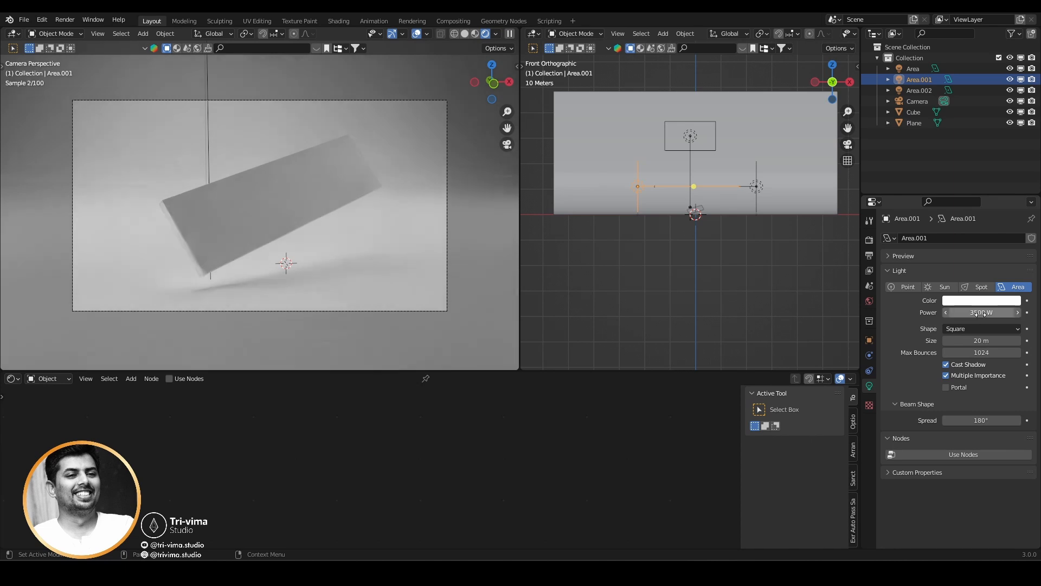
Select the opposite side light, Area, and set its power to 4000 W.
{"action": "left_click", "coordinate": [758, 192]}
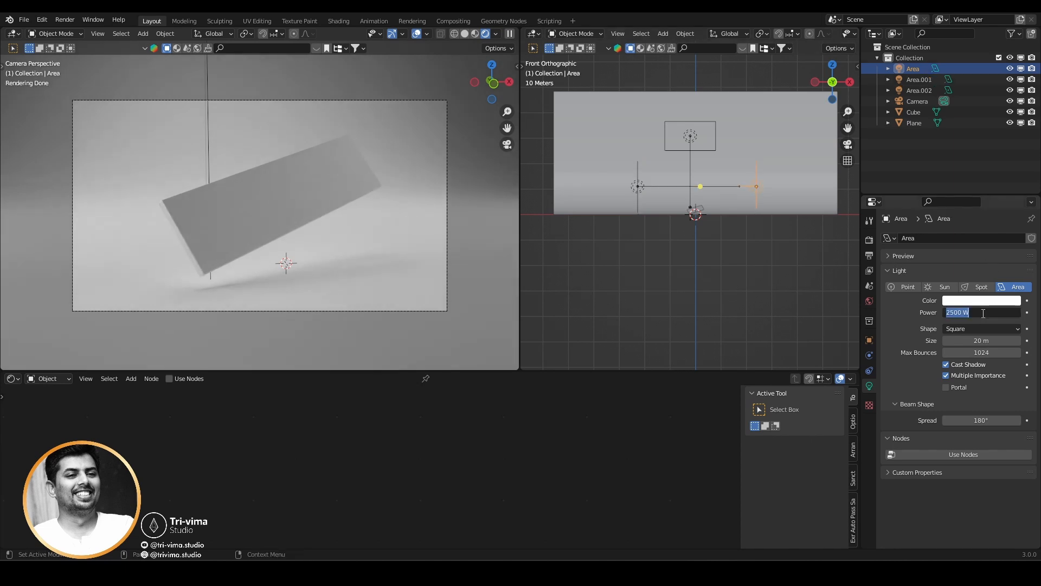
{"action": "left_click", "coordinate": [983, 313]}
{"action": "type", "text": "4000"}
{"action": "key", "text": "Return"}
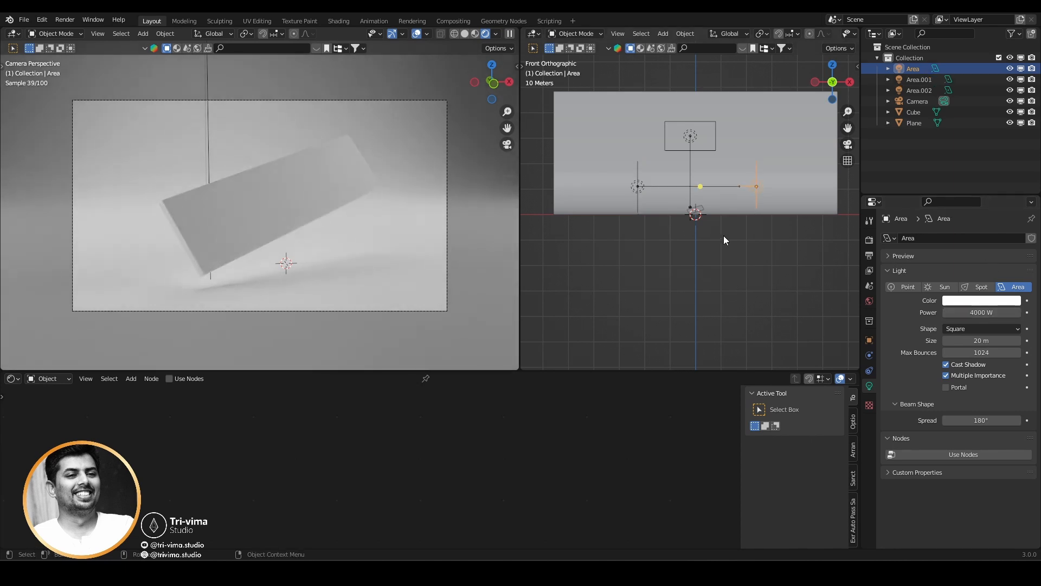
Rotate the Area light slightly about global Z and set its power to 7500 W.
{"action": "key", "text": "r"}
{"action": "key", "text": "z"}
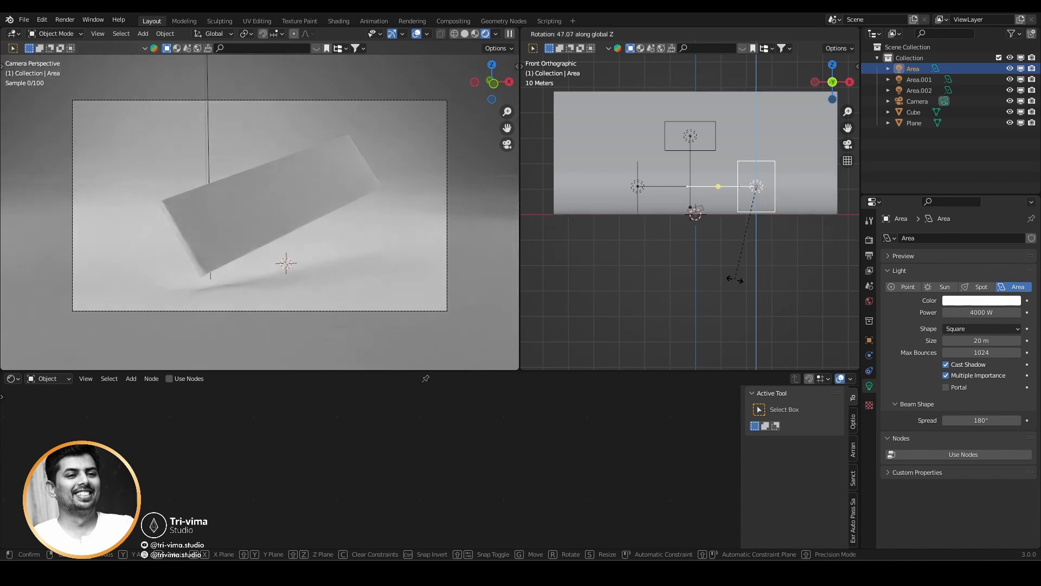
{"action": "left_click", "coordinate": [843, 271]}
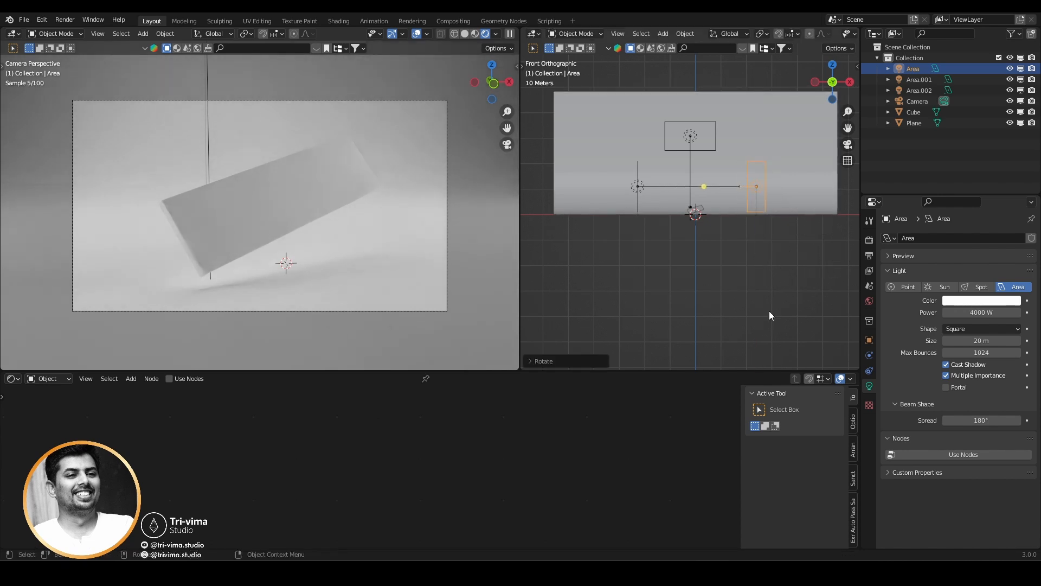
{"action": "left_click", "coordinate": [963, 314]}
{"action": "key", "text": "Return"}
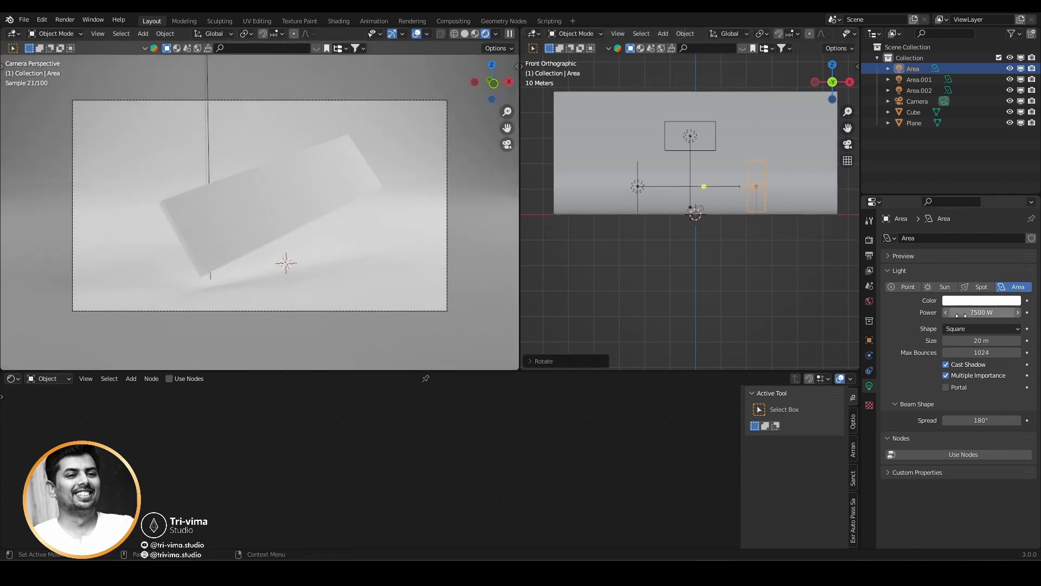
Select the cube and hide the overlays in the rendered camera view.
{"action": "left_click", "coordinate": [417, 33]}
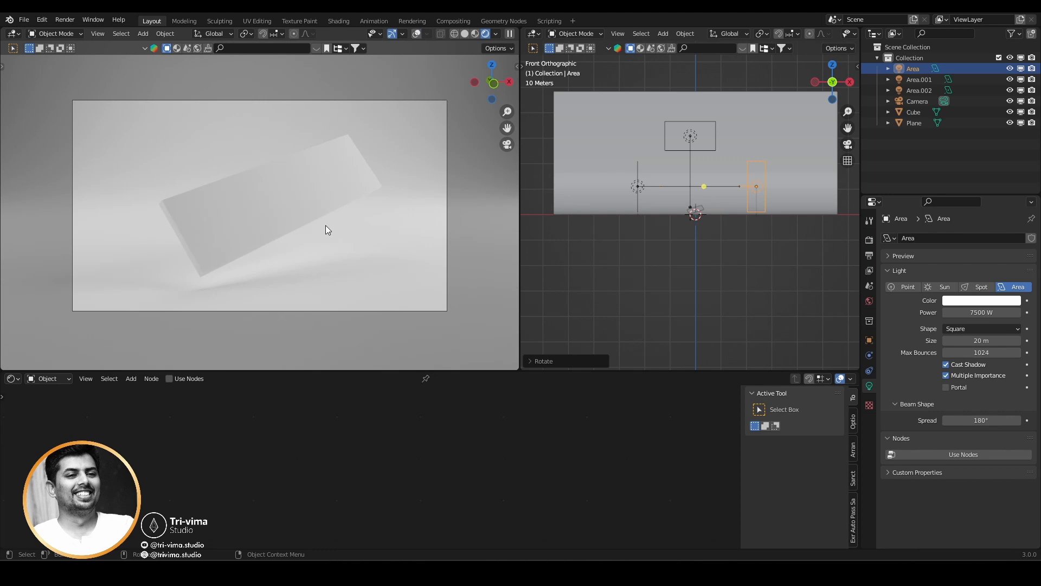
{"action": "left_click", "coordinate": [251, 223]}
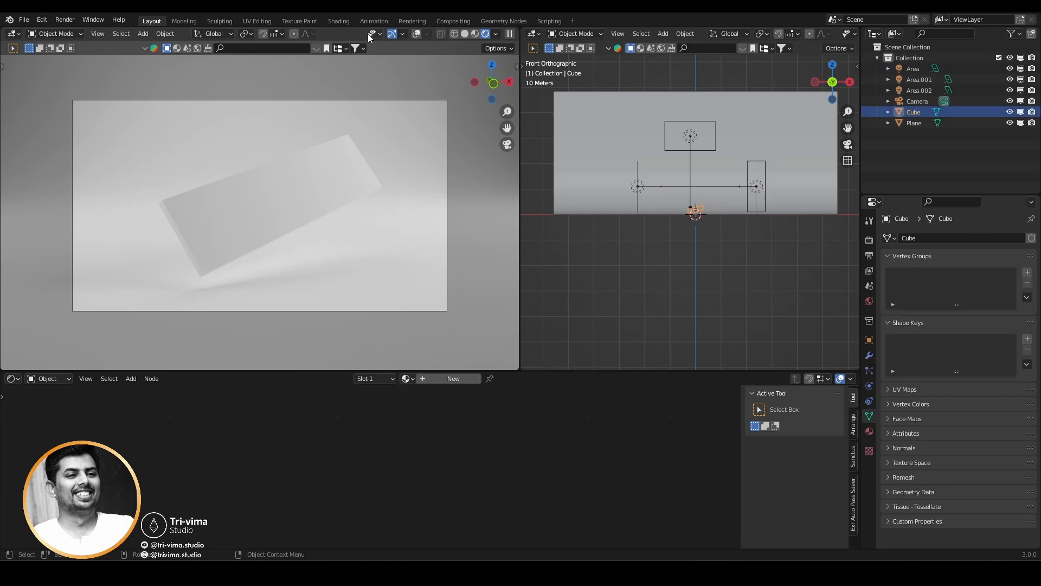
{"action": "left_click", "coordinate": [418, 33]}
{"action": "scroll", "coordinate": [630, 215], "scroll_direction": "up", "scroll_amount": 4}
{"action": "middle_click_drag", "start_coordinate": [630, 215], "coordinate": [653, 257]}
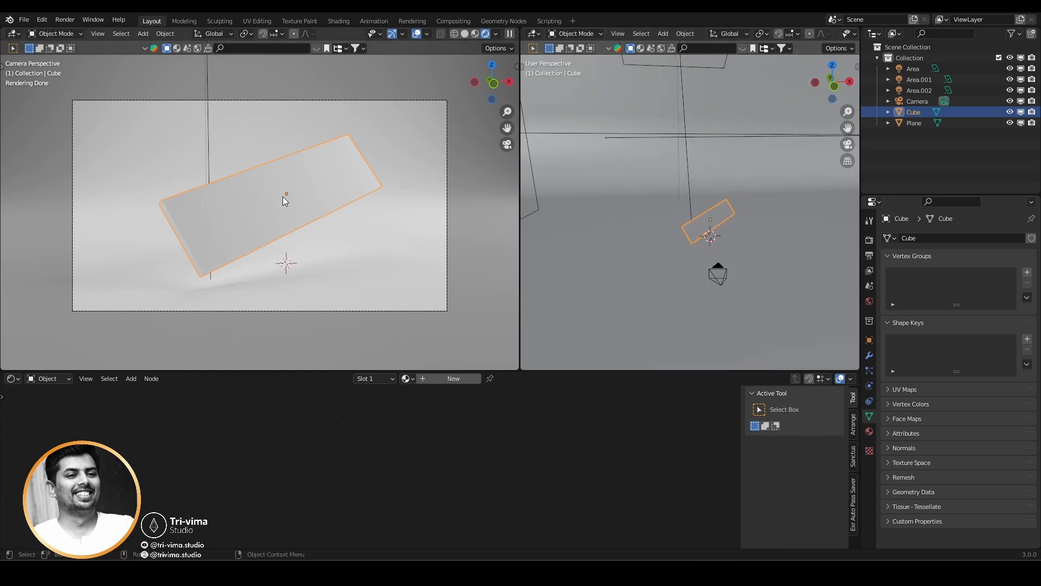
{"action": "left_click", "coordinate": [417, 34]}
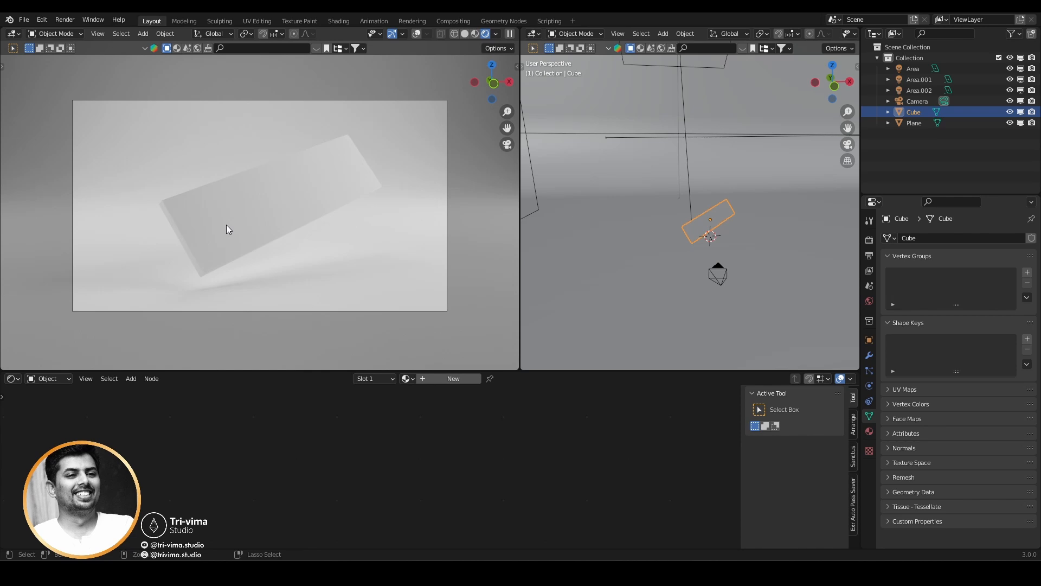
Save the scene to the Desktop as Shader 01.
{"action": "key", "text": "ctrl+s"}
{"action": "left_click", "coordinate": [236, 178]}
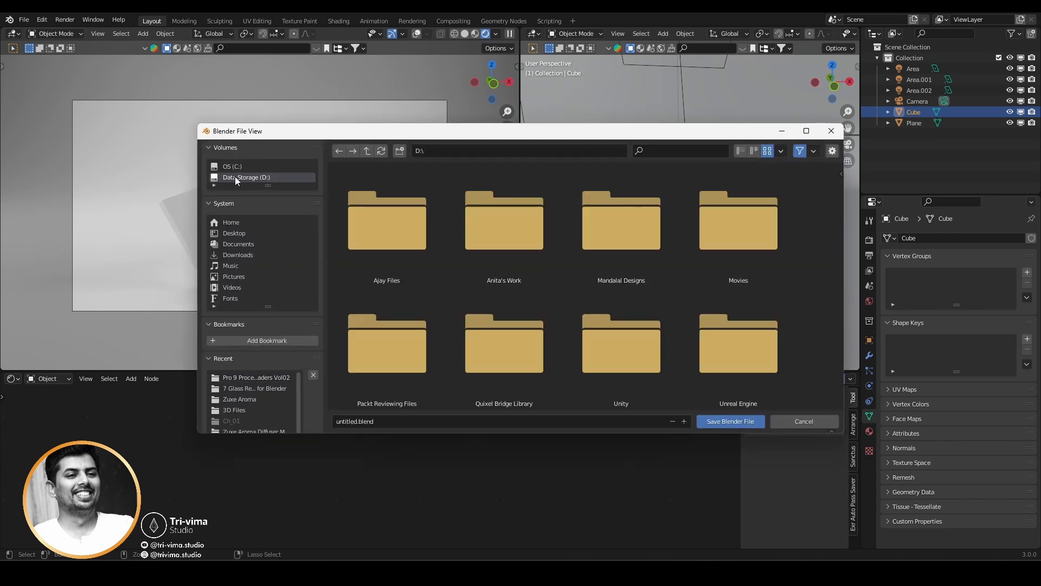
{"action": "left_click", "coordinate": [232, 234]}
{"action": "left_click", "coordinate": [395, 426]}
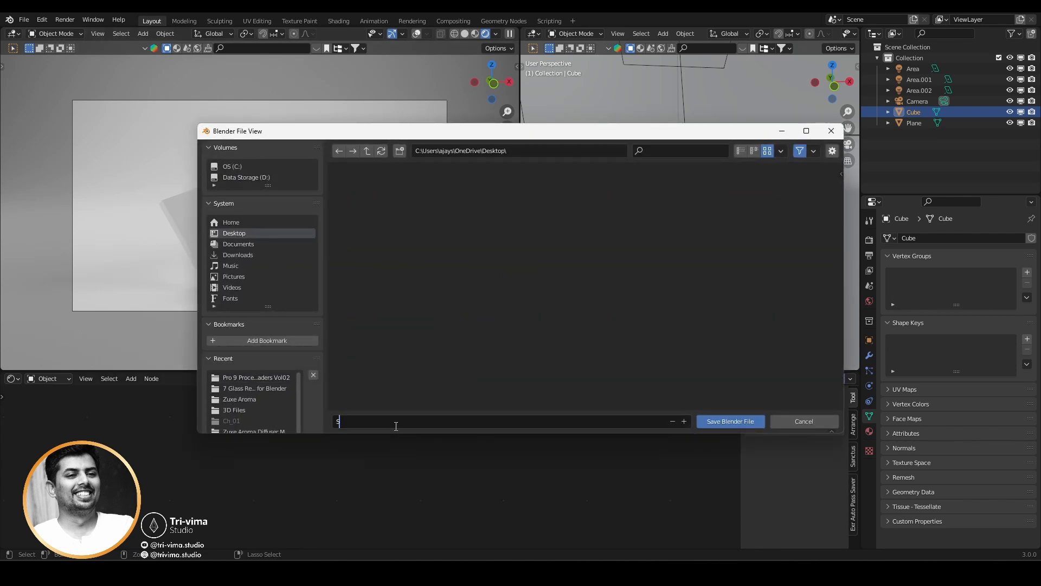
{"action": "type", "text": "Shader 01"}
{"action": "key", "text": "Return"}
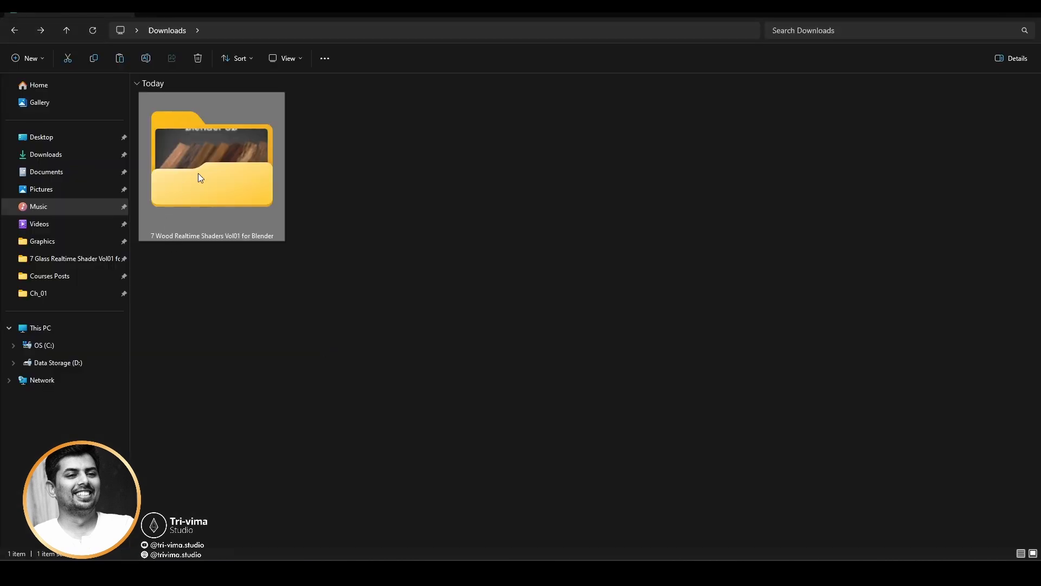
Browse the 7 Wood Realtime Shaders Vol01 for Blender folder with extra large icons, open its Blender file, and close the render result window.
{"action": "double_click", "coordinate": [198, 174]}
{"action": "left_click", "coordinate": [287, 58]}
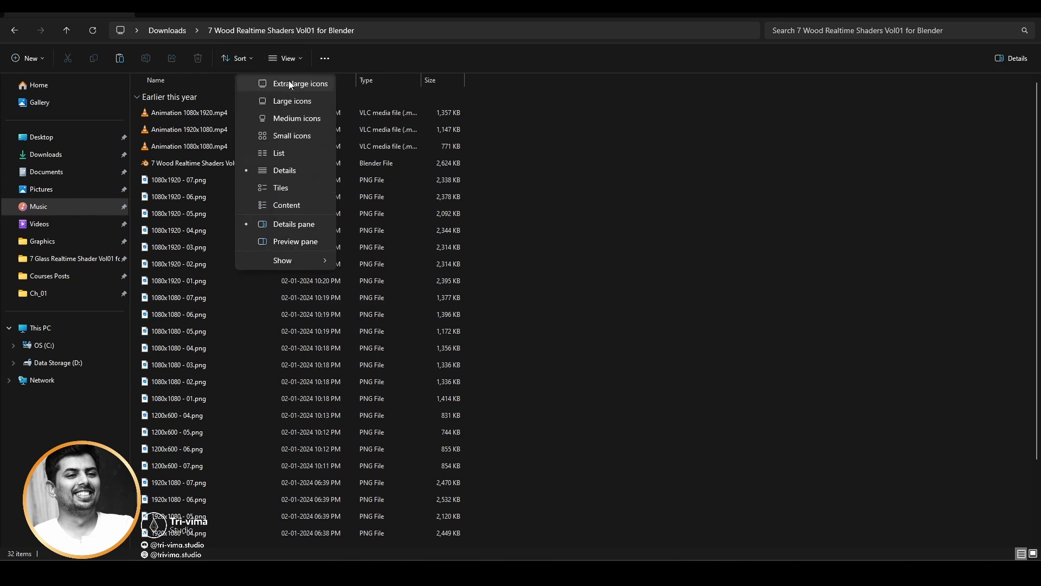
{"action": "left_click", "coordinate": [289, 79]}
{"action": "double_click", "coordinate": [657, 172]}
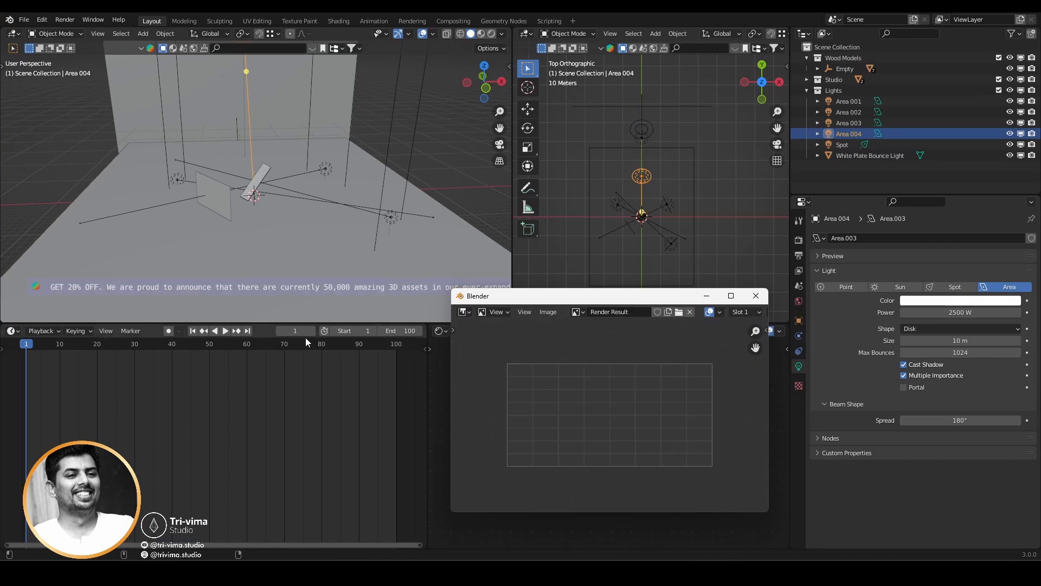
{"action": "left_click", "coordinate": [757, 297]}
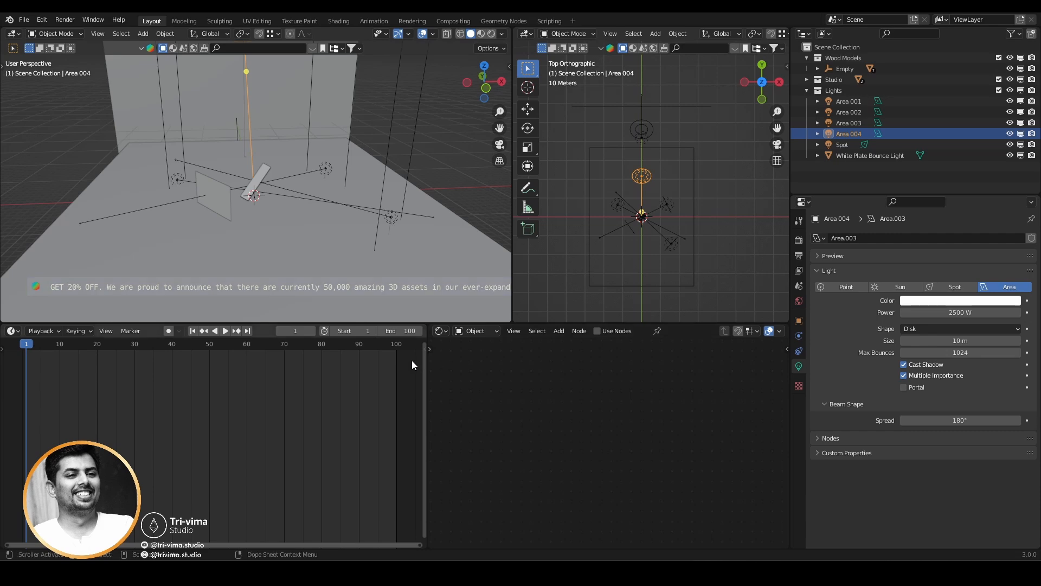
Display the scene in rendered shading and select Wooden Plank 01 up close.
{"action": "scroll", "coordinate": [265, 197], "scroll_direction": "up", "scroll_amount": 5}
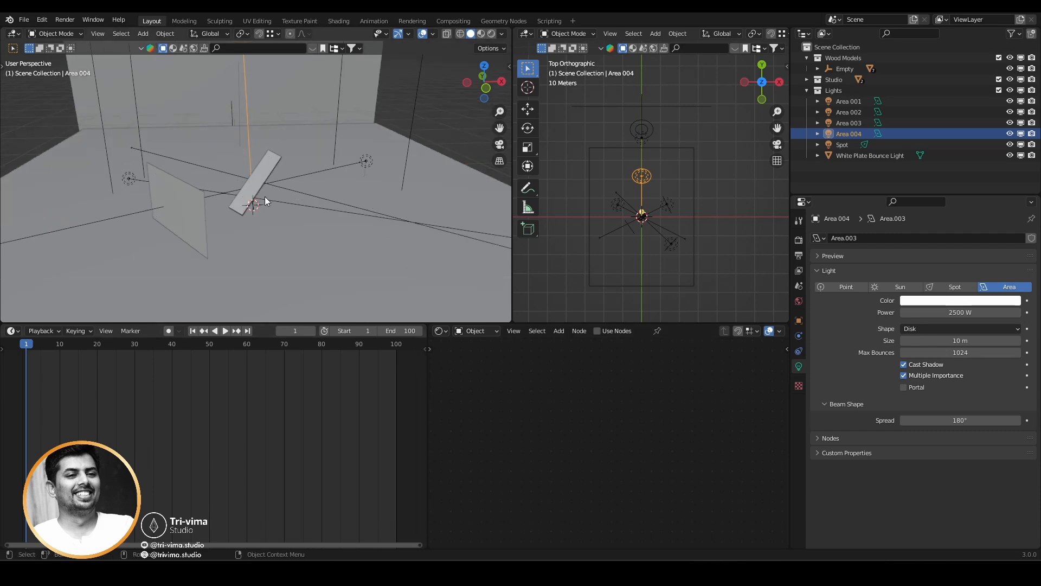
{"action": "left_click", "coordinate": [492, 34]}
{"action": "scroll", "coordinate": [231, 216], "scroll_direction": "up", "scroll_amount": 3}
{"action": "mouse_move", "coordinate": [231, 216]}
{"action": "middle_mouse_down"}
{"action": "mouse_move", "coordinate": [243, 196]}
{"action": "mouse_move", "coordinate": [229, 240]}
{"action": "mouse_move", "coordinate": [281, 181]}
{"action": "middle_mouse_up"}
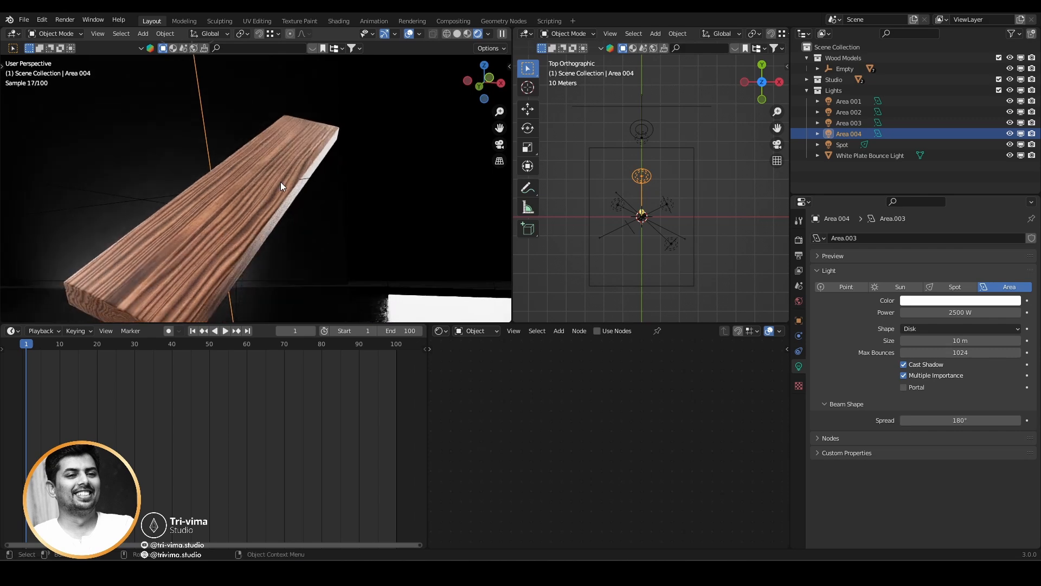
{"action": "left_click", "coordinate": [281, 181]}
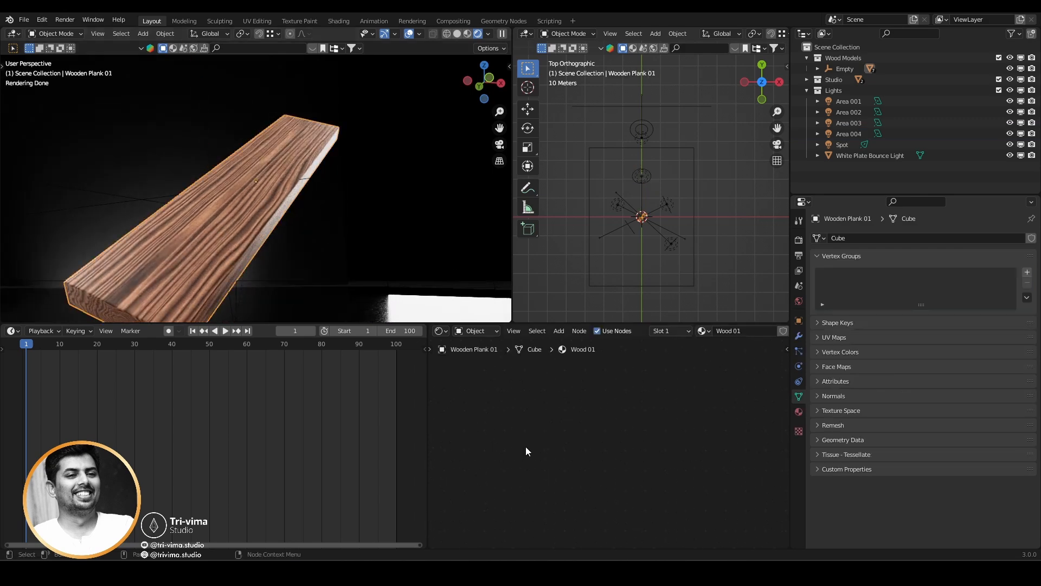
Try a different Wood Color 01 in the Wood 01 shader group.
{"action": "scroll", "coordinate": [574, 426], "scroll_direction": "down", "scroll_amount": 4}
{"action": "middle_click_drag", "start_coordinate": [615, 504], "coordinate": [498, 386]}
{"action": "scroll", "coordinate": [523, 408], "scroll_direction": "up", "scroll_amount": 9}
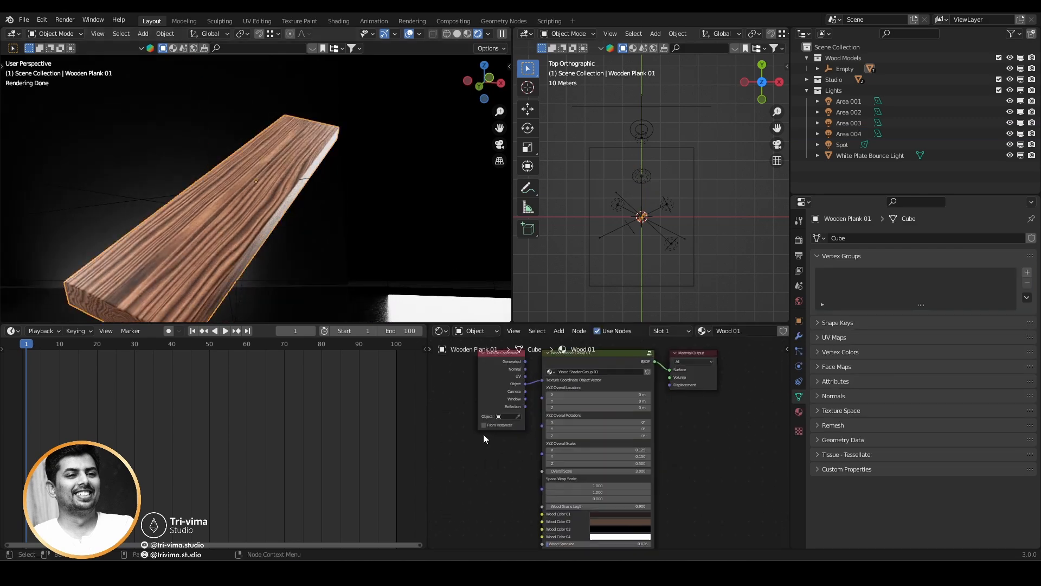
{"action": "middle_click_drag", "start_coordinate": [483, 433], "coordinate": [507, 490]}
{"action": "scroll", "coordinate": [488, 399], "scroll_direction": "up", "scroll_amount": 4}
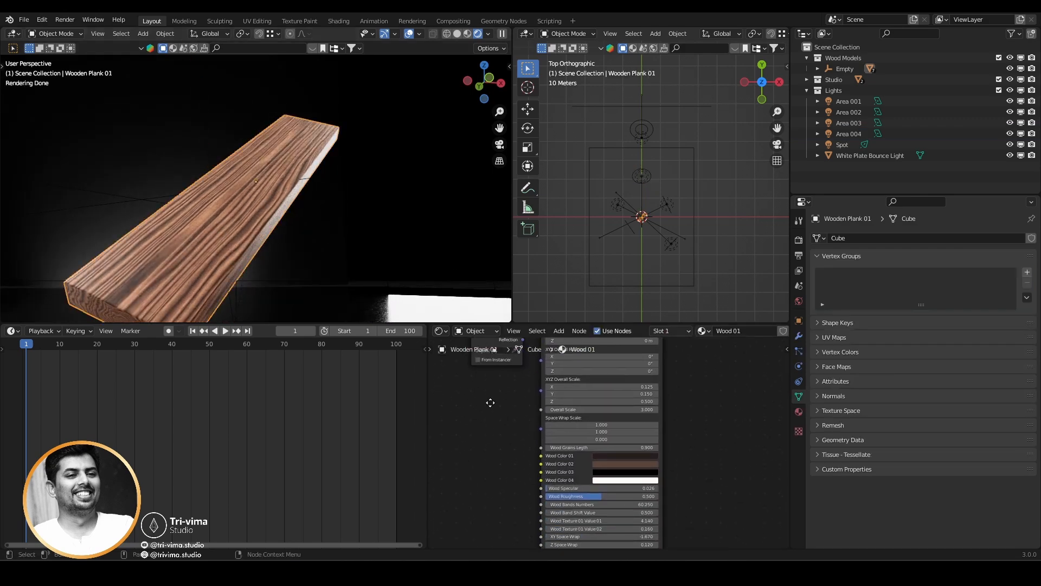
{"action": "left_click", "coordinate": [617, 448]}
{"action": "mouse_move", "coordinate": [597, 393]}
{"action": "left_mouse_down"}
{"action": "mouse_move", "coordinate": [618, 393]}
{"action": "mouse_move", "coordinate": [599, 392]}
{"action": "mouse_move", "coordinate": [591, 376]}
{"action": "mouse_move", "coordinate": [612, 376]}
{"action": "mouse_move", "coordinate": [587, 386]}
{"action": "mouse_move", "coordinate": [589, 408]}
{"action": "left_mouse_up"}
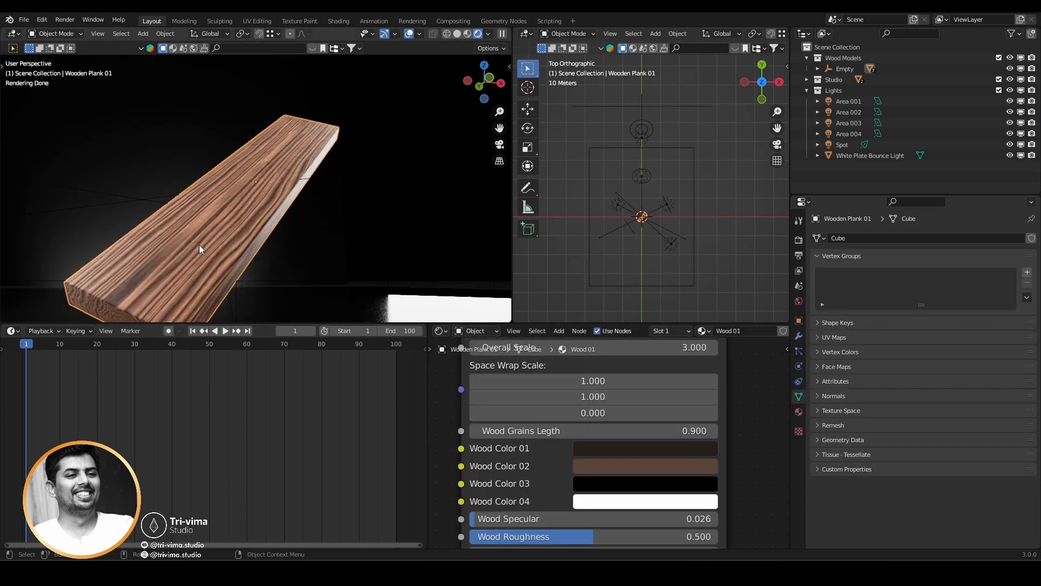
Try a different Overall Scale on the Wood 01 shader group and undo the change.
{"action": "scroll", "coordinate": [693, 447], "scroll_direction": "down", "scroll_amount": 2}
{"action": "scroll", "coordinate": [693, 447], "scroll_direction": "down", "scroll_amount": 1}
{"action": "middle_click_drag", "start_coordinate": [602, 373], "coordinate": [608, 388]}
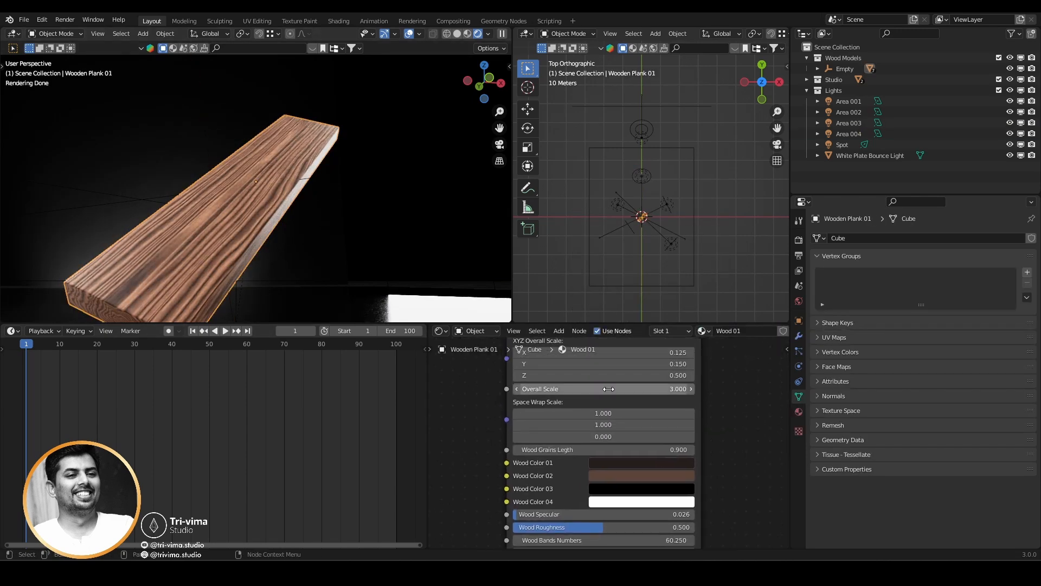
{"action": "mouse_move", "coordinate": [621, 391]}
{"action": "left_mouse_down"}
{"action": "mouse_move", "coordinate": [640, 391]}
{"action": "mouse_move", "coordinate": [617, 391]}
{"action": "left_mouse_up"}
{"action": "key", "text": "ctrl+z"}
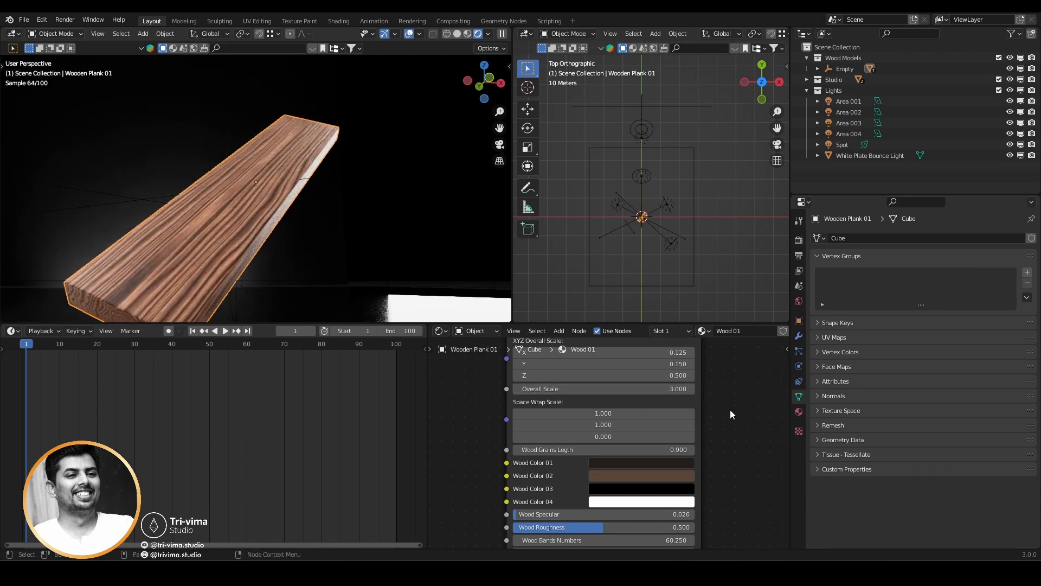
Try other XYZ Overall Scale values on the Wood 01 shader group and set Y back to 0.15.
{"action": "scroll", "coordinate": [733, 415], "scroll_direction": "down", "scroll_amount": 1}
{"action": "middle_click_drag", "start_coordinate": [733, 414], "coordinate": [728, 461]}
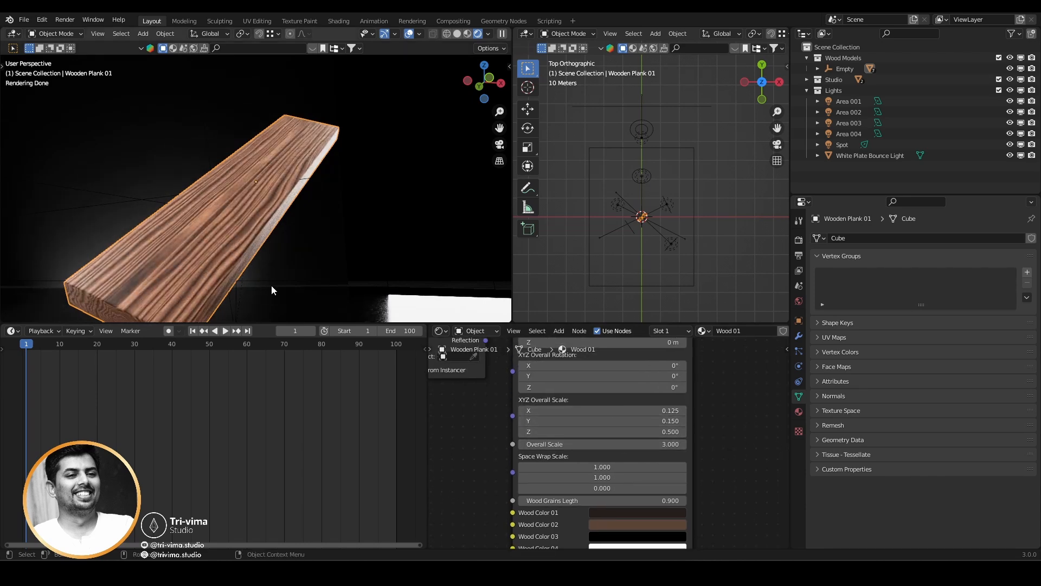
{"action": "mouse_move", "coordinate": [623, 411]}
{"action": "left_mouse_down"}
{"action": "mouse_move", "coordinate": [642, 410]}
{"action": "mouse_move", "coordinate": [624, 411]}
{"action": "mouse_move", "coordinate": [640, 422]}
{"action": "mouse_move", "coordinate": [628, 421]}
{"action": "left_mouse_up"}
{"action": "key", "text": "ctrl+z"}
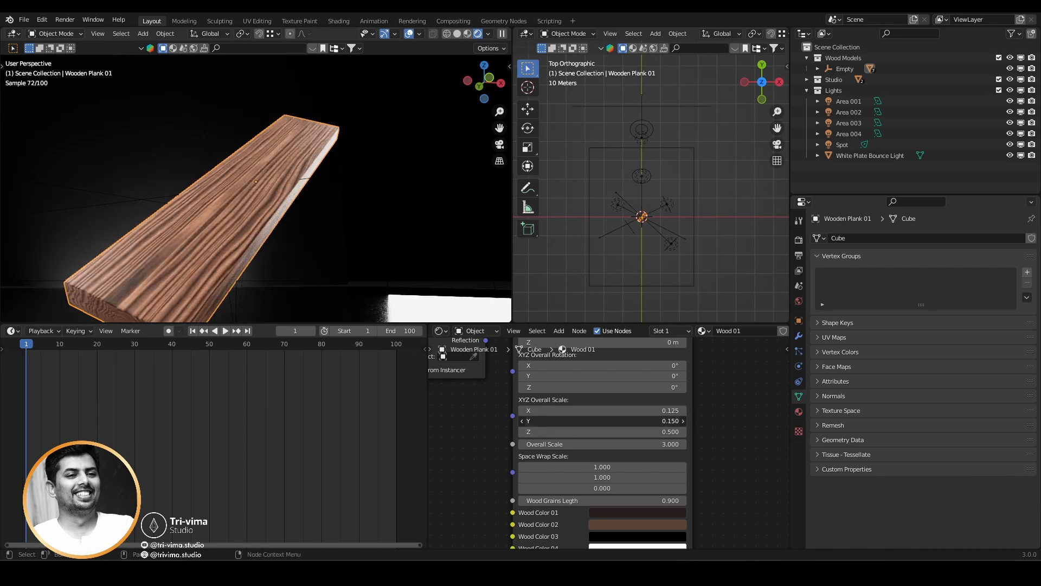
{"action": "type", "text": "0.15"}
{"action": "key", "text": "Return"}
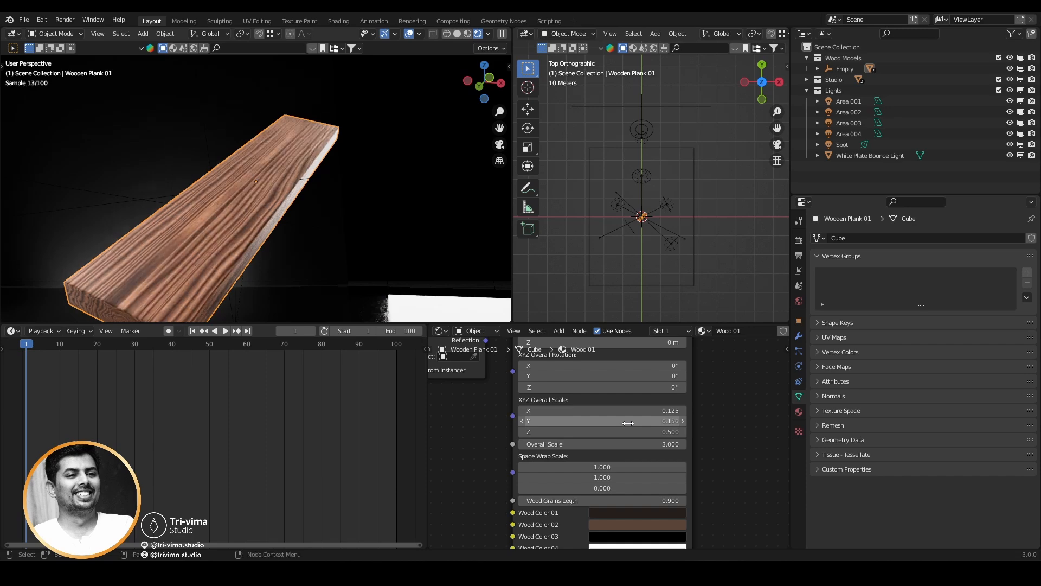
Try an XYZ Overall Scale Z value of 1.9 on the wooden plank's shader and undo it.
{"action": "left_click_drag", "start_coordinate": [635, 431], "coordinate": [689, 431]}
{"action": "middle_click_drag", "start_coordinate": [285, 251], "coordinate": [106, 280]}
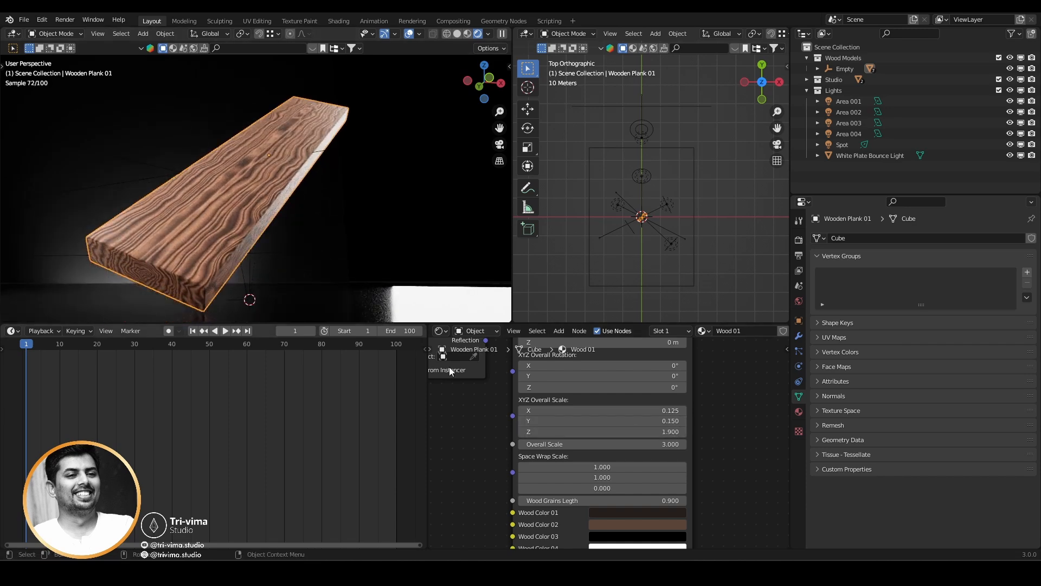
{"action": "mouse_move", "coordinate": [651, 432]}
{"action": "left_mouse_down"}
{"action": "mouse_move", "coordinate": [602, 432]}
{"action": "mouse_move", "coordinate": [650, 432]}
{"action": "left_mouse_up"}
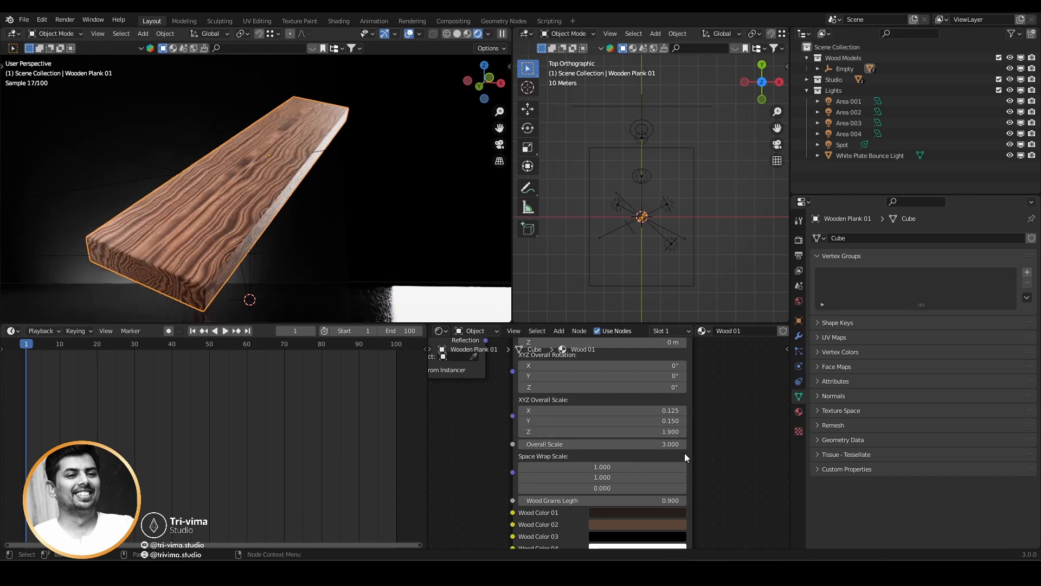
{"action": "key", "text": "ctrl+z"}
Try 2.8 as the first Space Wrap Scale value of the Wood 01 shader group and undo it.
{"action": "scroll", "coordinate": [736, 455], "scroll_direction": "down", "scroll_amount": 3}
{"action": "middle_click_drag", "start_coordinate": [700, 415], "coordinate": [706, 370]}
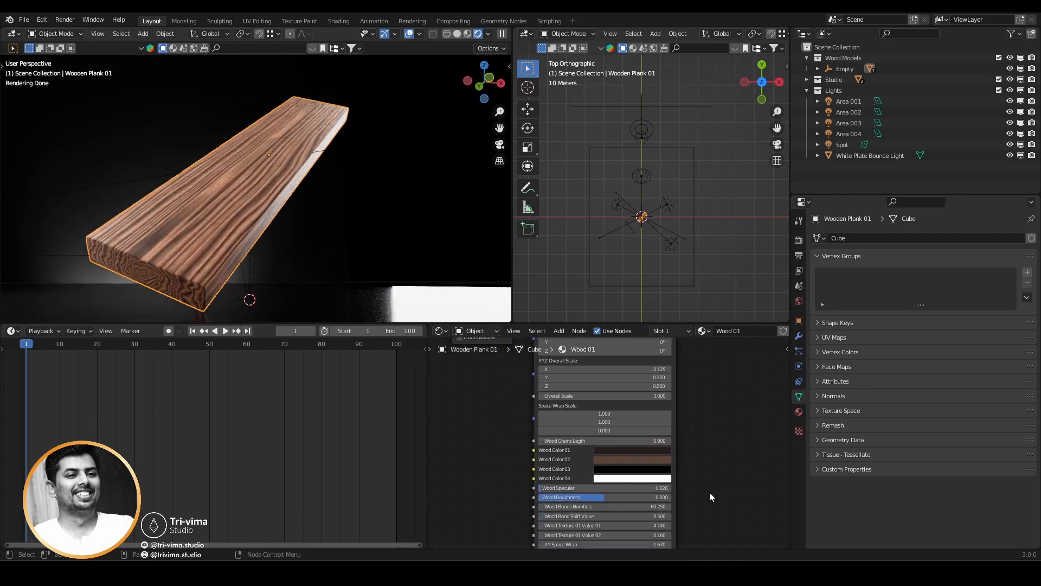
{"action": "middle_click_drag", "start_coordinate": [709, 492], "coordinate": [704, 452]}
{"action": "scroll", "coordinate": [578, 382], "scroll_direction": "up", "scroll_amount": 3}
{"action": "middle_click_drag", "start_coordinate": [716, 387], "coordinate": [716, 422]}
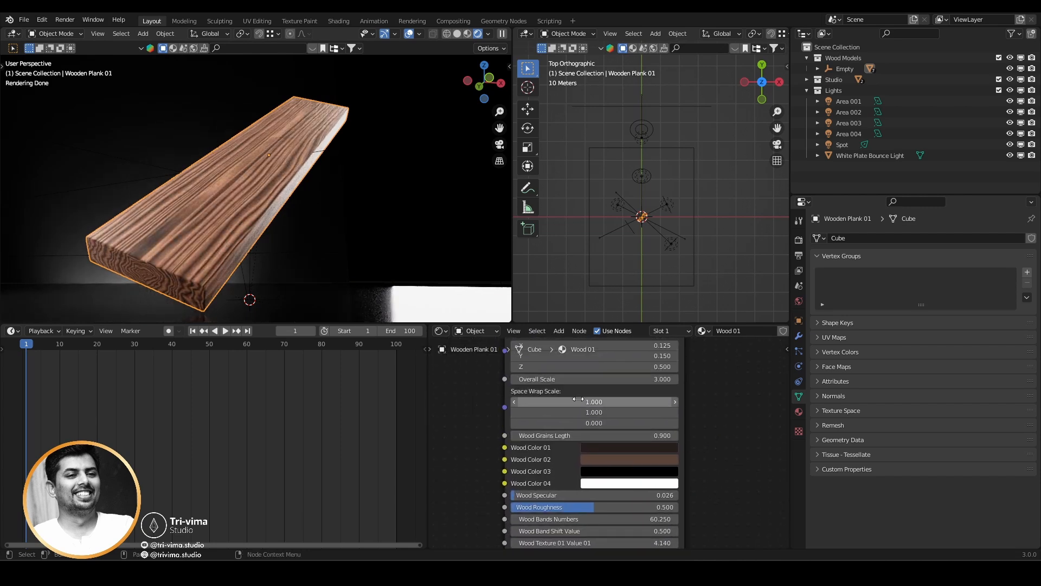
{"action": "mouse_move", "coordinate": [578, 398]}
{"action": "left_mouse_down"}
{"action": "mouse_move", "coordinate": [640, 399]}
{"action": "mouse_move", "coordinate": [578, 399]}
{"action": "left_mouse_up"}
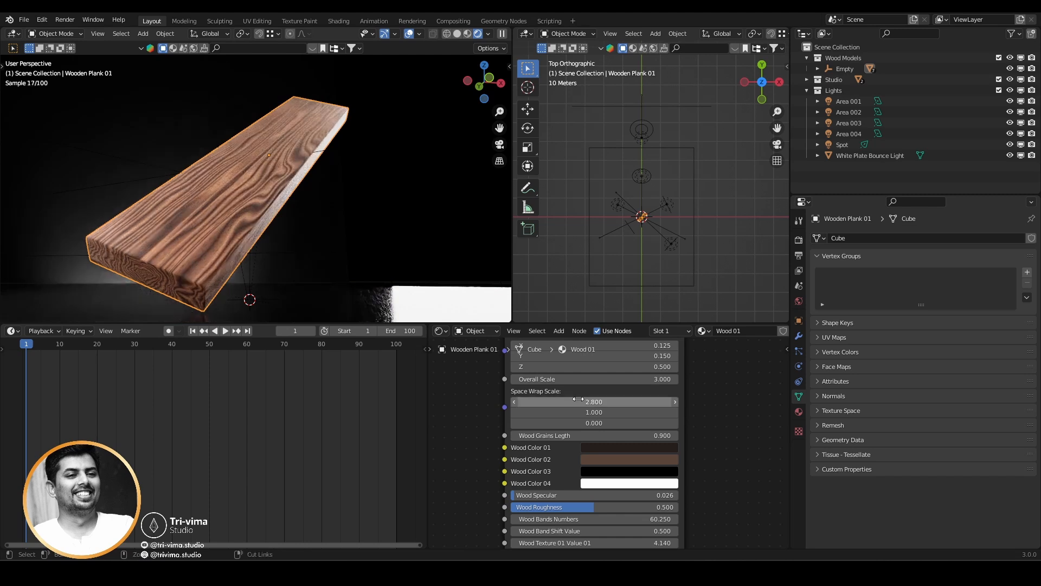
{"action": "key", "text": "ctrl+z"}
Try a different Wood Grains Legth in the Wood 01 shader group and undo the change.
{"action": "middle_click_drag", "start_coordinate": [696, 488], "coordinate": [694, 460]}
{"action": "left_click_drag", "start_coordinate": [606, 405], "coordinate": [681, 405]}
{"action": "key", "text": "ctrl+z"}
Examine the wood bands, scratches and bump parameters of the Wood 01 shader group.
{"action": "middle_click_drag", "start_coordinate": [699, 475], "coordinate": [714, 441]}
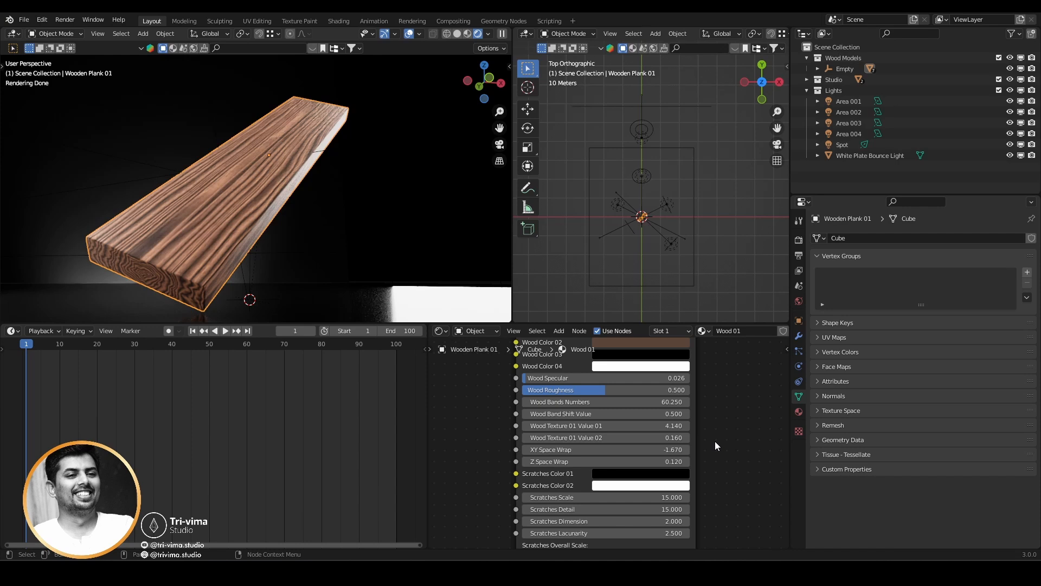
{"action": "middle_click_drag", "start_coordinate": [614, 411], "coordinate": [622, 419]}
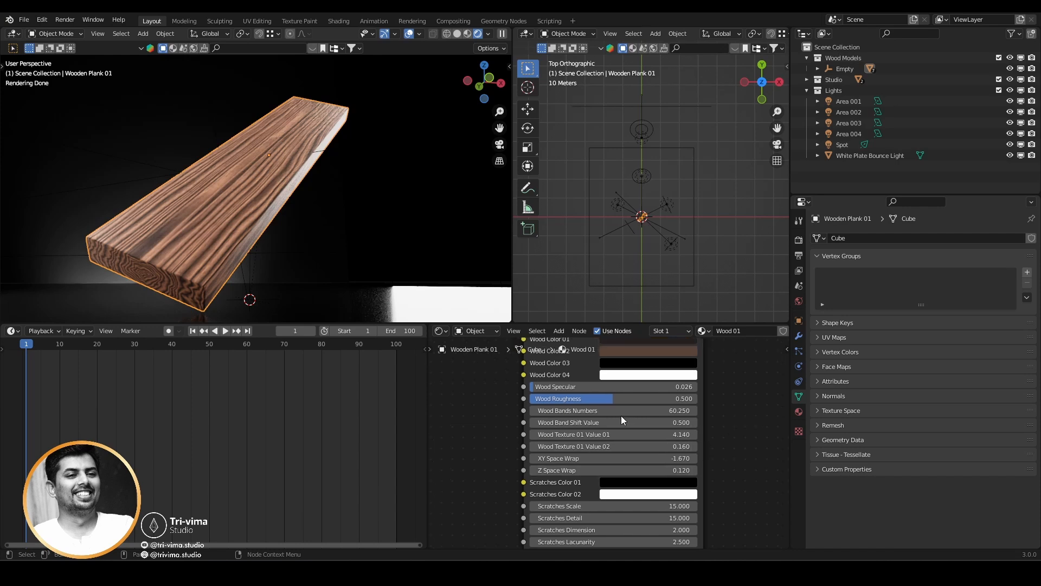
{"action": "mouse_move", "coordinate": [741, 506]}
{"action": "middle_mouse_down"}
{"action": "mouse_move", "coordinate": [729, 348]}
{"action": "mouse_move", "coordinate": [711, 473]}
{"action": "middle_mouse_up"}
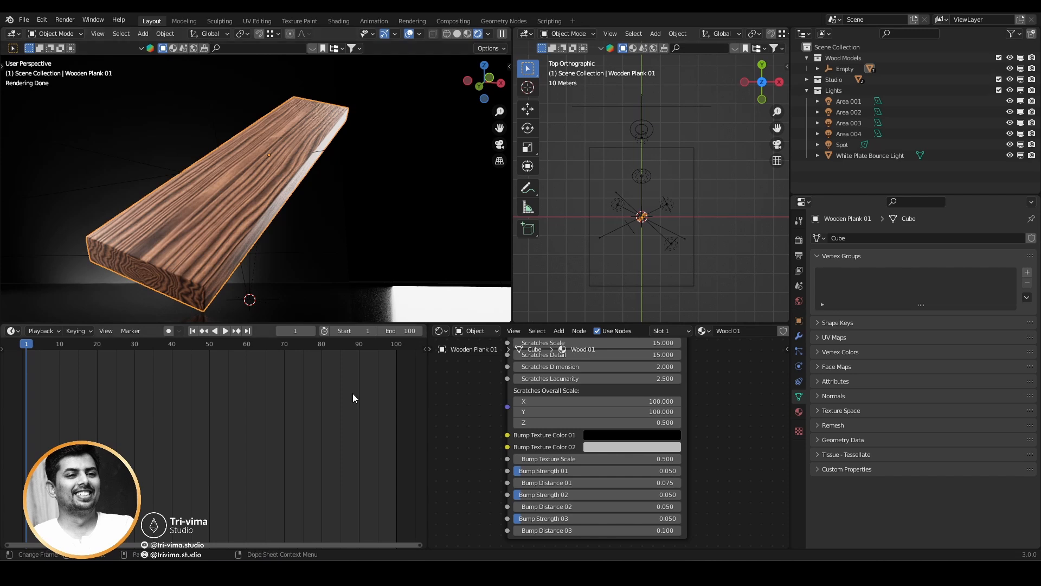
{"action": "middle_click_drag", "start_coordinate": [707, 413], "coordinate": [700, 460]}
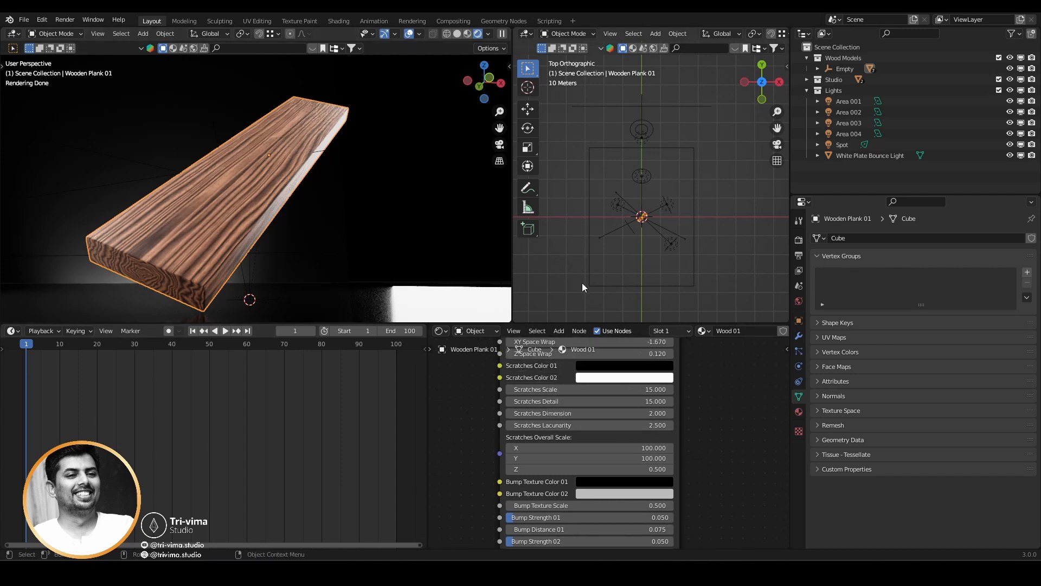
Hide Wooden Plank 01 under the Empty, show Wooden Plank 02, and select it to display its Wood 02 shader nodes.
{"action": "left_click", "coordinate": [817, 69]}
{"action": "left_click_drag", "start_coordinate": [1032, 80], "coordinate": [1010, 80]}
{"action": "left_click_drag", "start_coordinate": [1010, 91], "coordinate": [1032, 91]}
{"action": "left_click", "coordinate": [889, 93]}
{"action": "left_click", "coordinate": [196, 255]}
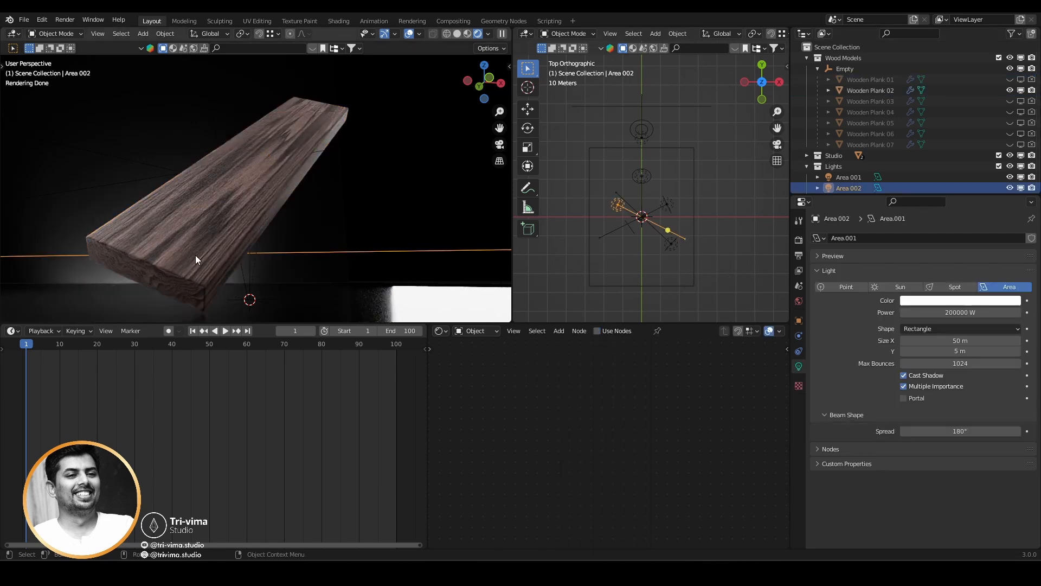
{"action": "left_click", "coordinate": [258, 215]}
{"action": "key", "text": "Home"}
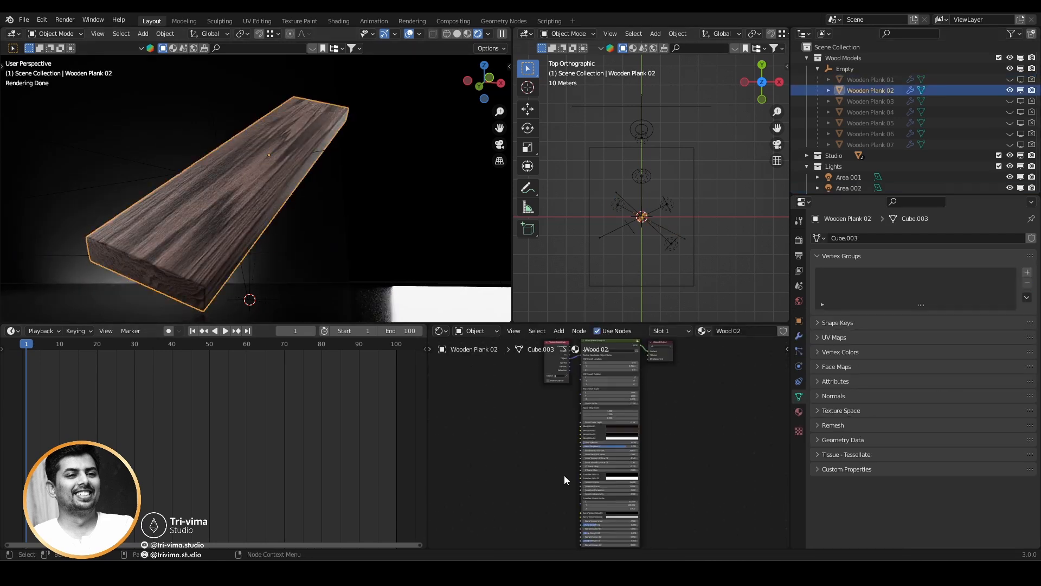
{"action": "scroll", "coordinate": [564, 475], "scroll_direction": "up", "scroll_amount": 5}
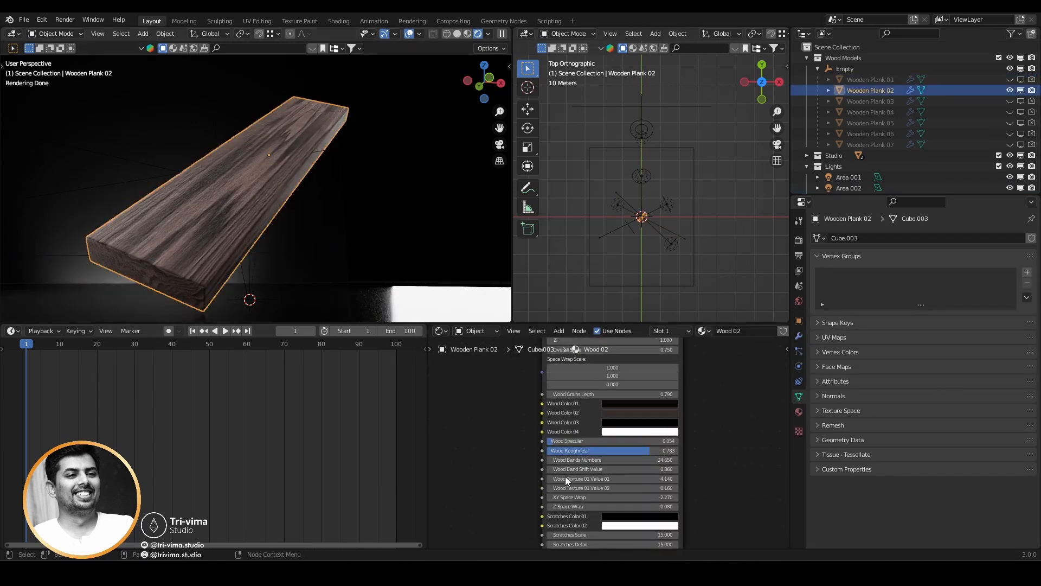
Show Wooden Plank 03 in place of Wooden Plank 02 and select it.
{"action": "left_click", "coordinate": [1011, 102]}
{"action": "left_click", "coordinate": [1010, 92]}
{"action": "left_click", "coordinate": [880, 103]}
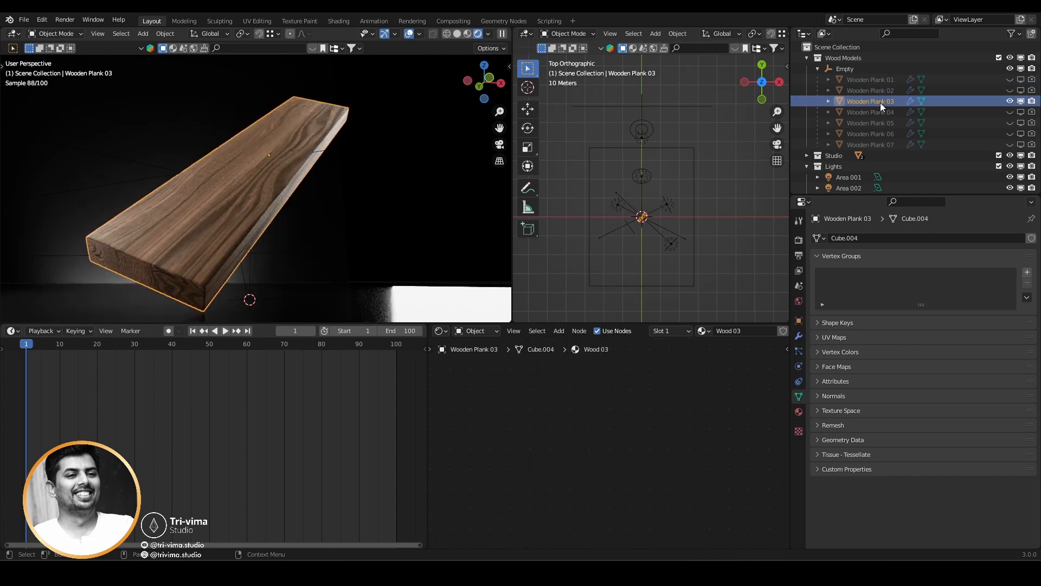
Show Wooden Plank 04 in place of Wooden Plank 03 and inspect its wood surface up close.
{"action": "left_click", "coordinate": [1010, 102]}
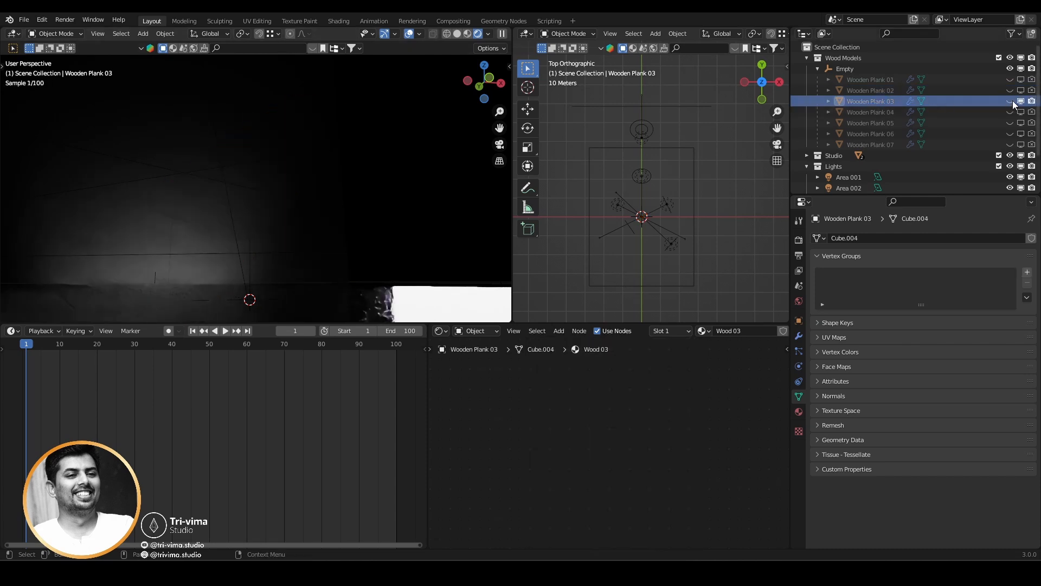
{"action": "left_click", "coordinate": [1010, 113]}
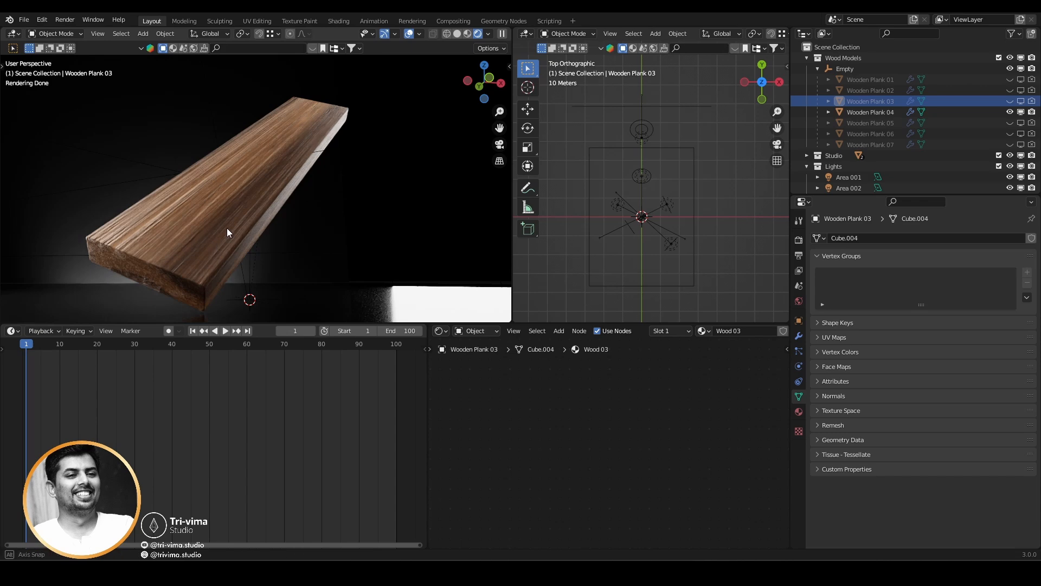
{"action": "middle_click_drag", "start_coordinate": [227, 232], "coordinate": [263, 244]}
{"action": "middle_click_drag", "start_coordinate": [285, 302], "coordinate": [200, 268]}
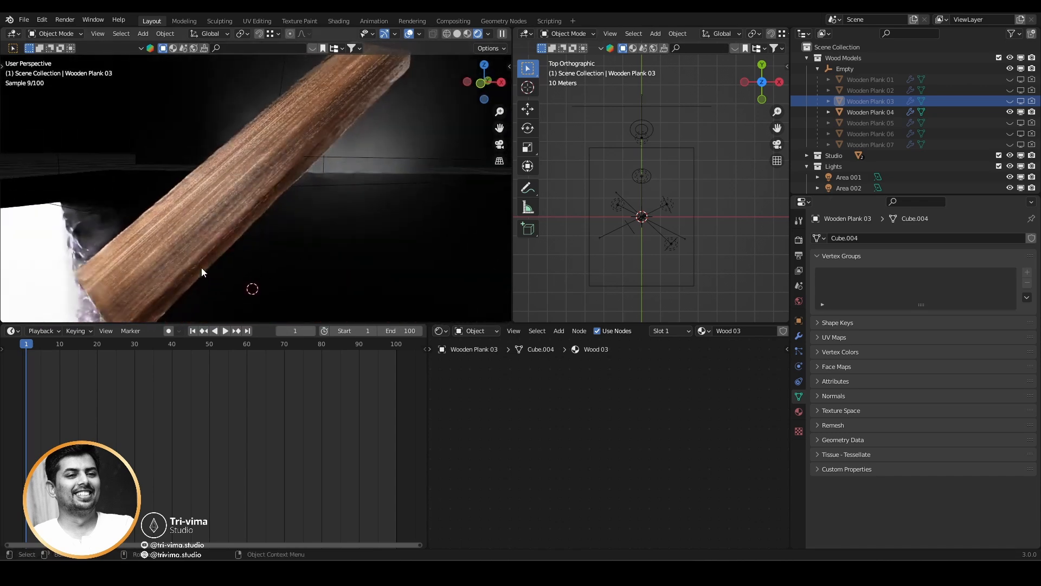
{"action": "scroll", "coordinate": [202, 264], "scroll_direction": "up", "scroll_amount": 2}
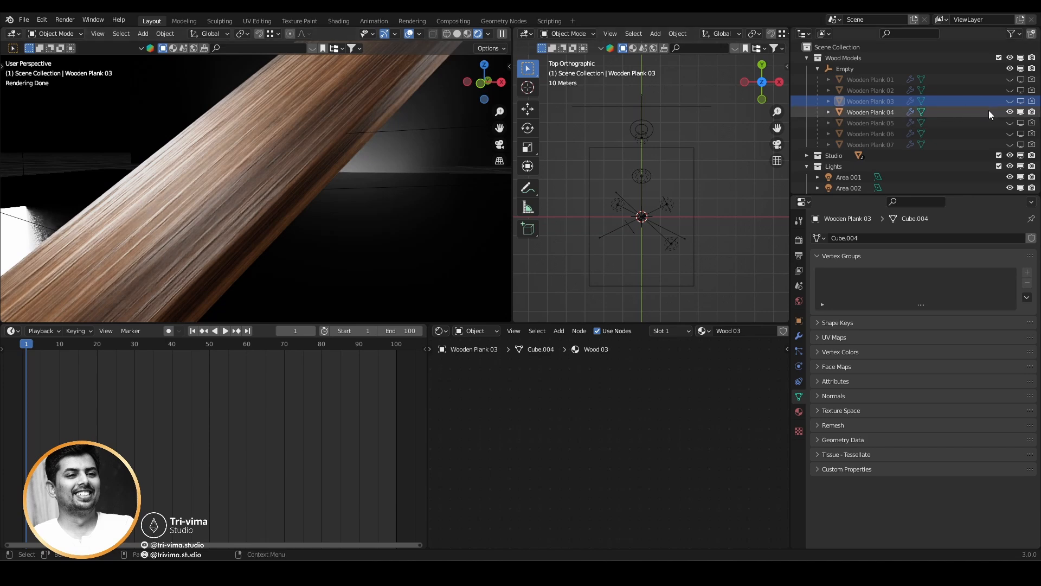
Preview Wooden Plank 05 and Wooden Plank 06 one at a time, leaving only Wooden Plank 07 shown.
{"action": "left_click", "coordinate": [1010, 112]}
{"action": "left_click", "coordinate": [1010, 123]}
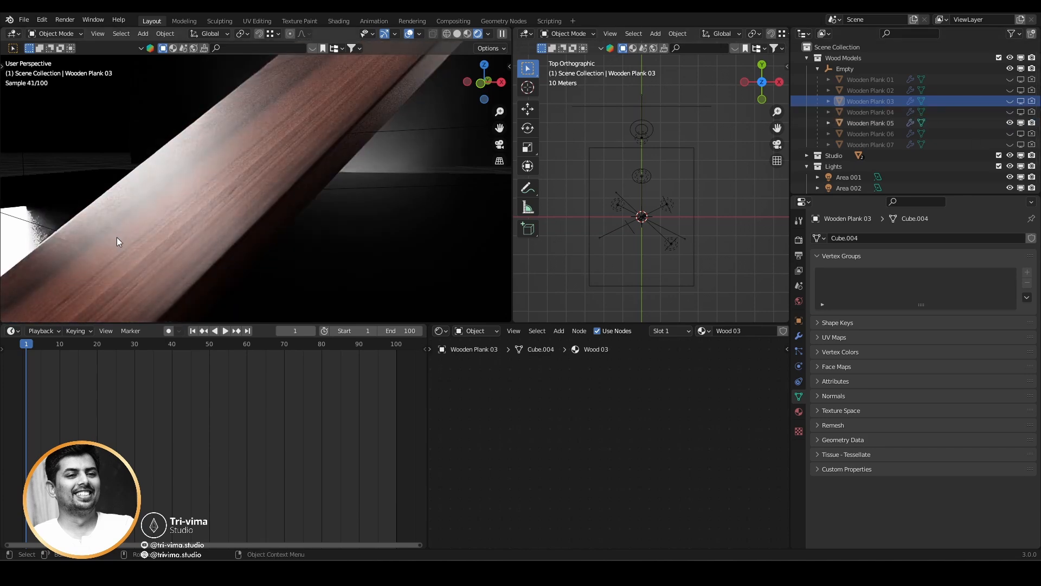
{"action": "left_click", "coordinate": [1010, 123]}
{"action": "left_click", "coordinate": [1010, 134]}
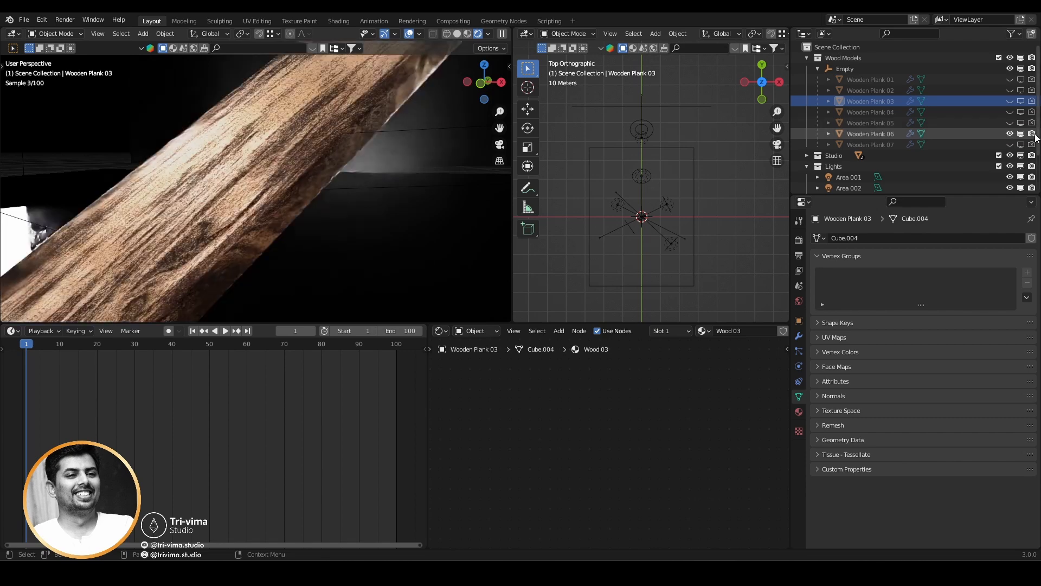
{"action": "left_click", "coordinate": [1010, 133]}
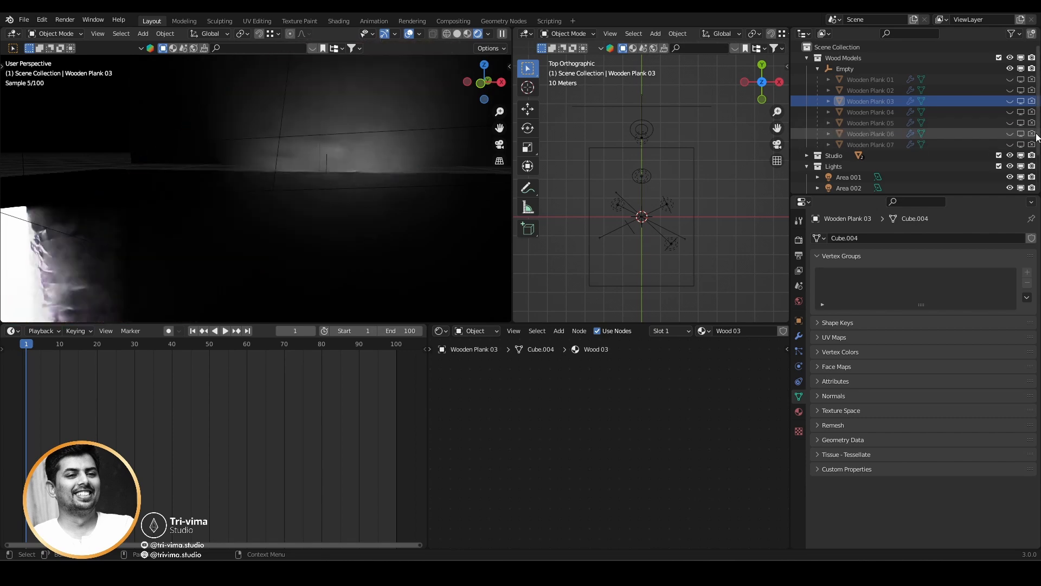
{"action": "left_click", "coordinate": [1010, 144]}
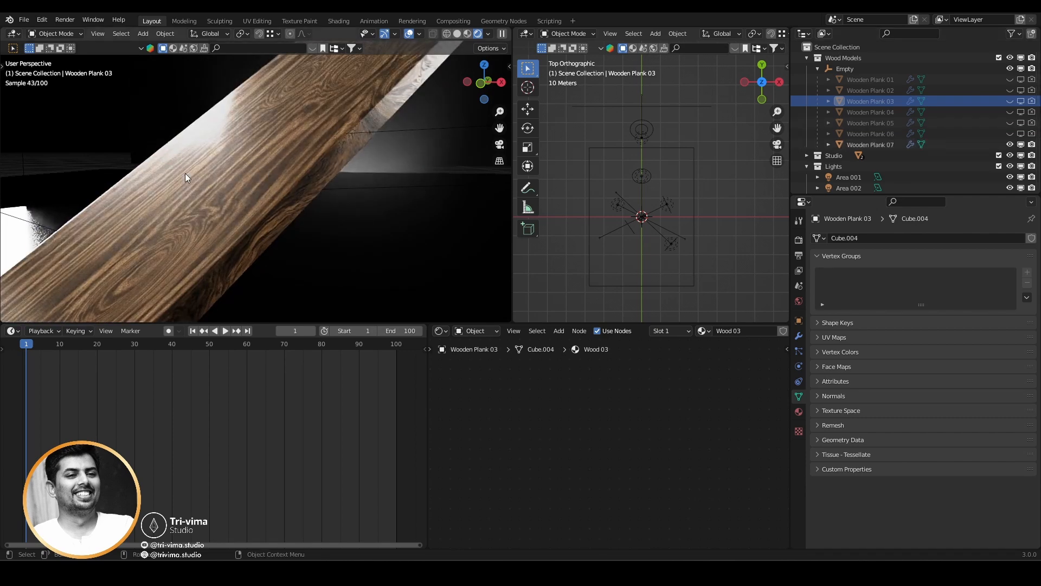
Show Wooden Plank 03 in place of Wooden Plank 07, select it, and display its Wood 03 shader nodes.
{"action": "left_click", "coordinate": [1009, 144]}
{"action": "left_click", "coordinate": [1010, 101]}
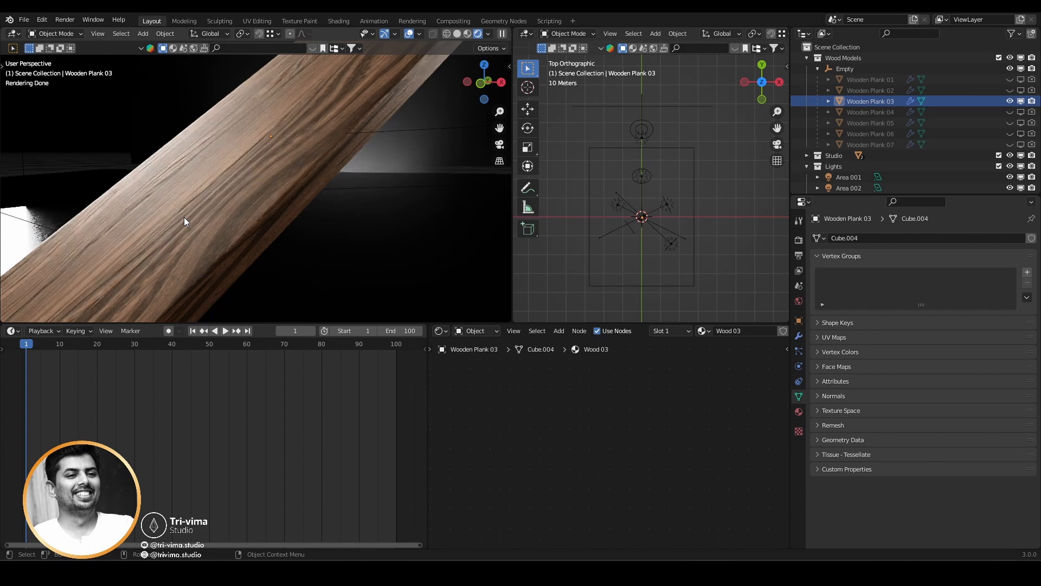
{"action": "scroll", "coordinate": [399, 205], "scroll_direction": "down", "scroll_amount": 4}
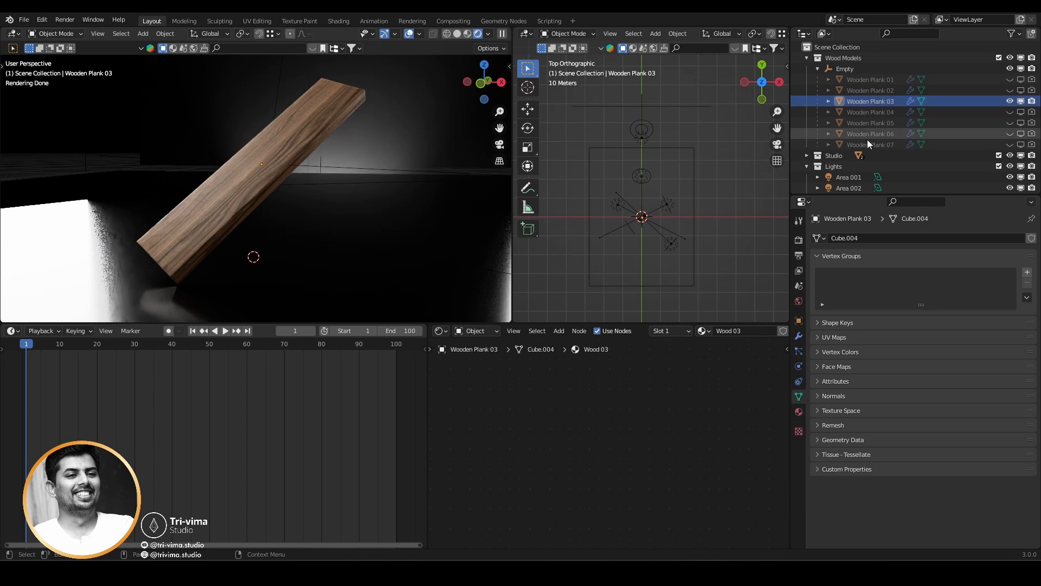
{"action": "left_click", "coordinate": [226, 205]}
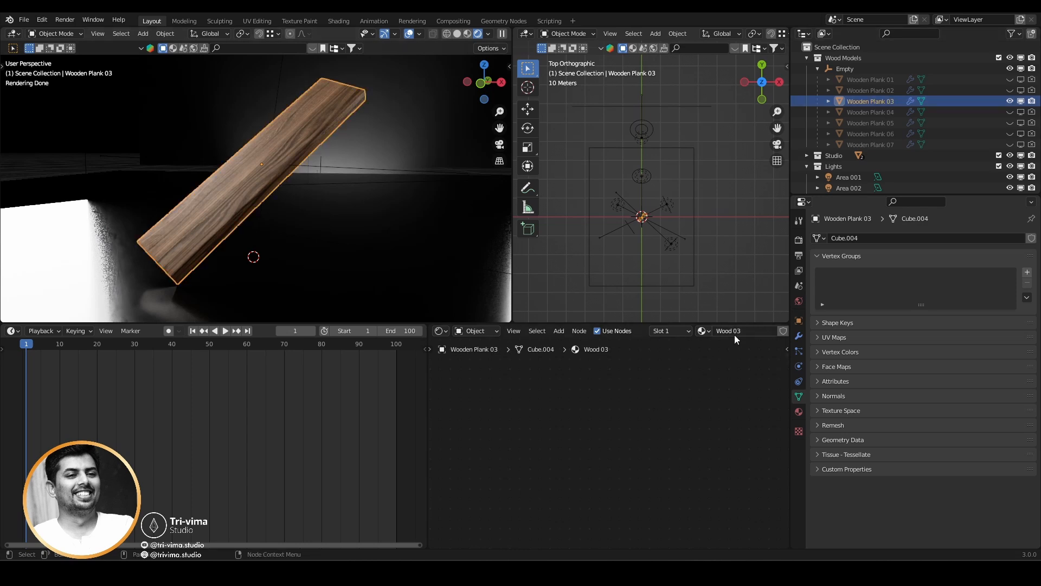
{"action": "key", "text": "Home"}
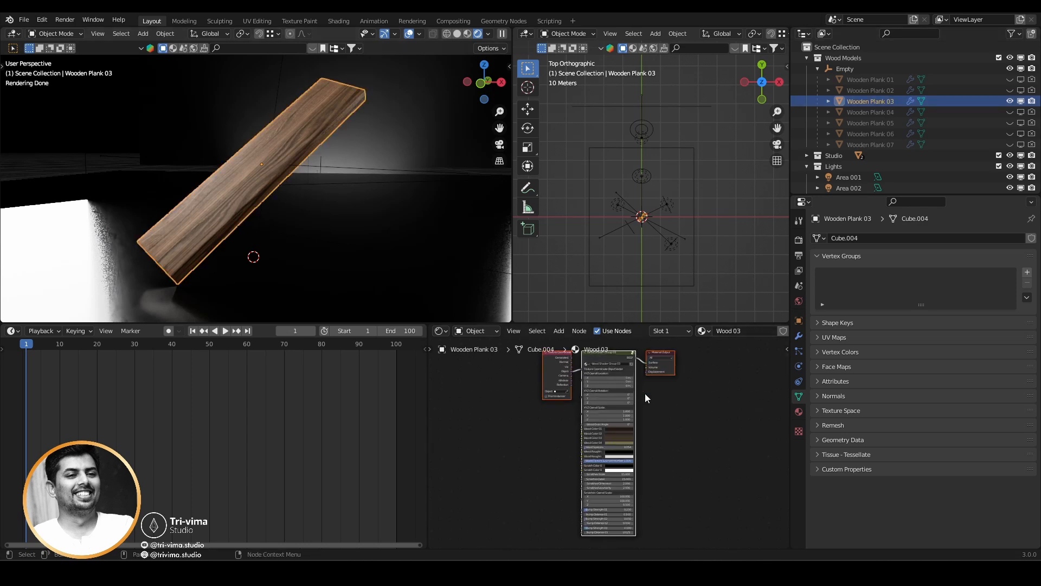
{"action": "scroll", "coordinate": [646, 393], "scroll_direction": "up", "scroll_amount": 4}
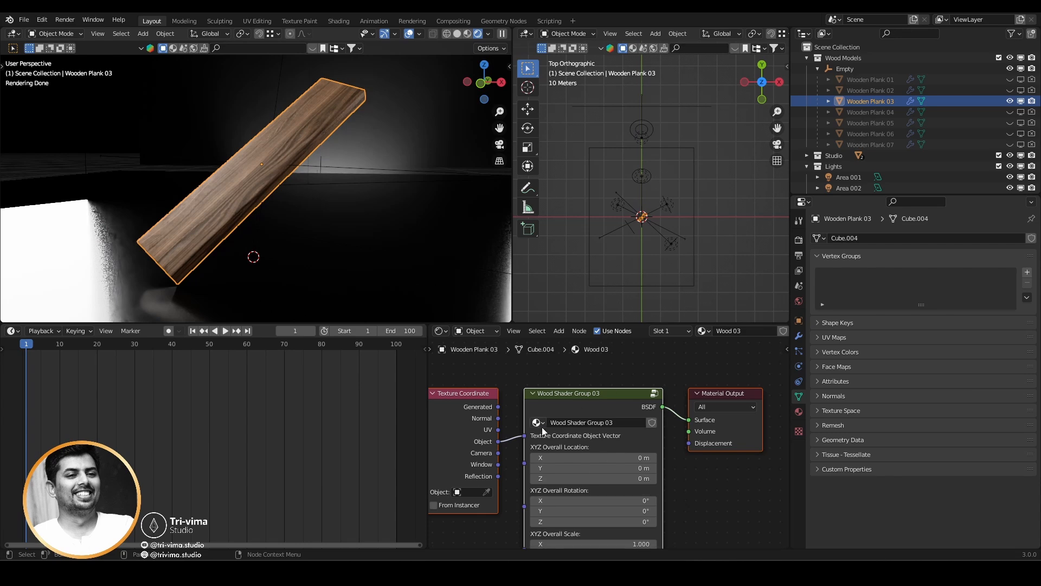
Try a Wood Grain Angle of about 4.9° in Wood Shader Group 03 and cancel the change.
{"action": "scroll", "coordinate": [703, 478], "scroll_direction": "down", "scroll_amount": 5, "text": "shift"}
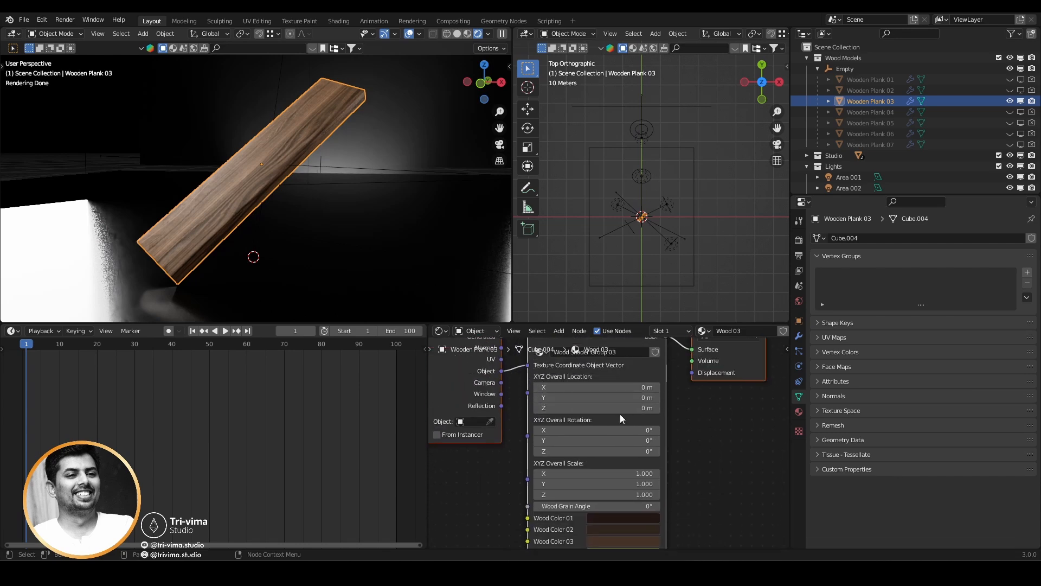
{"action": "scroll", "coordinate": [655, 445], "scroll_direction": "down", "scroll_amount": 5, "text": "shift"}
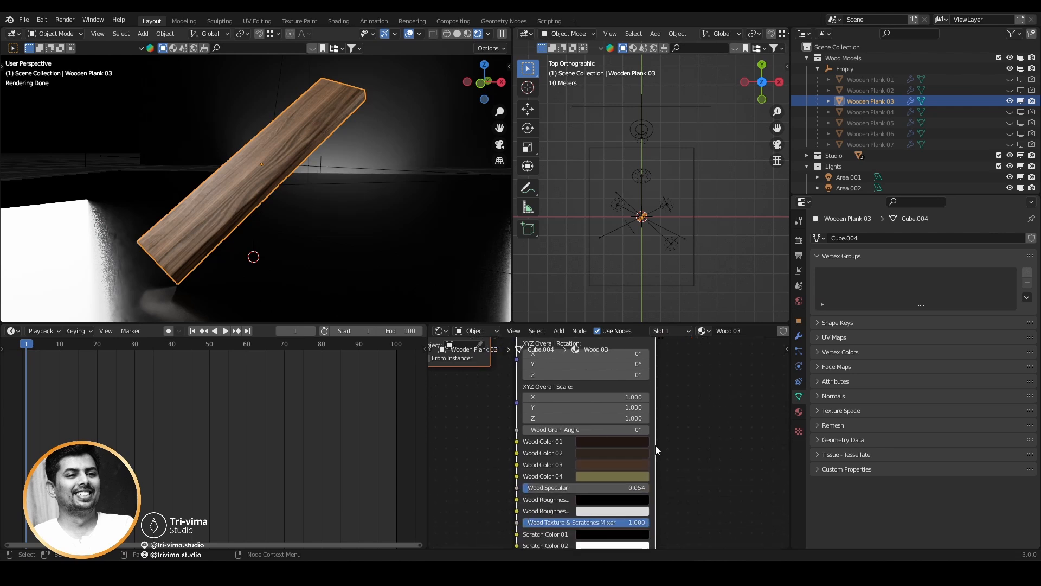
{"action": "left_click_drag", "start_coordinate": [583, 429], "coordinate": [613, 429]}
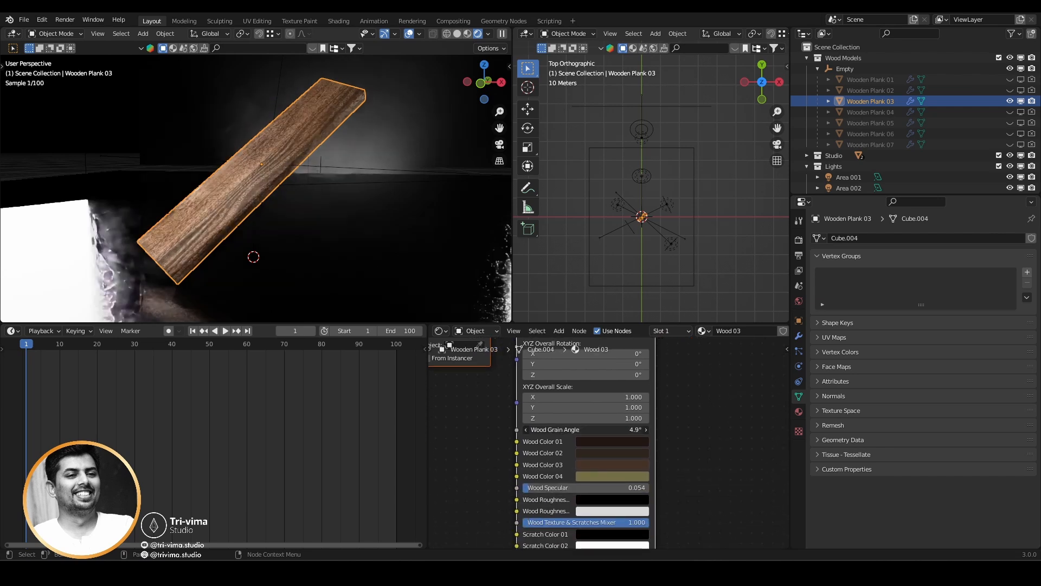
{"action": "right_click", "coordinate": [584, 429]}
{"action": "middle_click_drag", "start_coordinate": [698, 470], "coordinate": [693, 442]}
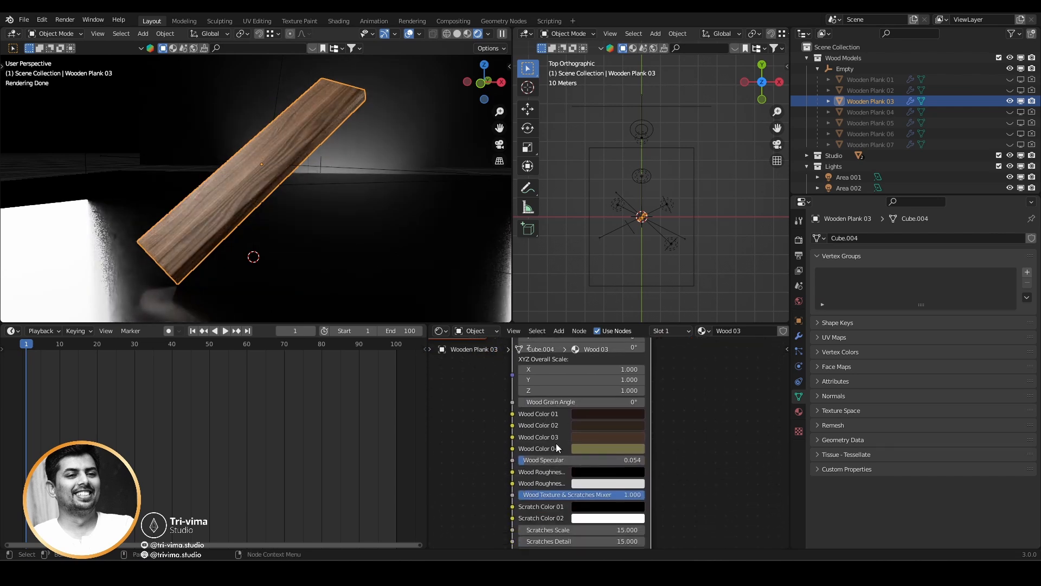
Widen the Wood Shader Group 03 node so its parameter names can be read in full.
{"action": "scroll", "coordinate": [220, 215], "scroll_direction": "up", "scroll_amount": 2}
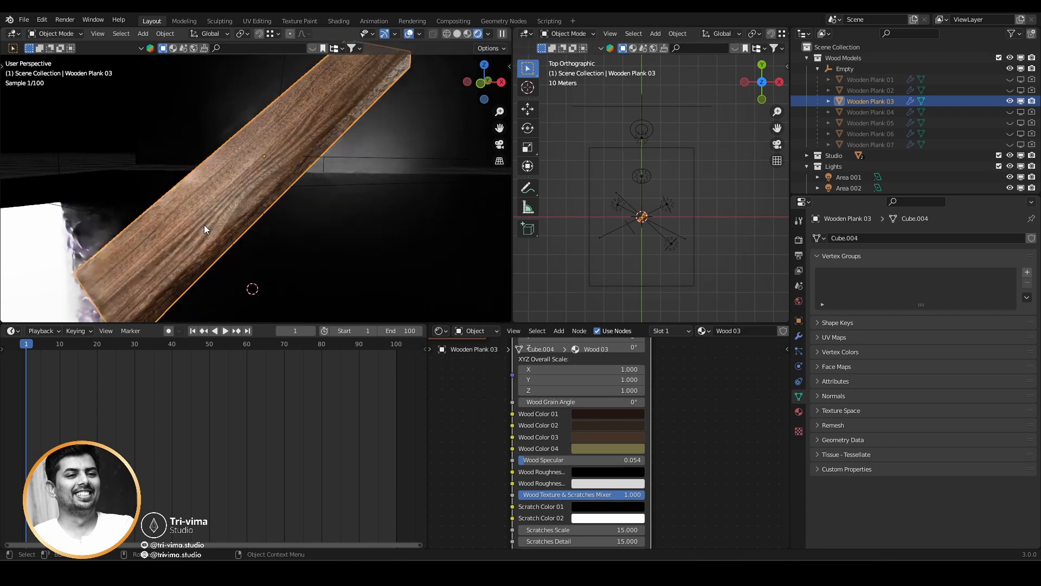
{"action": "middle_click_drag", "start_coordinate": [204, 224], "coordinate": [229, 216]}
{"action": "middle_click_drag", "start_coordinate": [696, 474], "coordinate": [692, 433]}
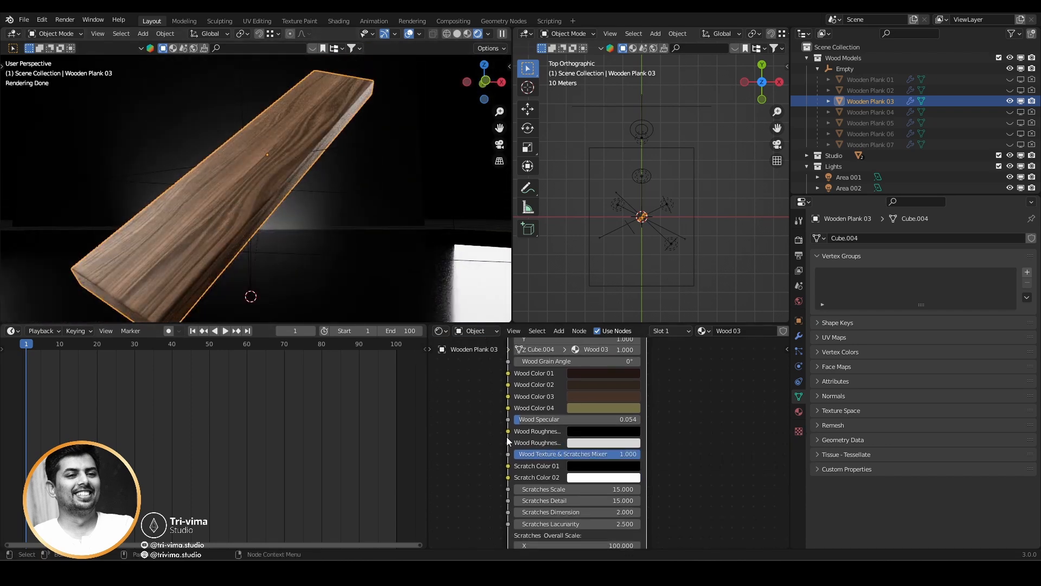
{"action": "left_click_drag", "start_coordinate": [508, 441], "coordinate": [450, 443]}
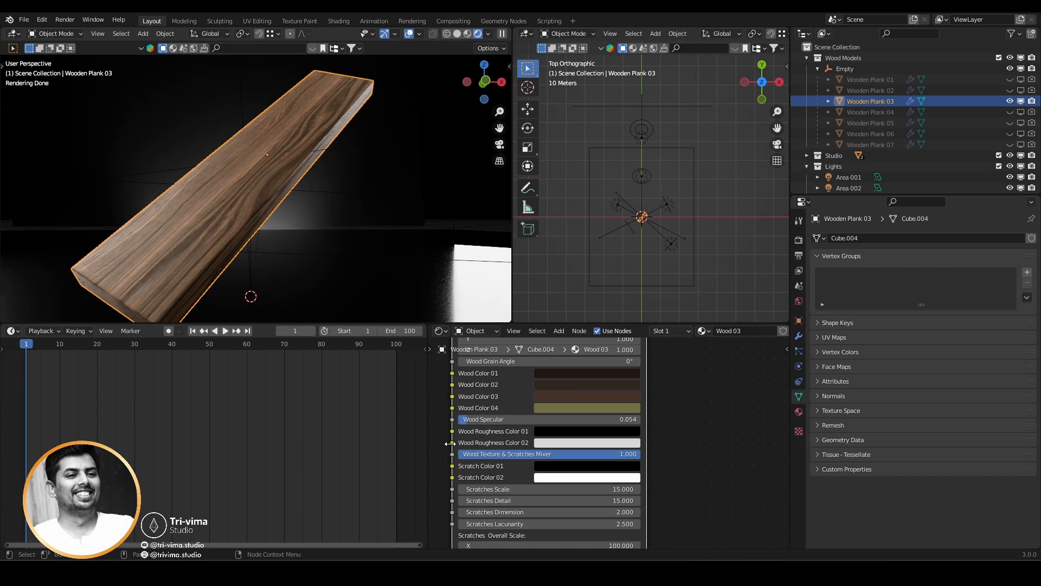
Try Wood Roughness Color 01 at brightness values of 0.208 and 0.608, and darken it back to near black.
{"action": "left_click", "coordinate": [577, 437]}
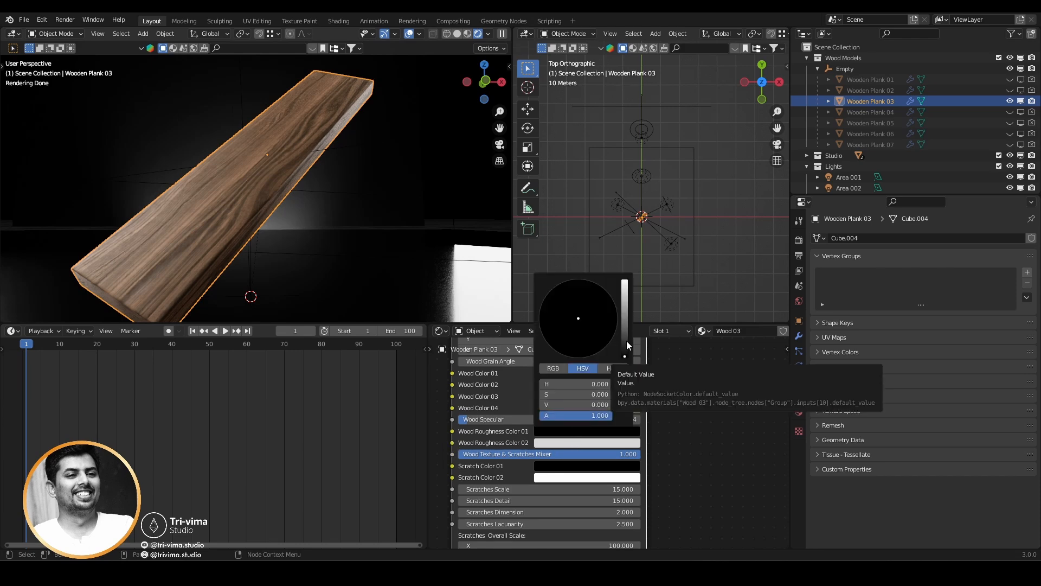
{"action": "left_click", "coordinate": [627, 341]}
{"action": "left_click_drag", "start_coordinate": [625, 336], "coordinate": [625, 319]}
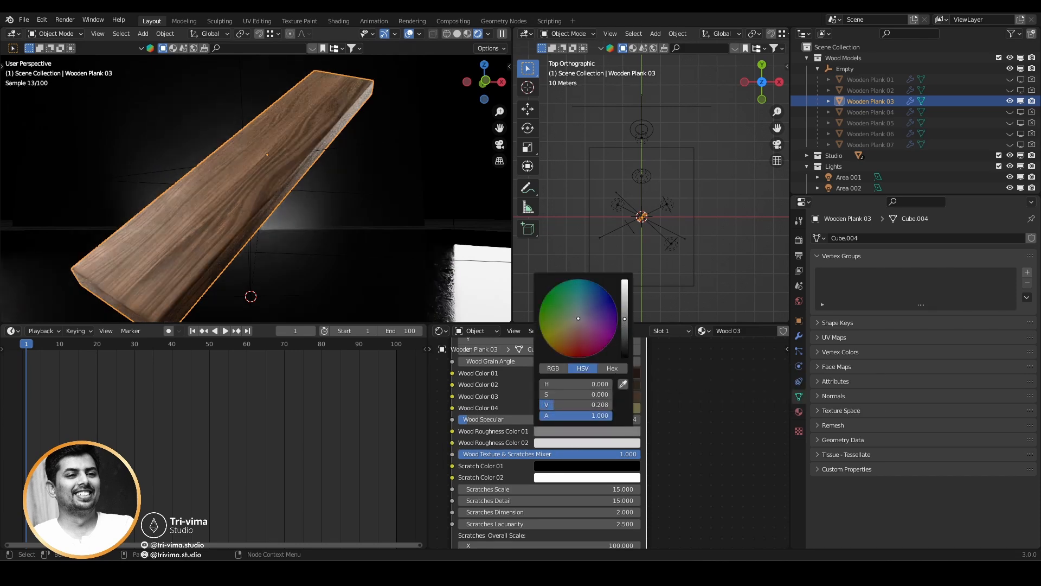
{"action": "scroll", "coordinate": [207, 232], "scroll_direction": "up", "scroll_amount": 5}
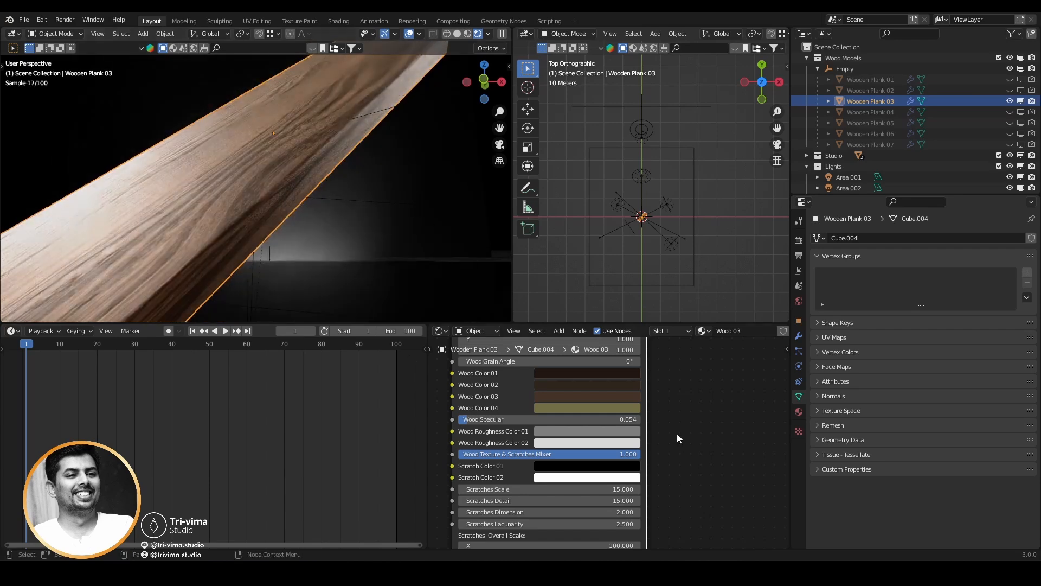
{"action": "left_click", "coordinate": [588, 431]}
{"action": "left_click", "coordinate": [624, 294]}
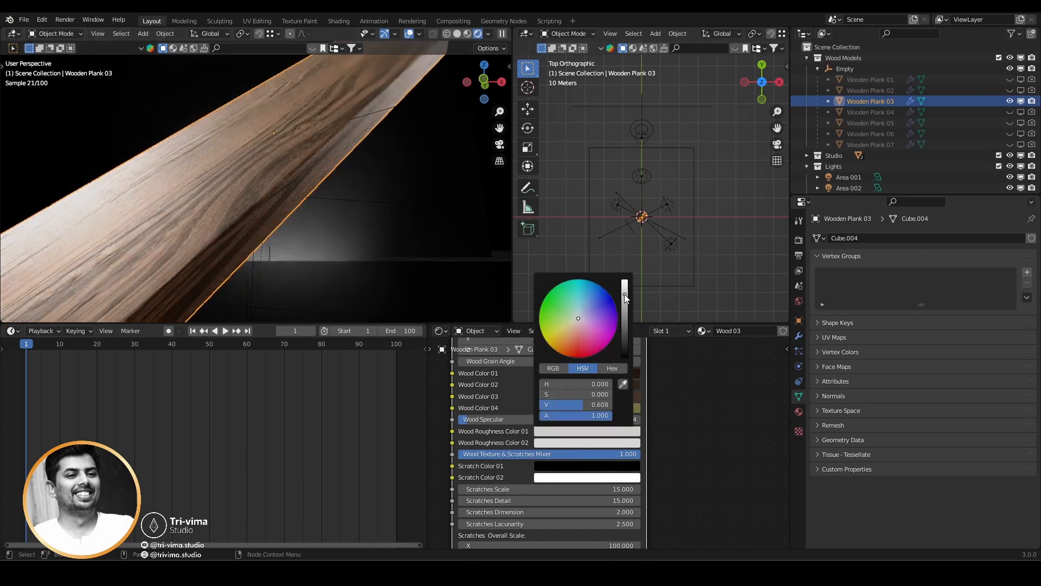
{"action": "left_click", "coordinate": [558, 430]}
{"action": "left_click_drag", "start_coordinate": [624, 320], "coordinate": [624, 355]}
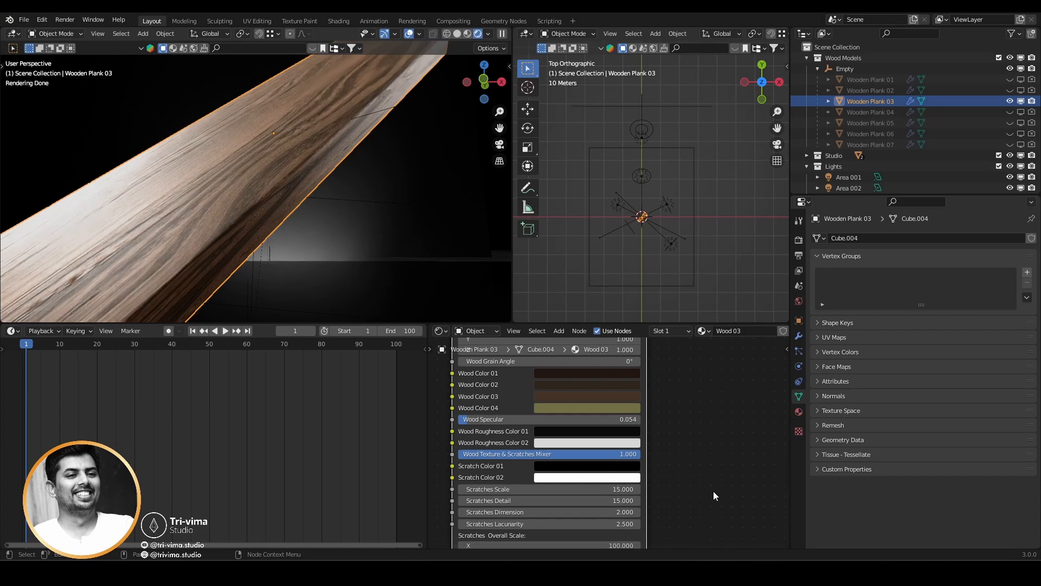
Try the Wood Texture & Scratches Mixer at 0.460 and 0.724, and return it to 1.000.
{"action": "middle_click_drag", "start_coordinate": [704, 498], "coordinate": [717, 471]}
{"action": "left_click_drag", "start_coordinate": [512, 428], "coordinate": [504, 429]}
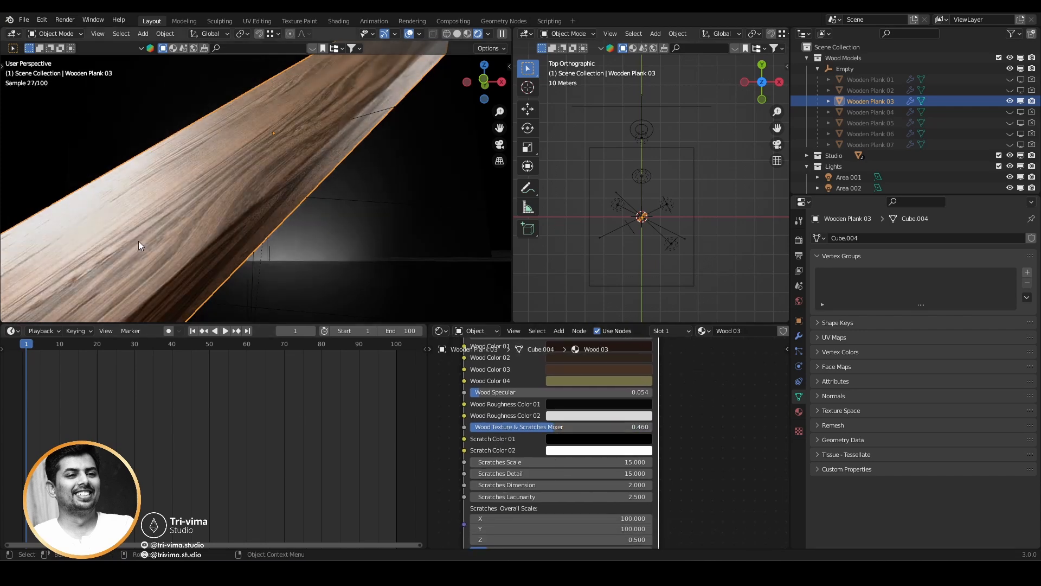
{"action": "left_click_drag", "start_coordinate": [515, 426], "coordinate": [534, 426]}
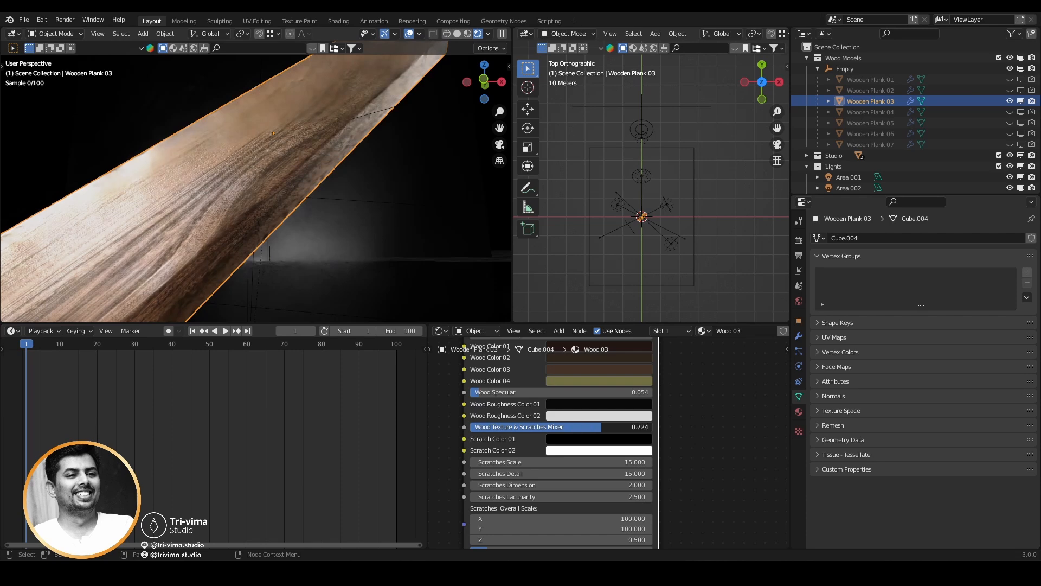
{"action": "left_click_drag", "start_coordinate": [602, 426], "coordinate": [803, 441]}
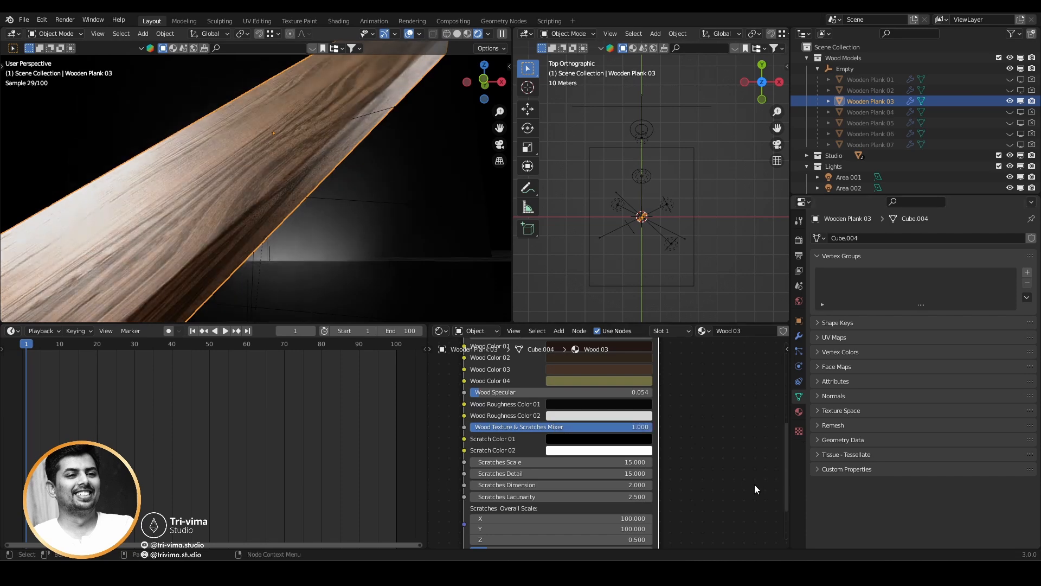
Try Bump Strength 01 at 0.045, Bump Strength 02 at 0.426 and Bump Strength 03 at 0.505, undoing the changes.
{"action": "middle_click_drag", "start_coordinate": [713, 535], "coordinate": [702, 439]}
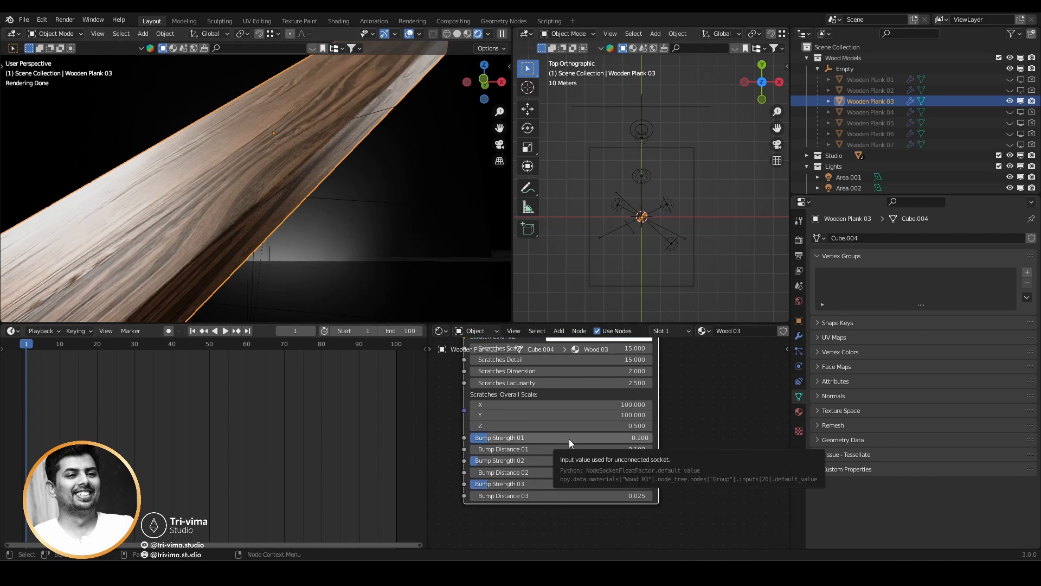
{"action": "left_click_drag", "start_coordinate": [568, 438], "coordinate": [596, 439]}
{"action": "left_click_drag", "start_coordinate": [496, 438], "coordinate": [573, 461]}
{"action": "key", "text": "ctrl+z"}
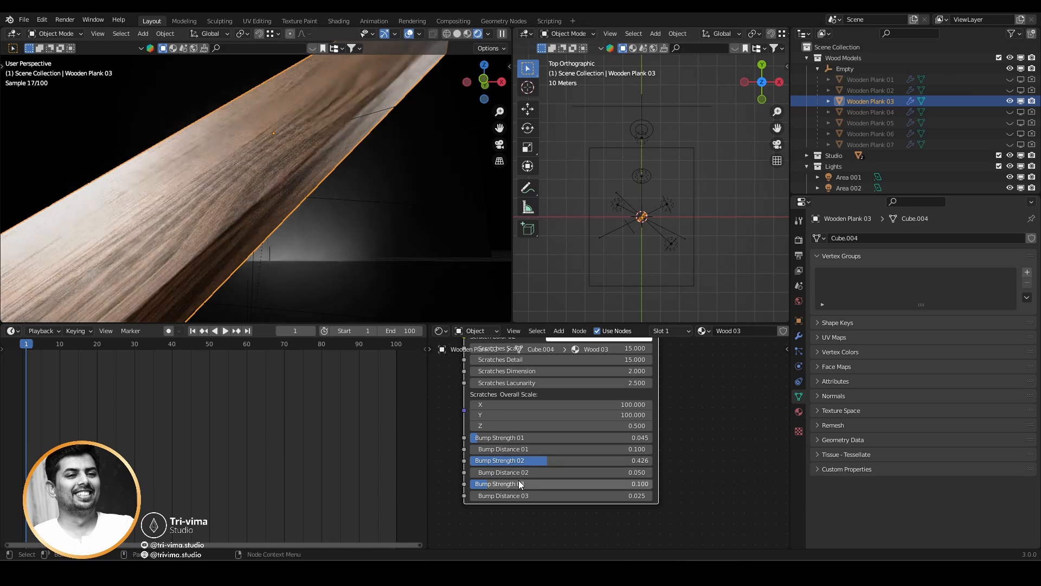
{"action": "left_click_drag", "start_coordinate": [502, 483], "coordinate": [561, 483]}
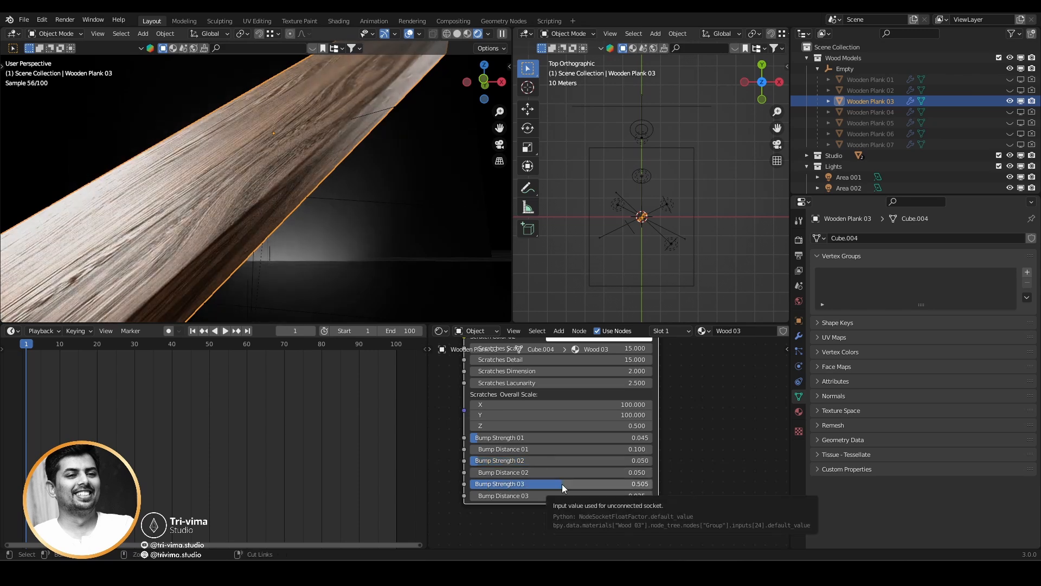
{"action": "key", "text": "ctrl+z"}
{"action": "key", "text": "ctrl+z"}
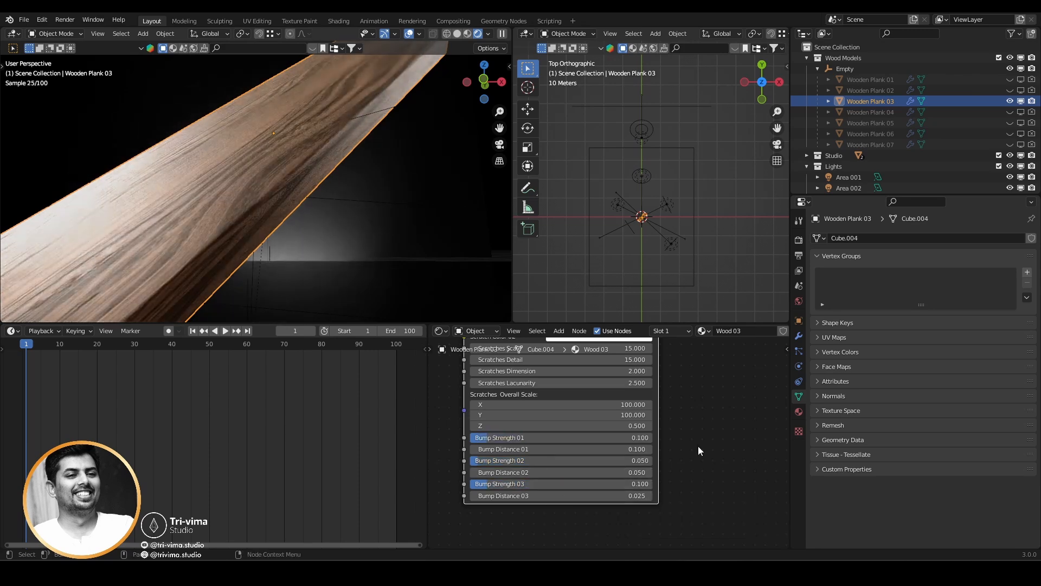
Move the Texture Coordinate node clear of the Wood Shader Group 03 node and switch to the studio cube scene.
{"action": "scroll", "coordinate": [697, 453], "scroll_direction": "down", "scroll_amount": 4}
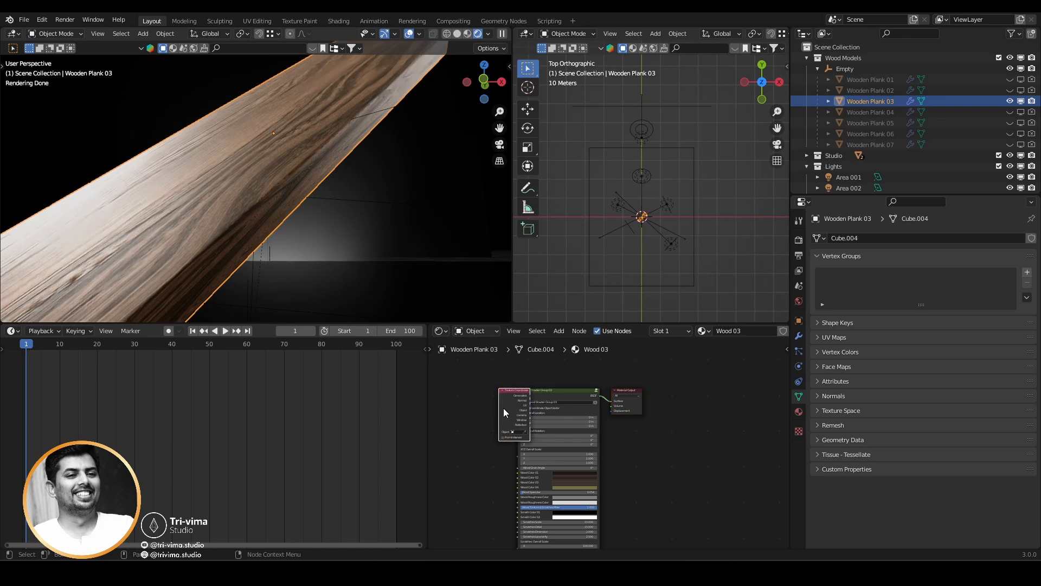
{"action": "left_click_drag", "start_coordinate": [503, 408], "coordinate": [469, 412]}
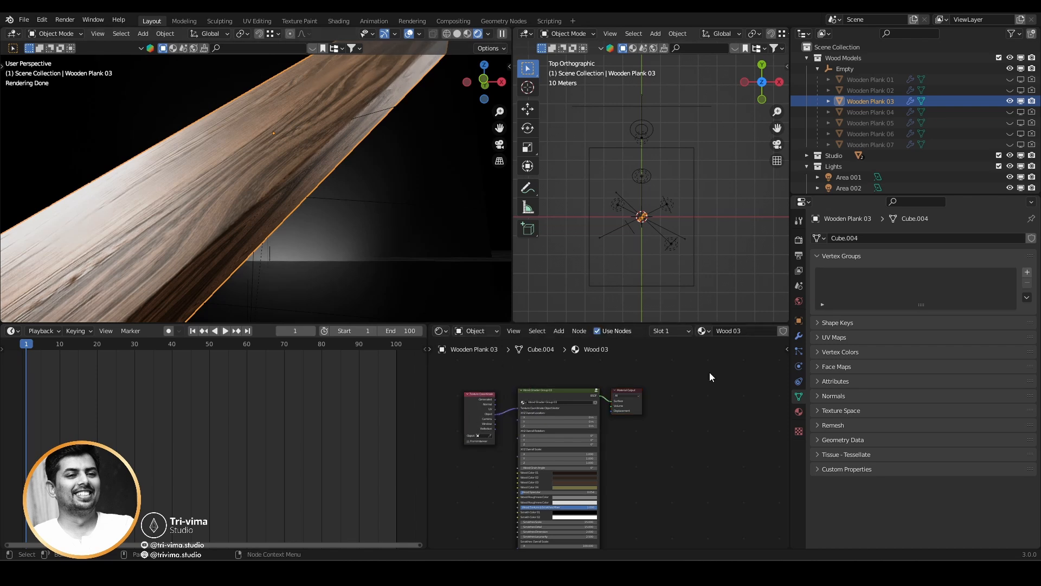
{"action": "left_click", "coordinate": [24, 21]}
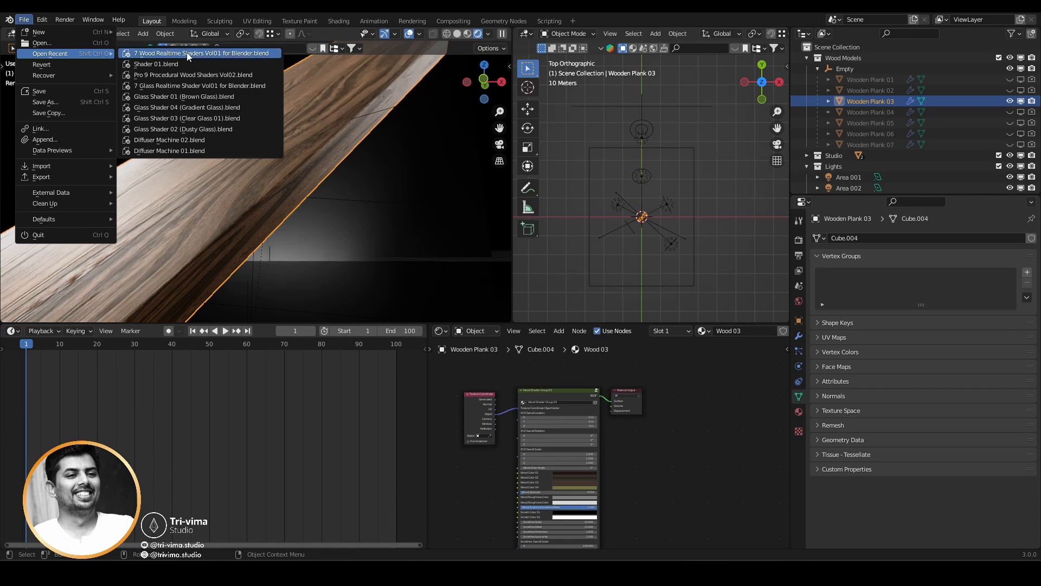
{"action": "left_click", "coordinate": [590, 503]}
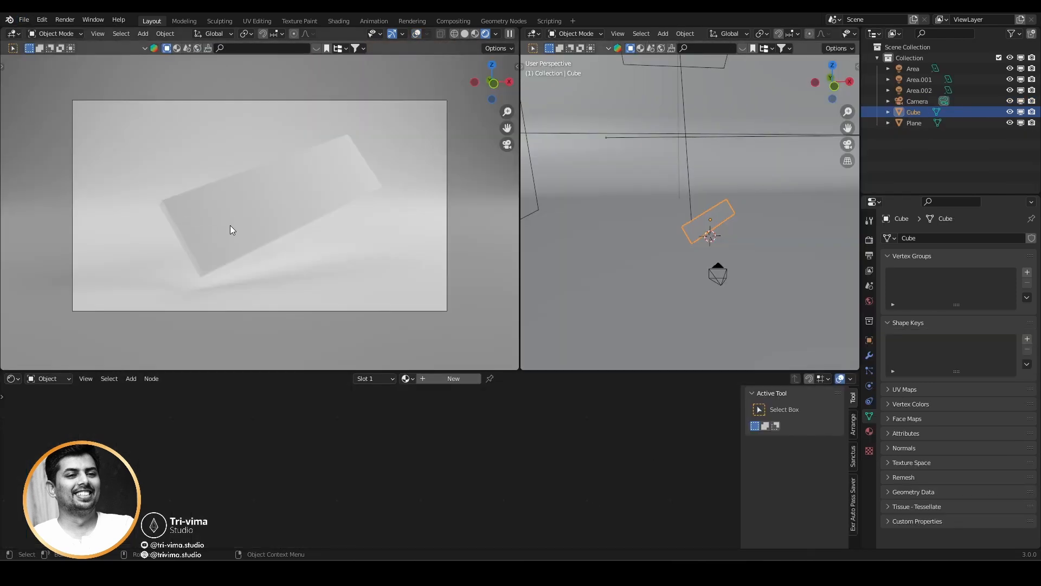
Start an Append and browse the Downloads folder into the 7 Wood Realtime Shaders Vol01 for Blender file.
{"action": "left_click", "coordinate": [26, 22]}
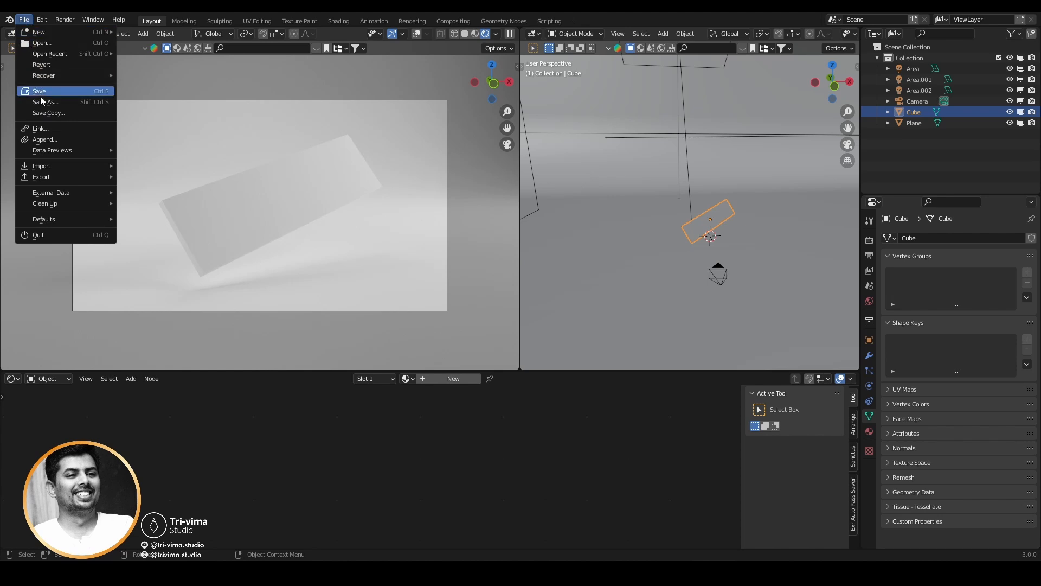
{"action": "left_click", "coordinate": [42, 142]}
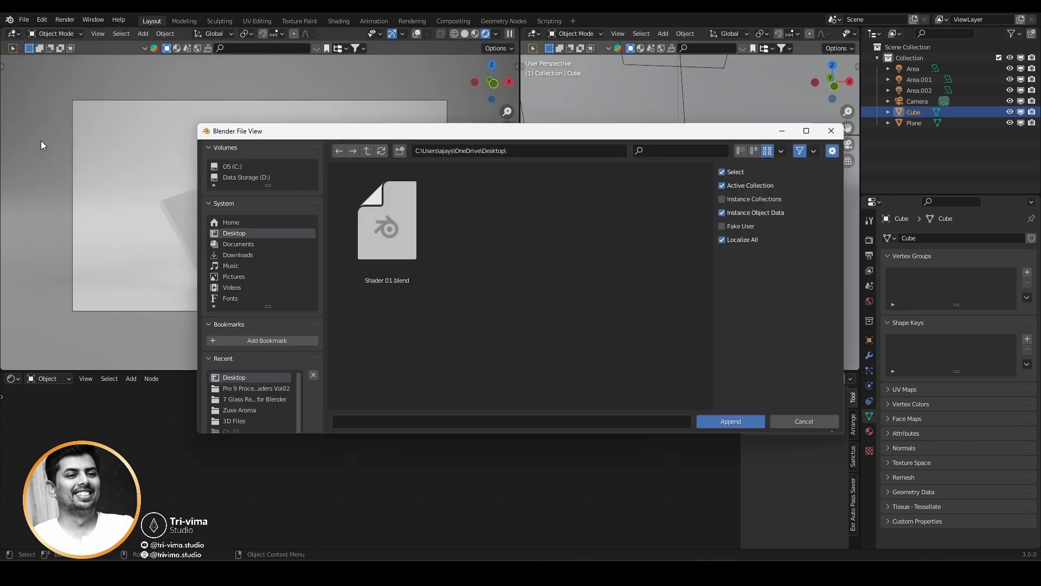
{"action": "left_click", "coordinate": [234, 243]}
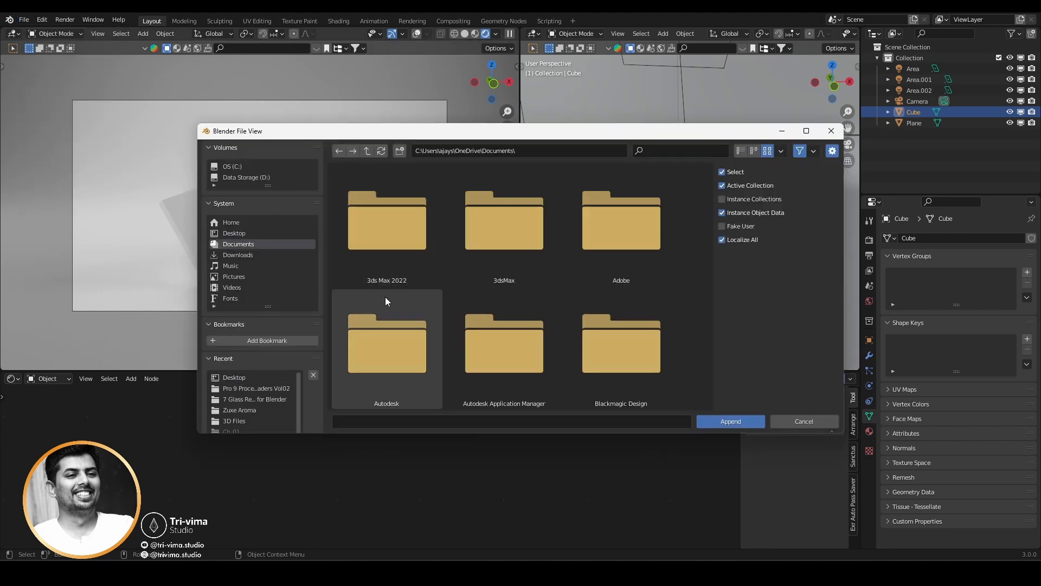
{"action": "left_click", "coordinate": [279, 255]}
{"action": "double_click", "coordinate": [412, 252]}
{"action": "double_click", "coordinate": [406, 234]}
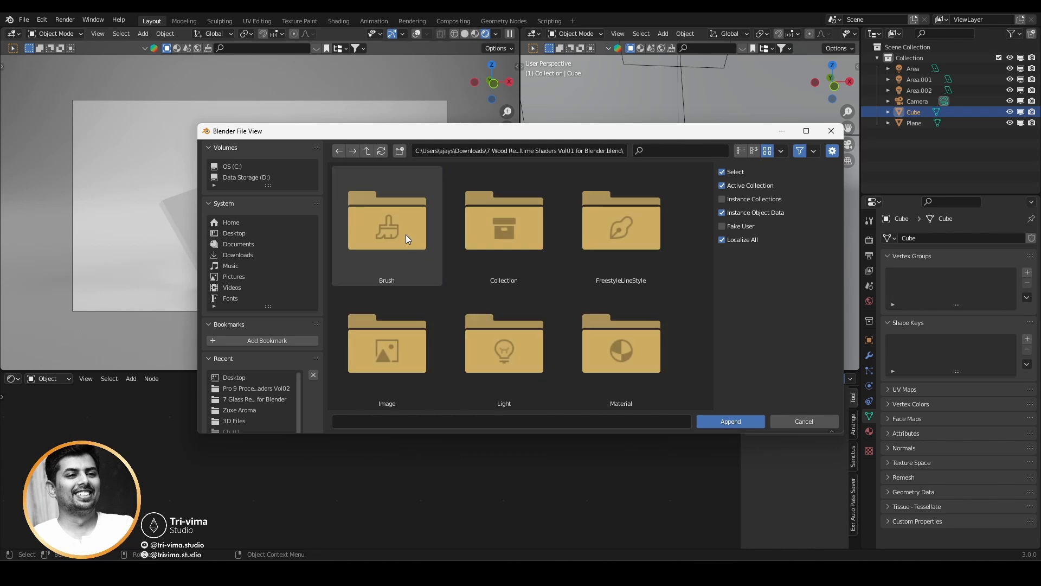
Open the Material folder inside the 7 Wood Realtime Shaders Vol01 for Blender blend file for appending.
{"action": "left_click", "coordinate": [366, 151]}
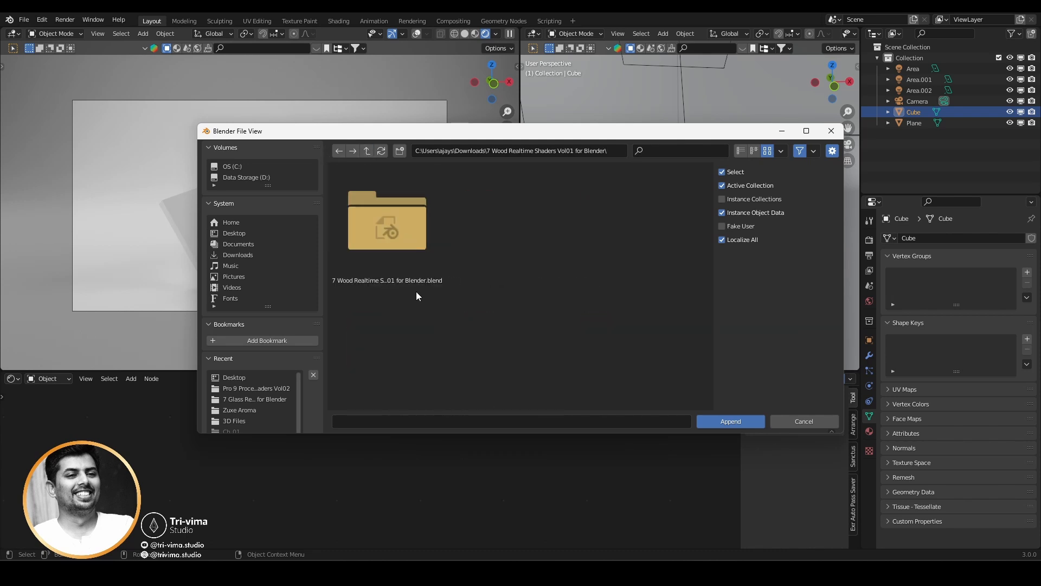
{"action": "double_click", "coordinate": [395, 234]}
{"action": "scroll", "coordinate": [436, 284], "scroll_direction": "down", "scroll_amount": 1}
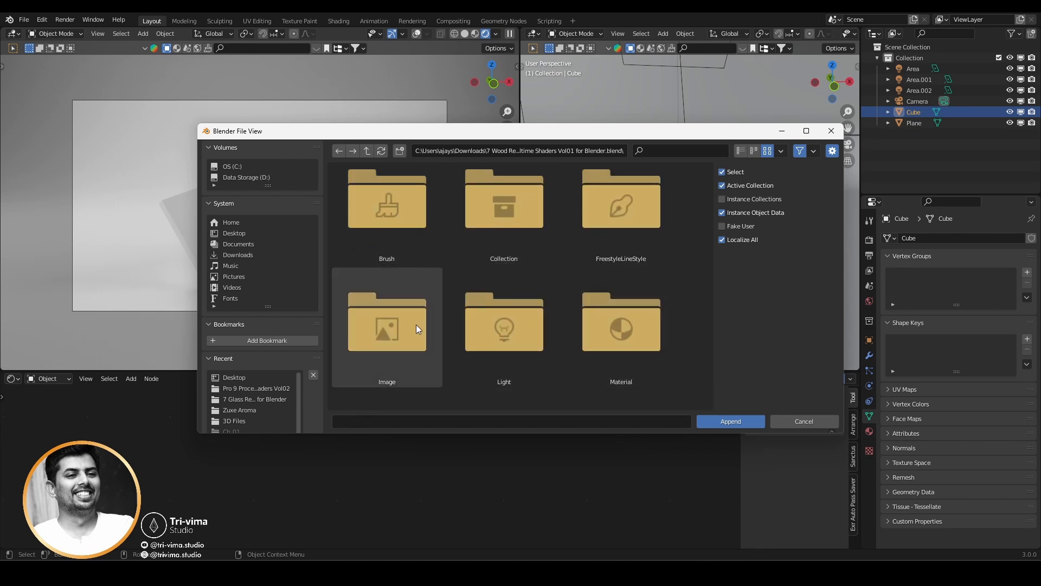
{"action": "scroll", "coordinate": [596, 327], "scroll_direction": "down", "scroll_amount": 1}
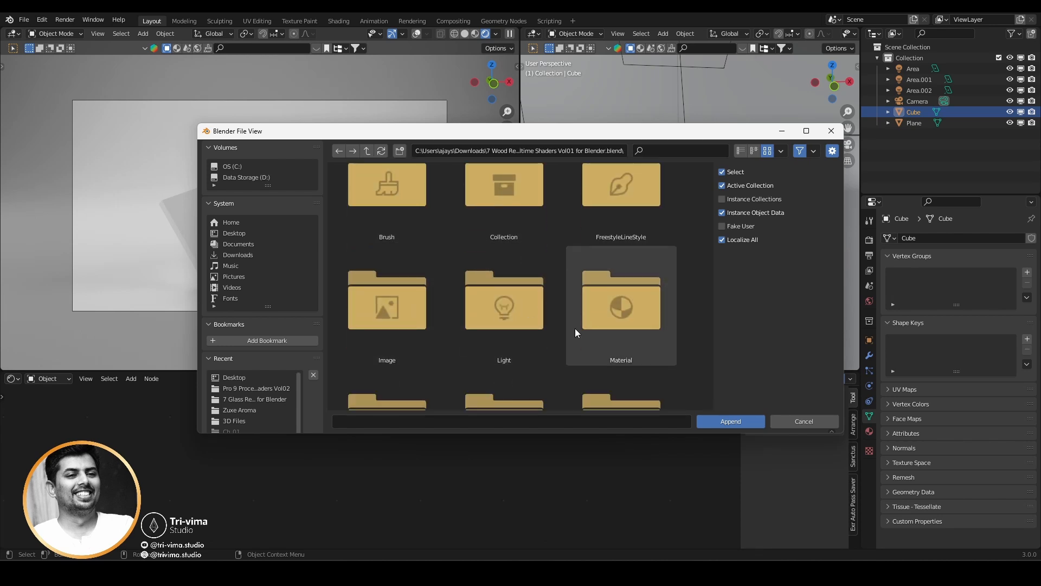
{"action": "double_click", "coordinate": [626, 311]}
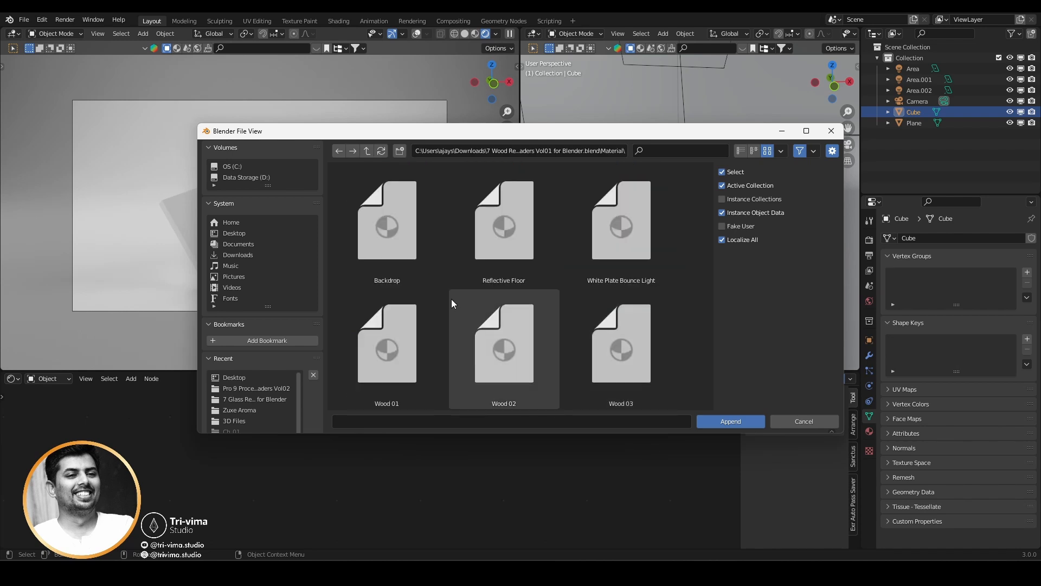
Append the Wood 03 material and assign it to the cube.
{"action": "scroll", "coordinate": [451, 298], "scroll_direction": "down", "scroll_amount": 2}
{"action": "left_click", "coordinate": [630, 302]}
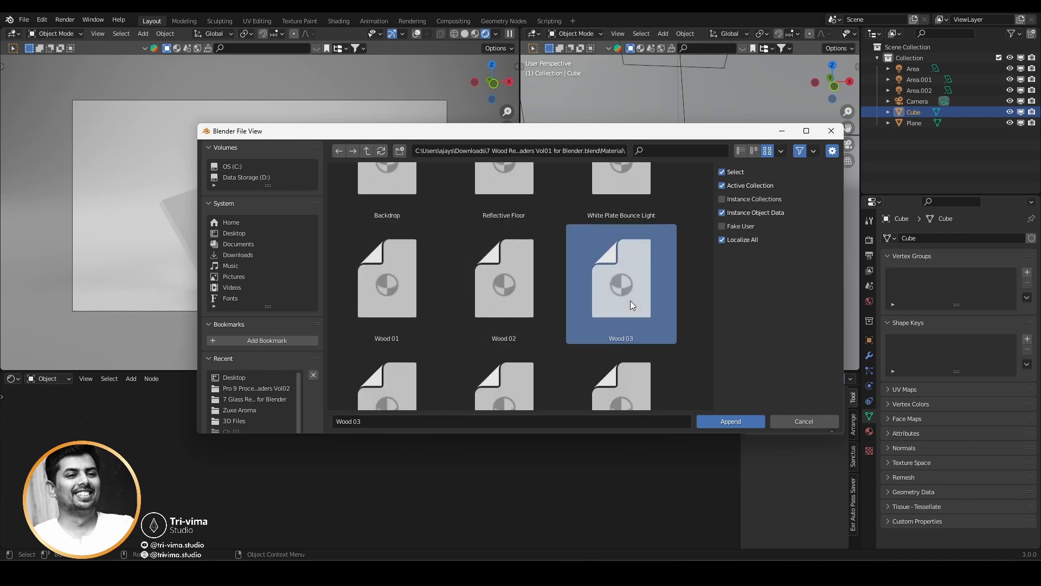
{"action": "left_click", "coordinate": [726, 422]}
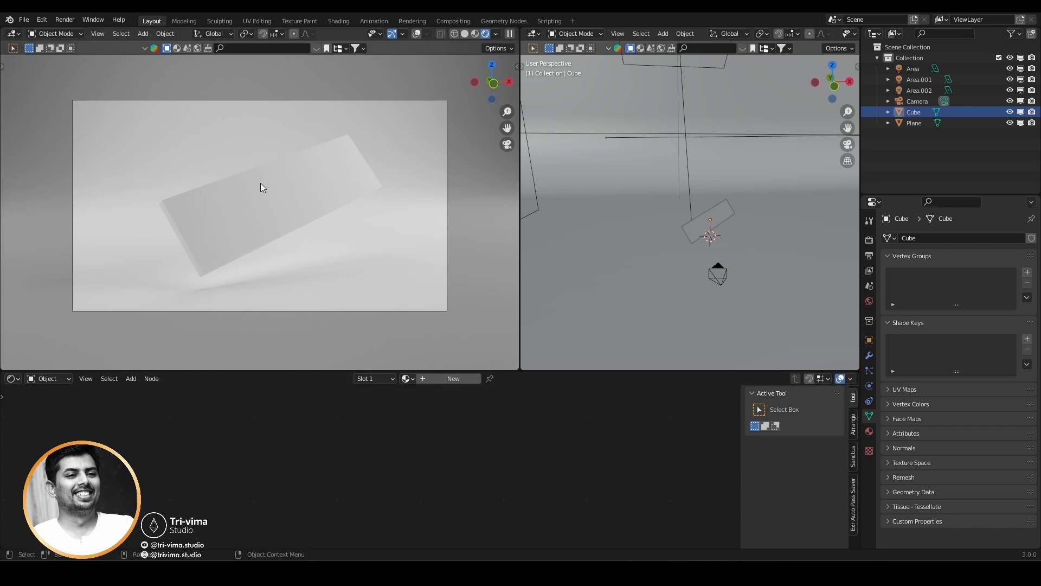
{"action": "left_click", "coordinate": [406, 380]}
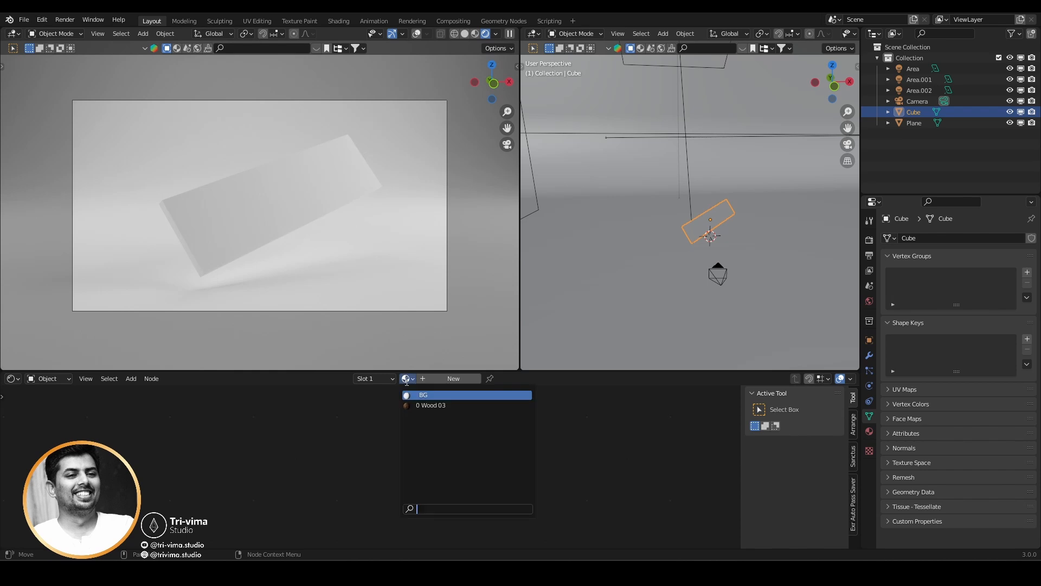
{"action": "left_click", "coordinate": [434, 405]}
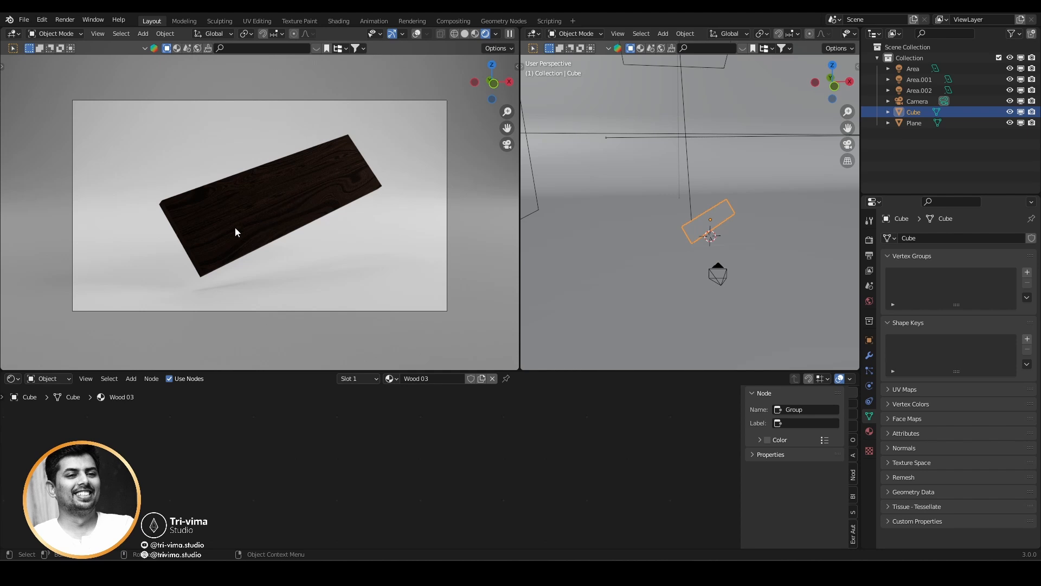
Duplicate the Area.002 light in the right orthographic view and shift the copy along Y toward the camera side of the cube.
{"action": "left_click", "coordinate": [689, 144]}
{"action": "key", "text": "KP_3"}
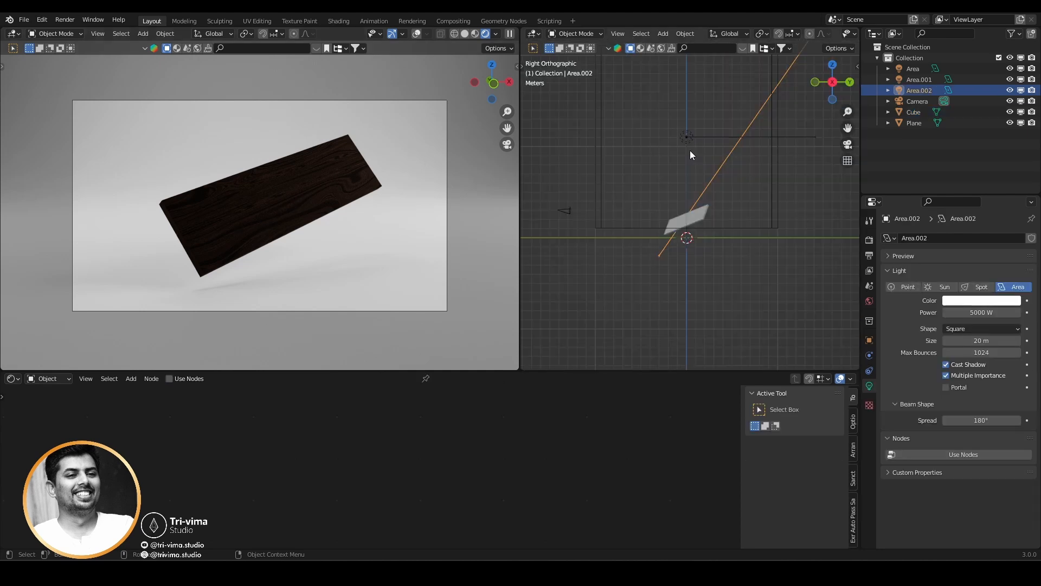
{"action": "key", "text": "shift+d"}
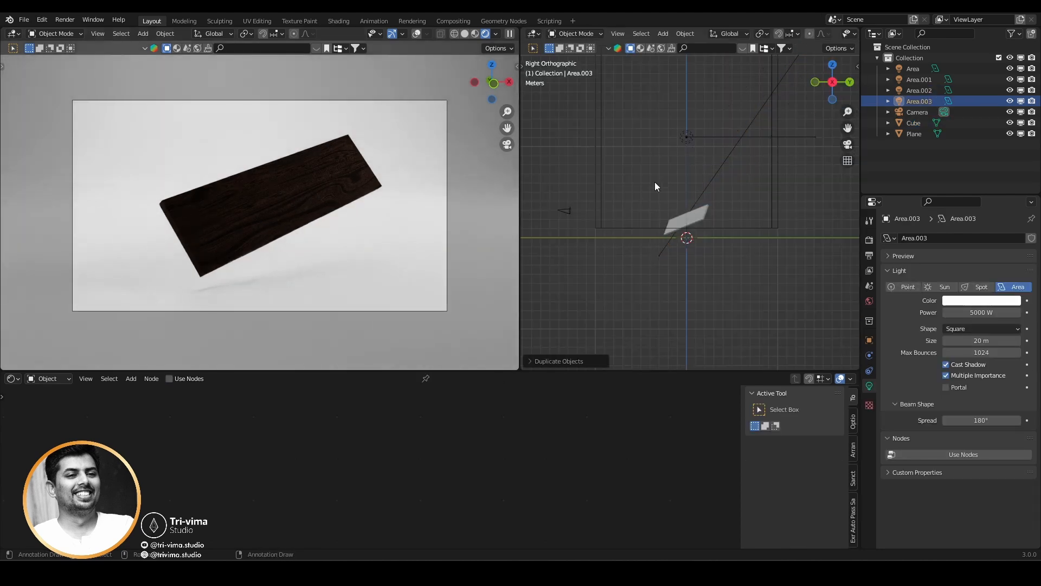
{"action": "key", "text": "y"}
{"action": "left_click", "coordinate": [671, 177]}
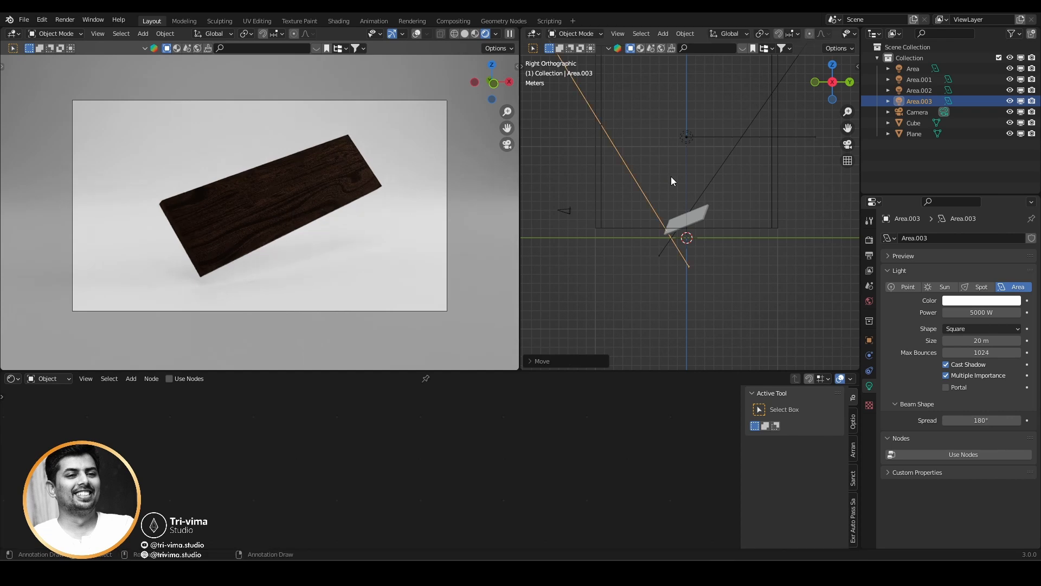
Move and rotate the duplicated light on the camera side so it faces the cube, and set its power to 7500 W.
{"action": "key", "text": "g"}
{"action": "left_click", "coordinate": [746, 339]}
{"action": "key", "text": "r"}
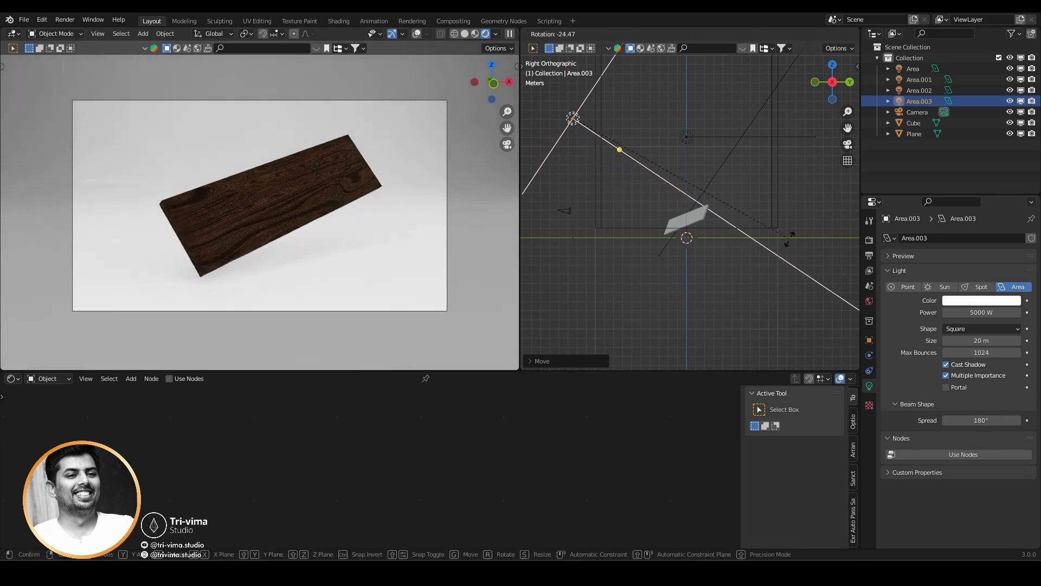
{"action": "left_click", "coordinate": [775, 228]}
{"action": "left_click", "coordinate": [985, 312]}
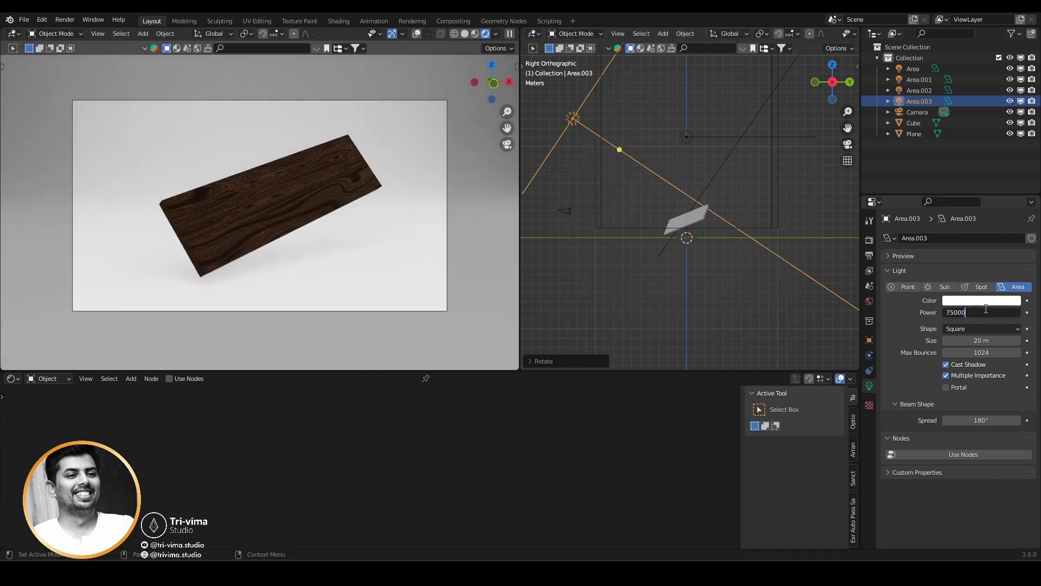
{"action": "key", "text": "Return"}
Move the Area.002 light farther behind and above the cube and set its power to 12000 W.
{"action": "left_click", "coordinate": [725, 161]}
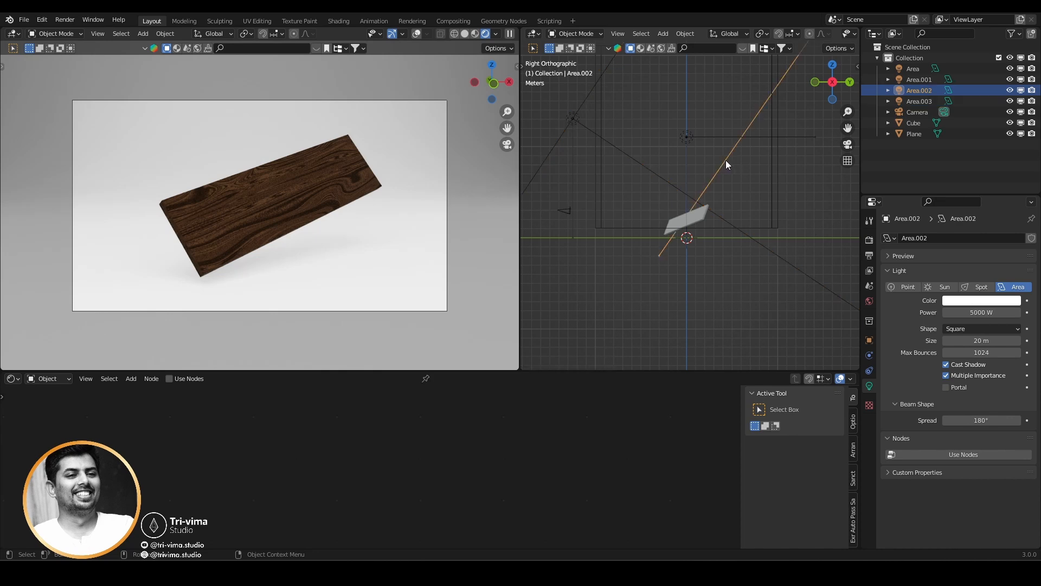
{"action": "key", "text": "g"}
{"action": "left_click", "coordinate": [714, 284]}
{"action": "left_click", "coordinate": [975, 312]}
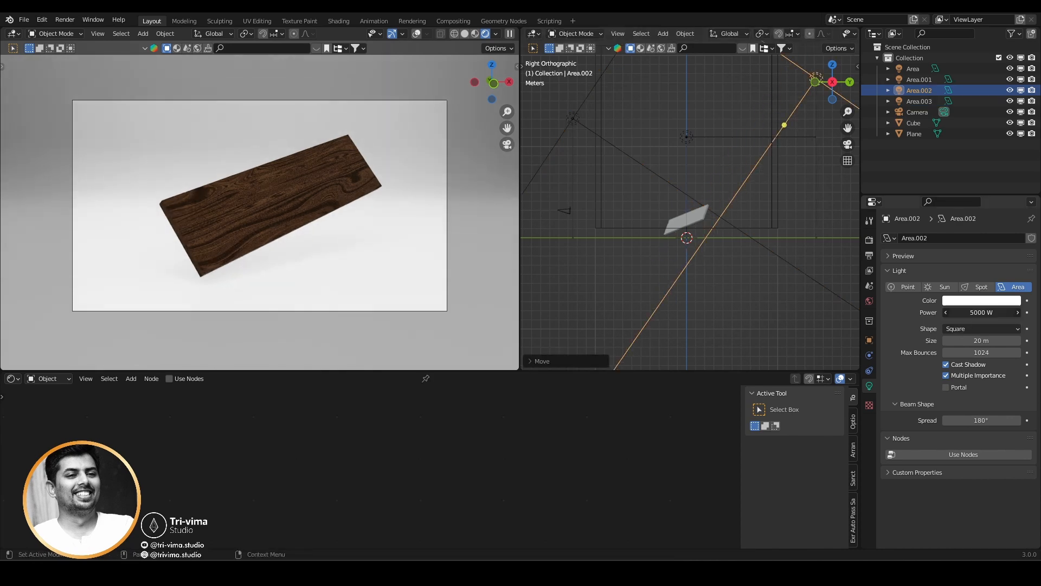
{"action": "type", "text": "15"}
{"action": "type", "text": "000"}
{"action": "key", "text": "Return"}
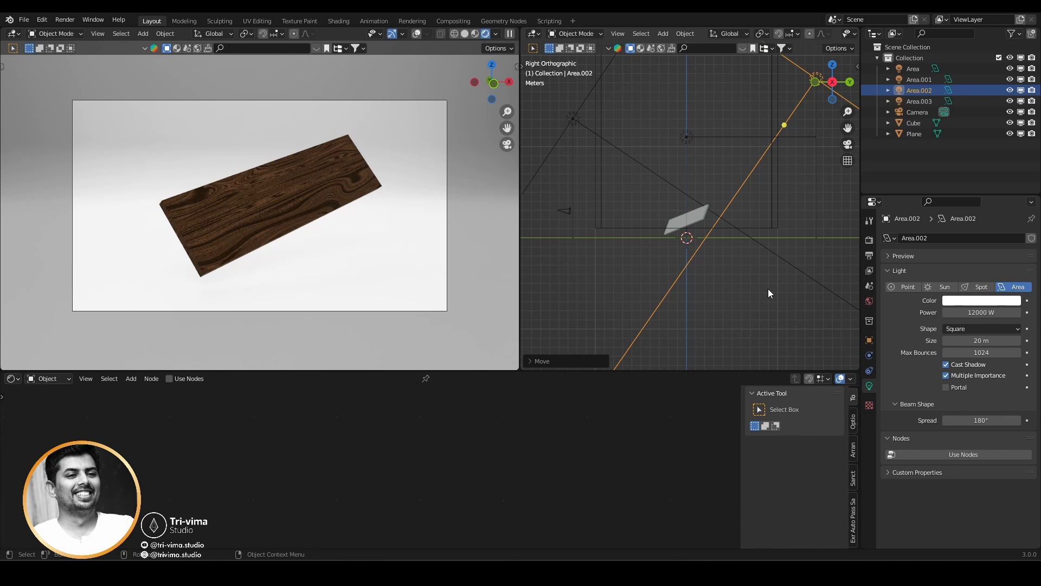
Rotate the Area.002 light to a shallower angle over the cube and set its size to 10 m.
{"action": "key", "text": "r"}
{"action": "left_click", "coordinate": [594, 260]}
{"action": "left_click", "coordinate": [988, 340]}
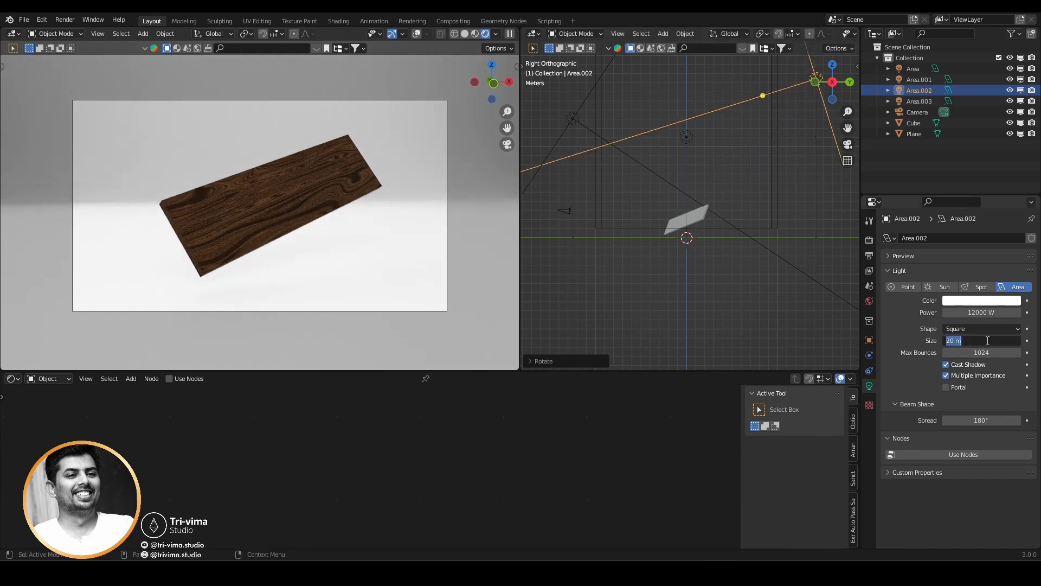
{"action": "type", "text": "10"}
{"action": "key", "text": "Return"}
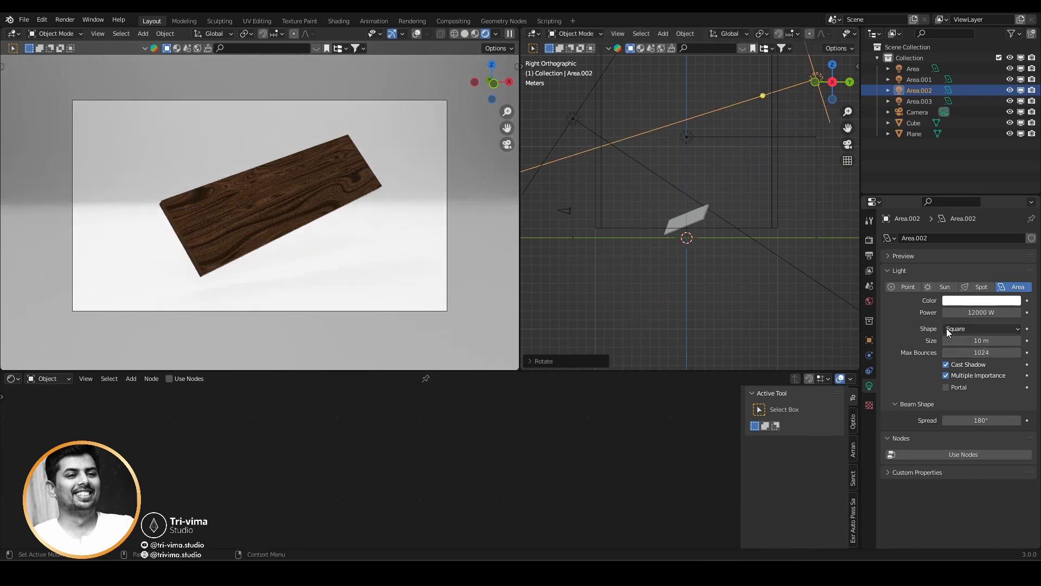
Lower the Area.002 light behind the cube and rotate it to aim more steeply down toward the cube.
{"action": "key", "text": "g"}
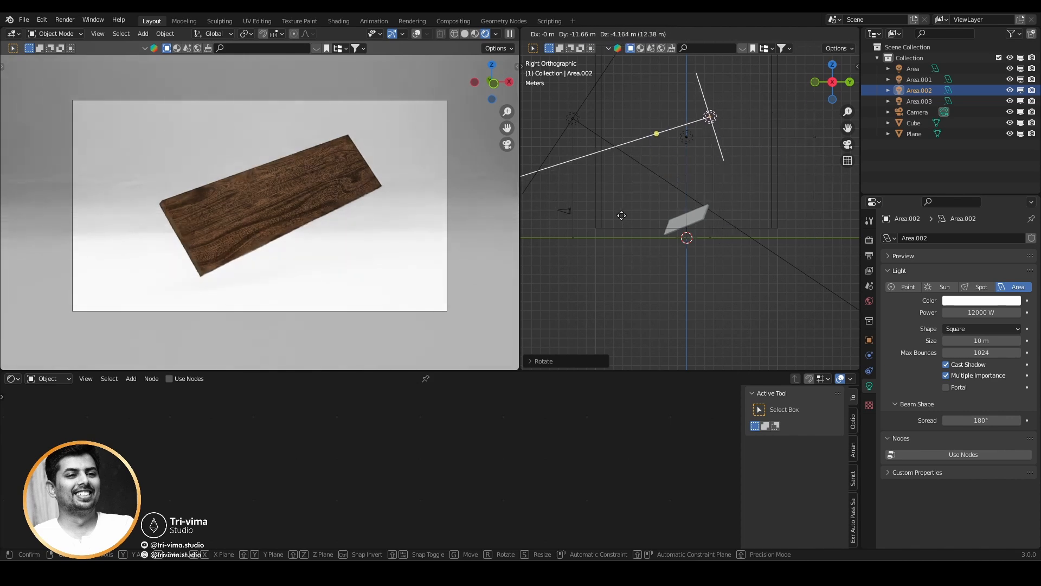
{"action": "left_click", "coordinate": [728, 229]}
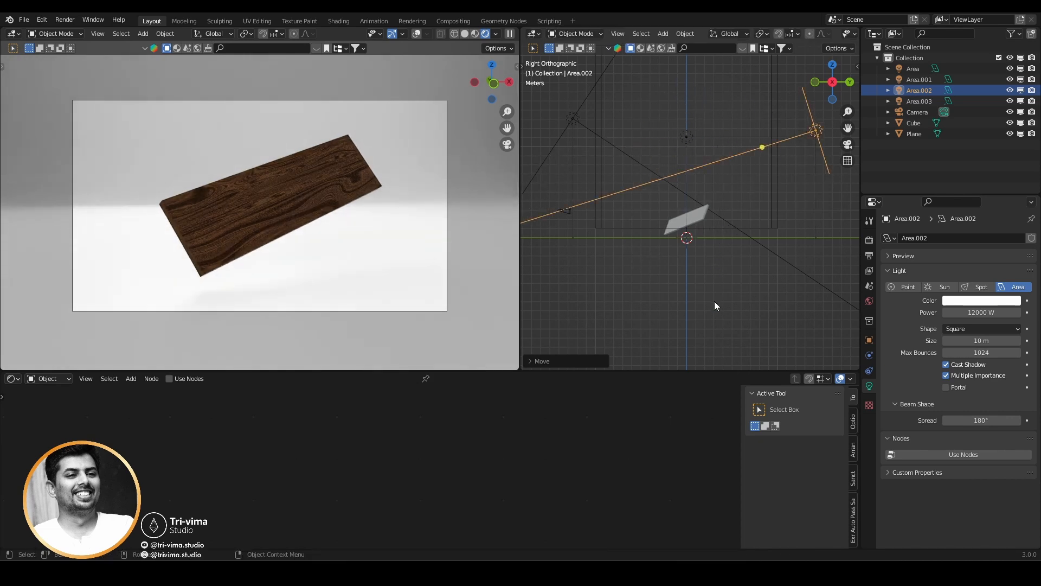
{"action": "key", "text": "r"}
{"action": "left_click", "coordinate": [801, 347]}
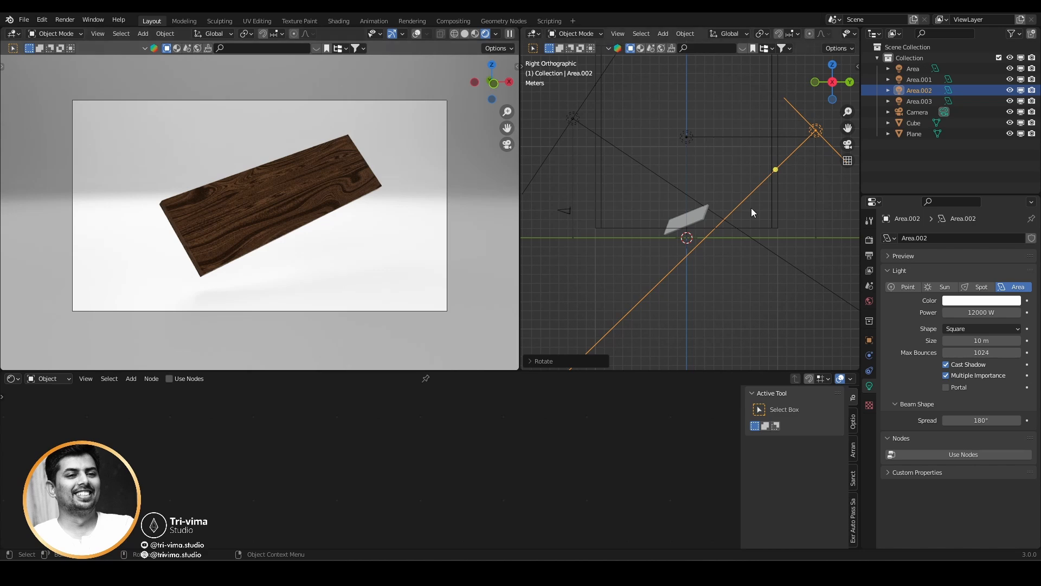
Rotate the Area.003 light downward, move it directly above the cube, and set its size to 10 m.
{"action": "left_click", "coordinate": [636, 157]}
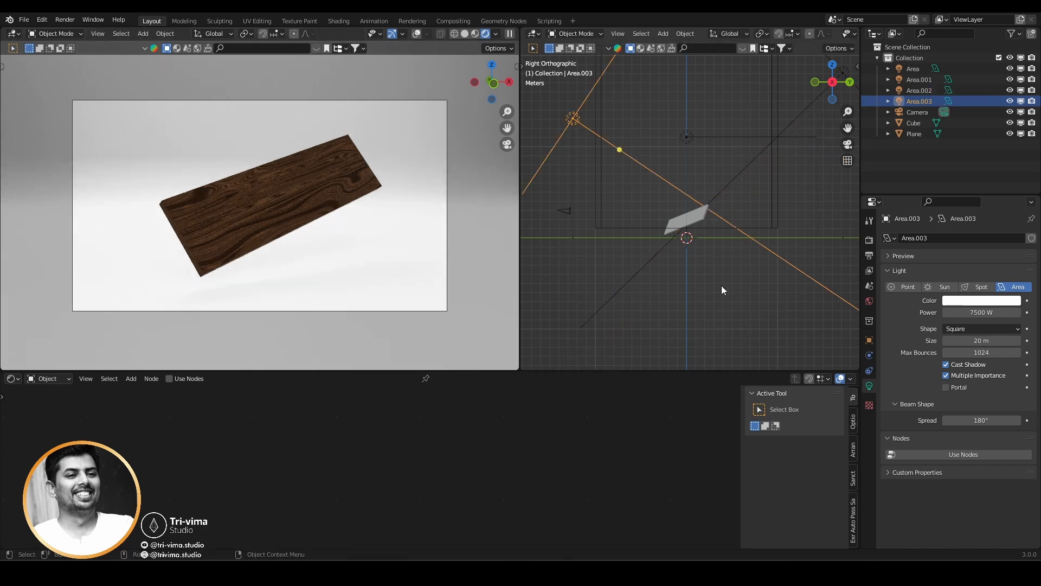
{"action": "key", "text": "r"}
{"action": "left_click", "coordinate": [565, 294]}
{"action": "key", "text": "g"}
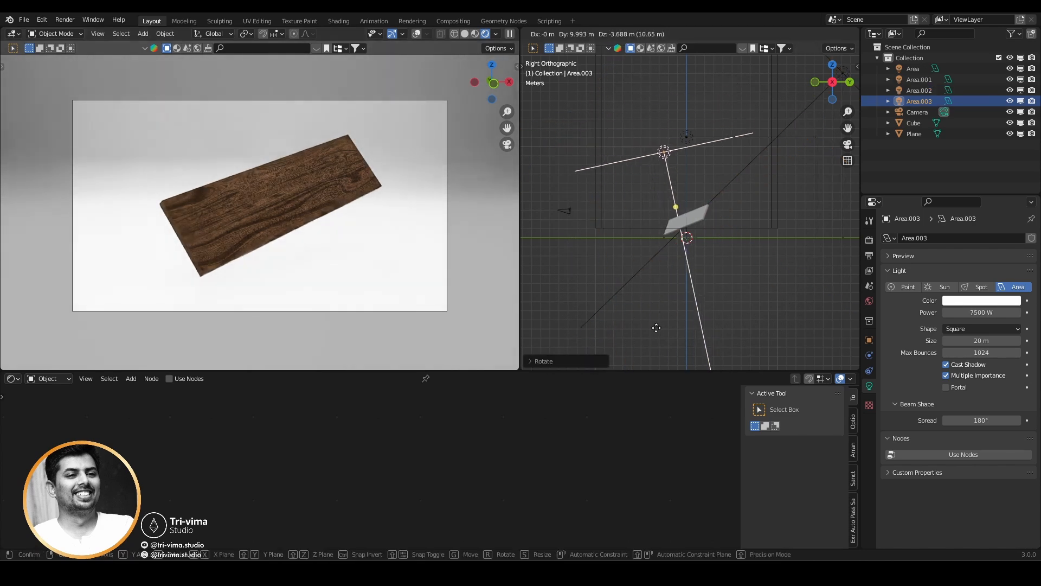
{"action": "left_click", "coordinate": [662, 312]}
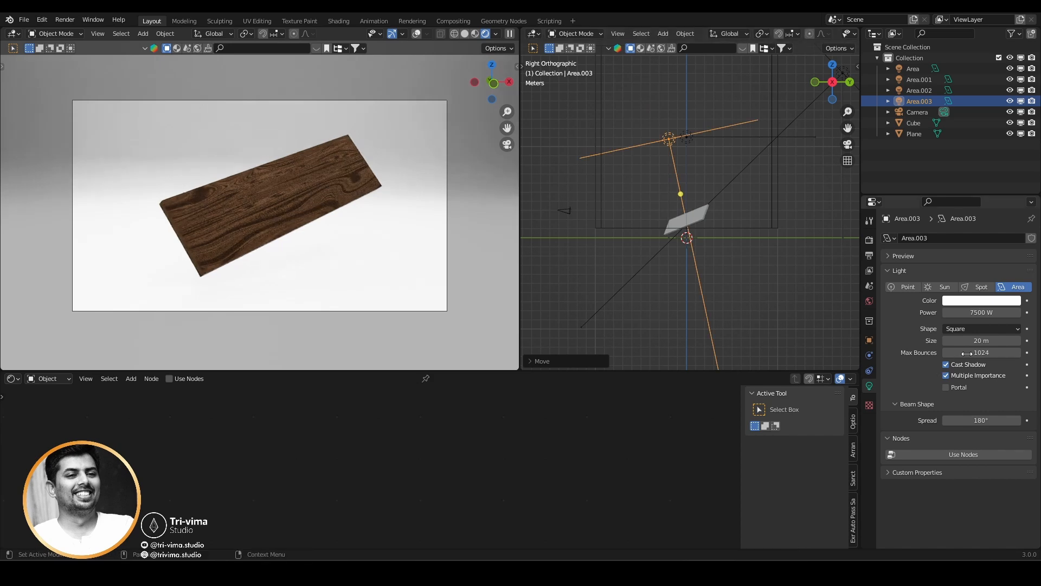
{"action": "double_click", "coordinate": [979, 340]}
{"action": "type", "text": "10"}
{"action": "key", "text": "Return"}
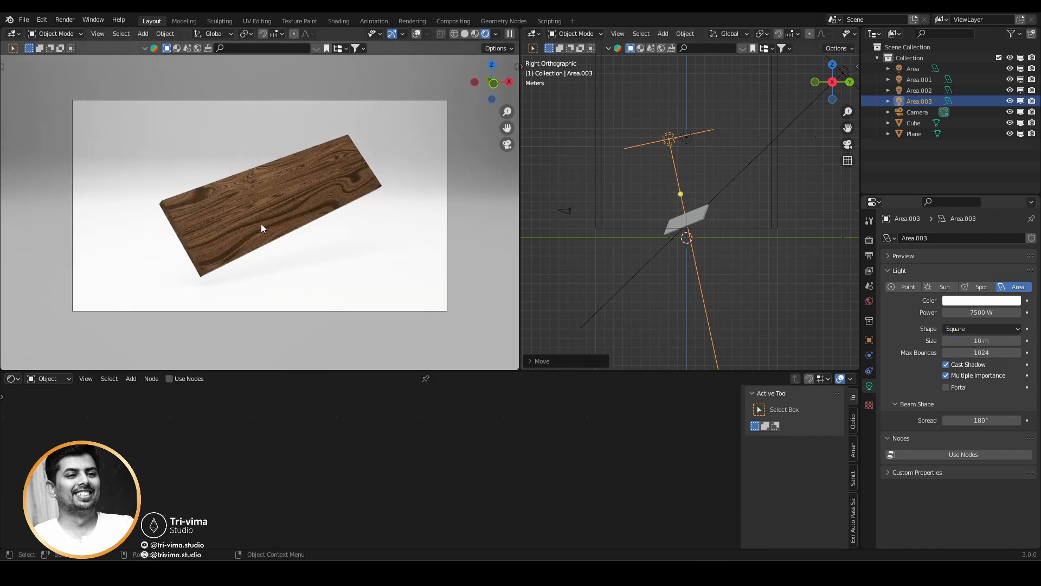
Select the cube and raise the Wood Specular of its Wood 03 shader group to 0.153.
{"action": "middle_click_drag", "start_coordinate": [262, 224], "coordinate": [142, 231]}
{"action": "left_click", "coordinate": [254, 207]}
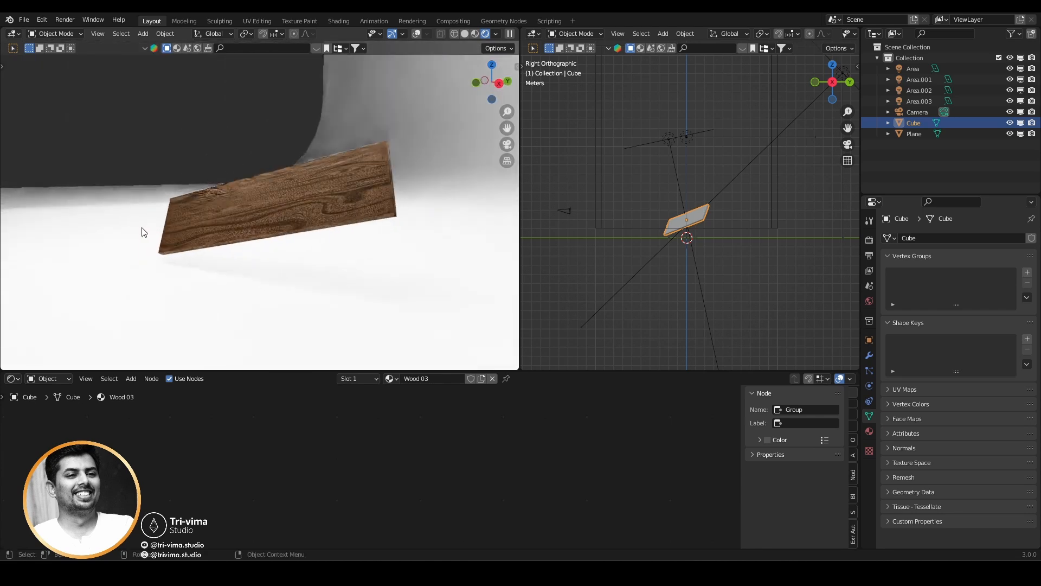
{"action": "scroll", "coordinate": [317, 238], "scroll_direction": "up", "scroll_amount": 4}
{"action": "middle_click_drag", "start_coordinate": [317, 239], "coordinate": [398, 138]}
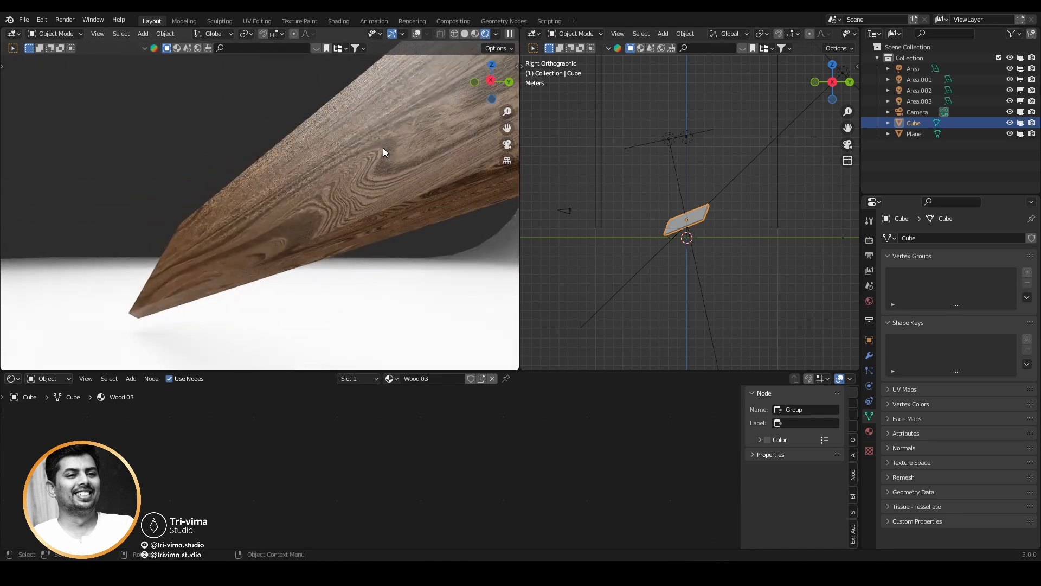
{"action": "scroll", "coordinate": [427, 445], "scroll_direction": "down", "scroll_amount": 8}
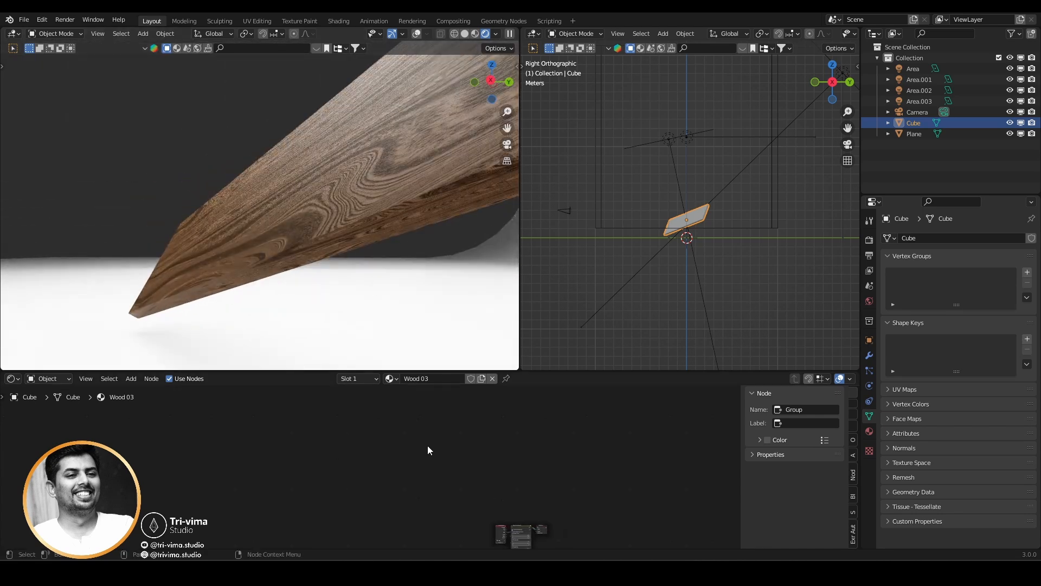
{"action": "middle_click_drag", "start_coordinate": [425, 473], "coordinate": [385, 427]}
{"action": "scroll", "coordinate": [400, 443], "scroll_direction": "up", "scroll_amount": 9}
{"action": "scroll", "coordinate": [399, 443], "scroll_direction": "up", "scroll_amount": 4}
{"action": "middle_click_drag", "start_coordinate": [450, 477], "coordinate": [304, 435]}
{"action": "scroll", "coordinate": [380, 470], "scroll_direction": "up", "scroll_amount": 8}
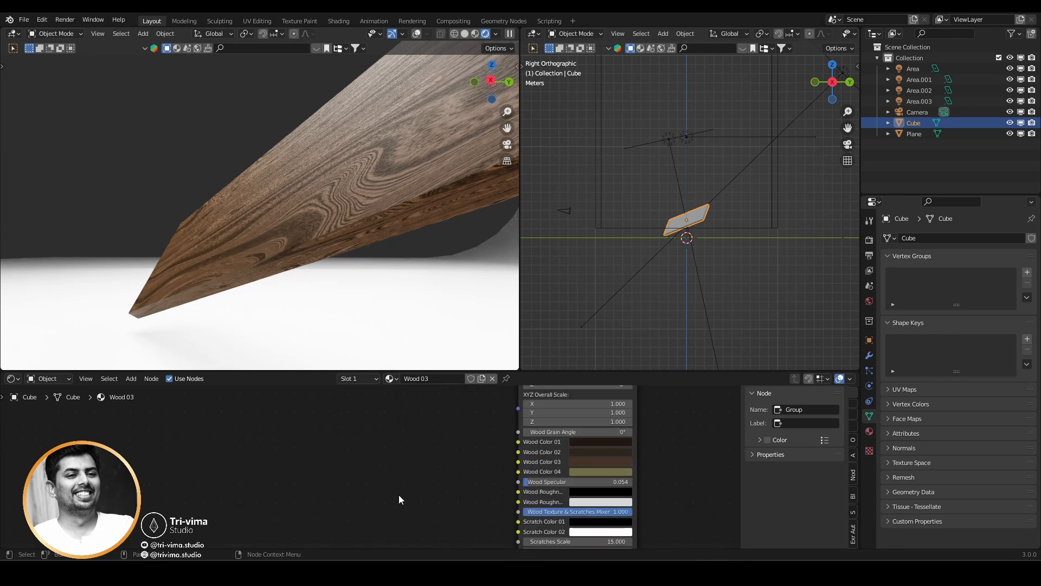
{"action": "middle_click_drag", "start_coordinate": [513, 486], "coordinate": [305, 442]}
{"action": "scroll", "coordinate": [305, 442], "scroll_direction": "up", "scroll_amount": 5}
{"action": "left_click_drag", "start_coordinate": [337, 437], "coordinate": [355, 437]}
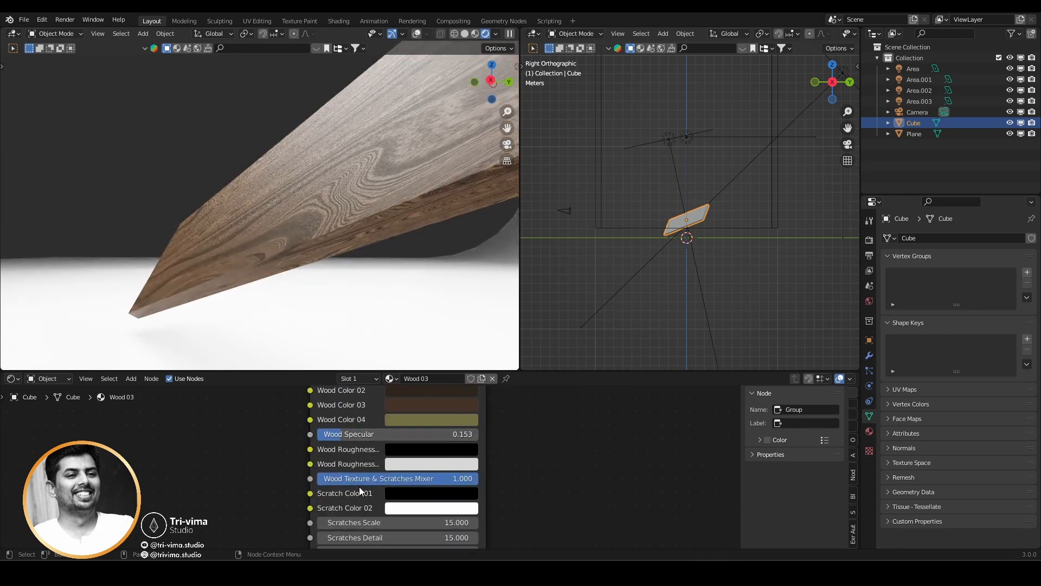
Set the second Wood Roughness colour's value to 0.733 and the first's to 0.379, and reduce Wood Specular to 0.075.
{"action": "left_click", "coordinate": [412, 464]}
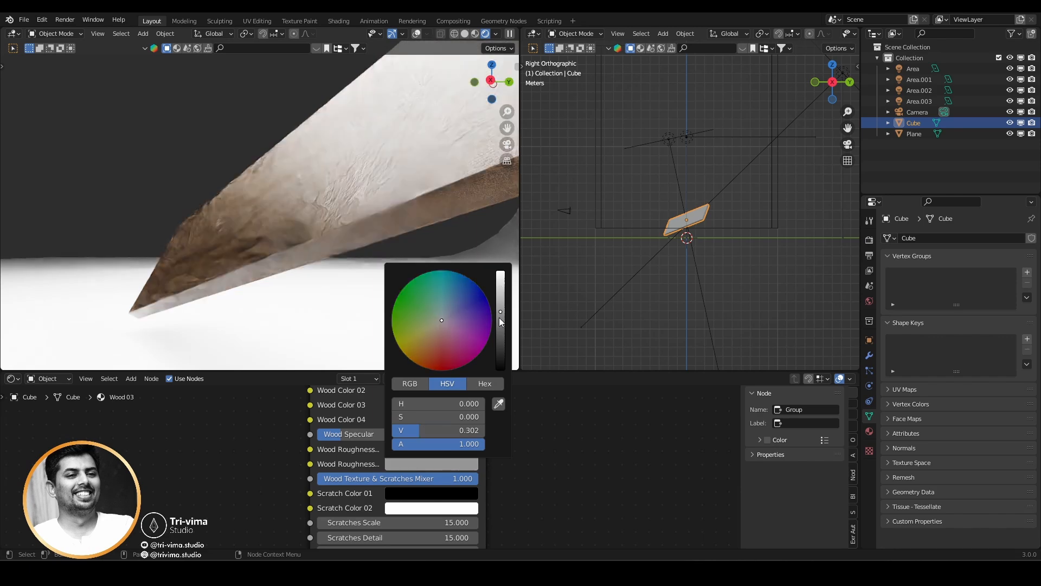
{"action": "left_click", "coordinate": [499, 317]}
{"action": "left_click", "coordinate": [500, 284]}
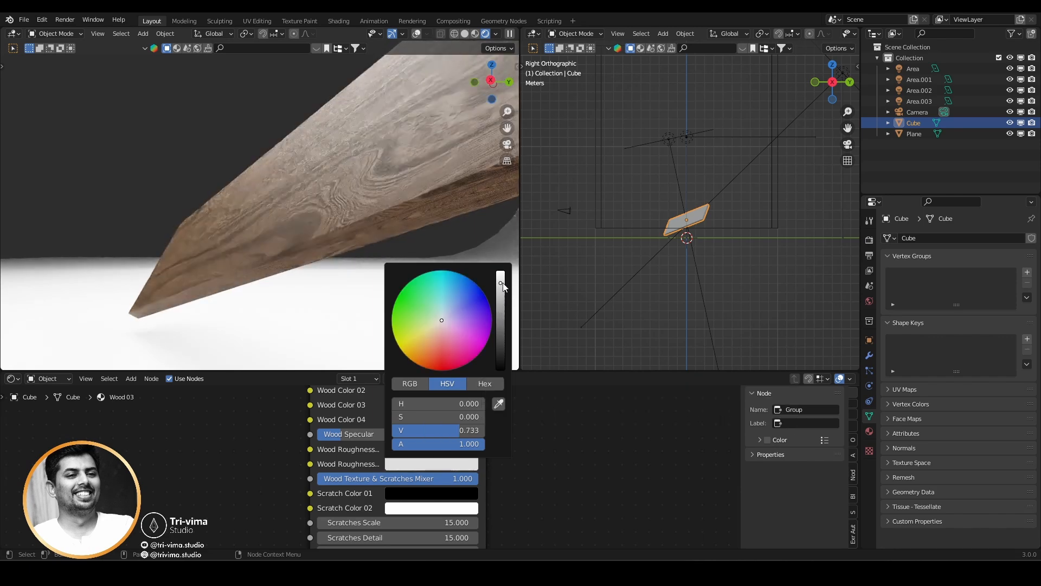
{"action": "left_click", "coordinate": [425, 449]}
{"action": "left_click", "coordinate": [500, 290]}
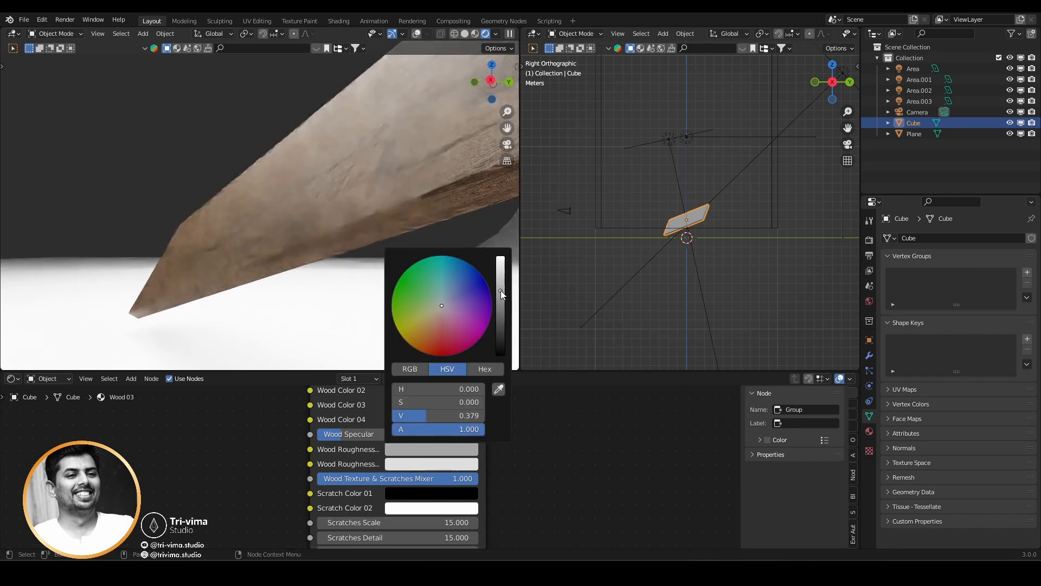
{"action": "left_click_drag", "start_coordinate": [347, 434], "coordinate": [327, 434]}
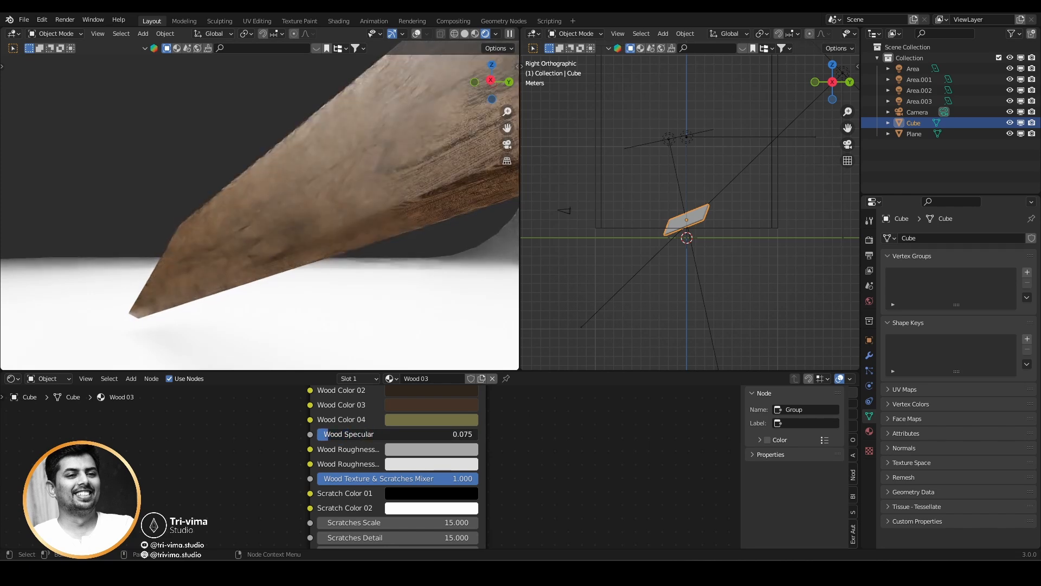
{"action": "middle_click_drag", "start_coordinate": [228, 491], "coordinate": [238, 331]}
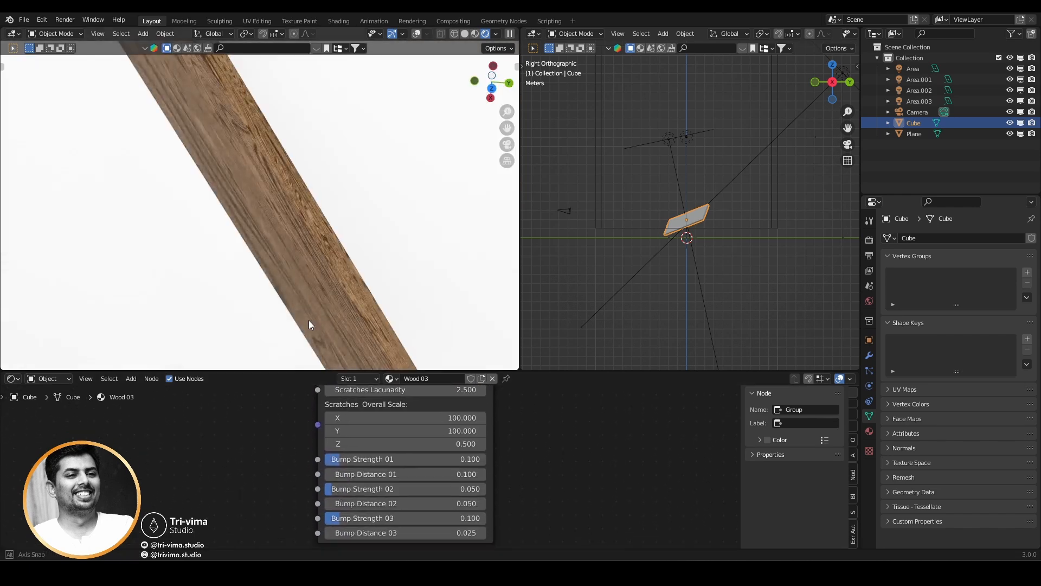
Raise the Wood 03 shader group's Bump Strength 01 to 0.216 and Bump Strength 02 to 0.207.
{"action": "middle_click_drag", "start_coordinate": [308, 320], "coordinate": [270, 194]}
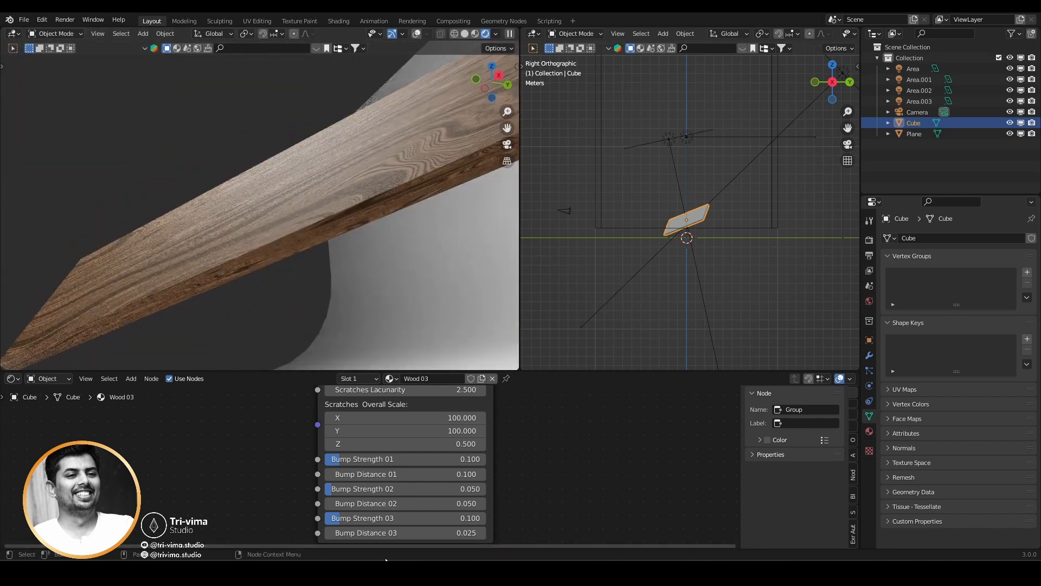
{"action": "left_click_drag", "start_coordinate": [347, 489], "coordinate": [375, 459]}
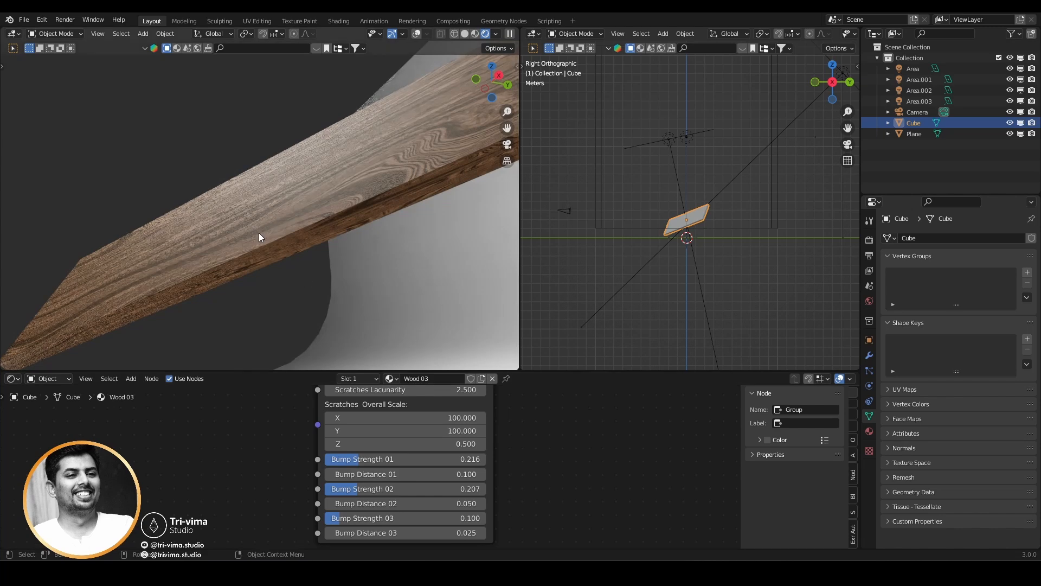
Examine the bumped wood surface on the cube from several angles, both close up and from farther away.
{"action": "scroll", "coordinate": [281, 488], "scroll_direction": "down", "scroll_amount": 2}
{"action": "middle_click_drag", "start_coordinate": [281, 488], "coordinate": [277, 519]}
{"action": "middle_click_drag", "start_coordinate": [281, 228], "coordinate": [379, 269]}
{"action": "scroll", "coordinate": [296, 236], "scroll_direction": "down", "scroll_amount": 3}
{"action": "middle_click_drag", "start_coordinate": [296, 237], "coordinate": [337, 230]}
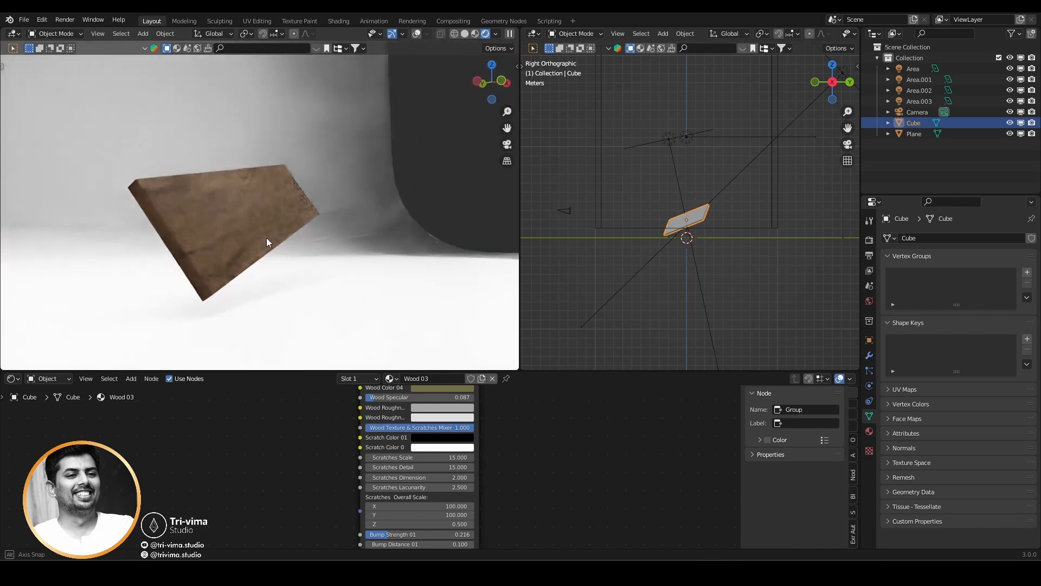
{"action": "scroll", "coordinate": [200, 258], "scroll_direction": "up", "scroll_amount": 3}
{"action": "scroll", "coordinate": [200, 259], "scroll_direction": "down", "scroll_amount": 3}
{"action": "middle_click_drag", "start_coordinate": [199, 259], "coordinate": [219, 287]}
{"action": "left_click", "coordinate": [239, 243]}
{"action": "scroll", "coordinate": [240, 244], "scroll_direction": "up", "scroll_amount": 3}
{"action": "left_click", "coordinate": [331, 248]}
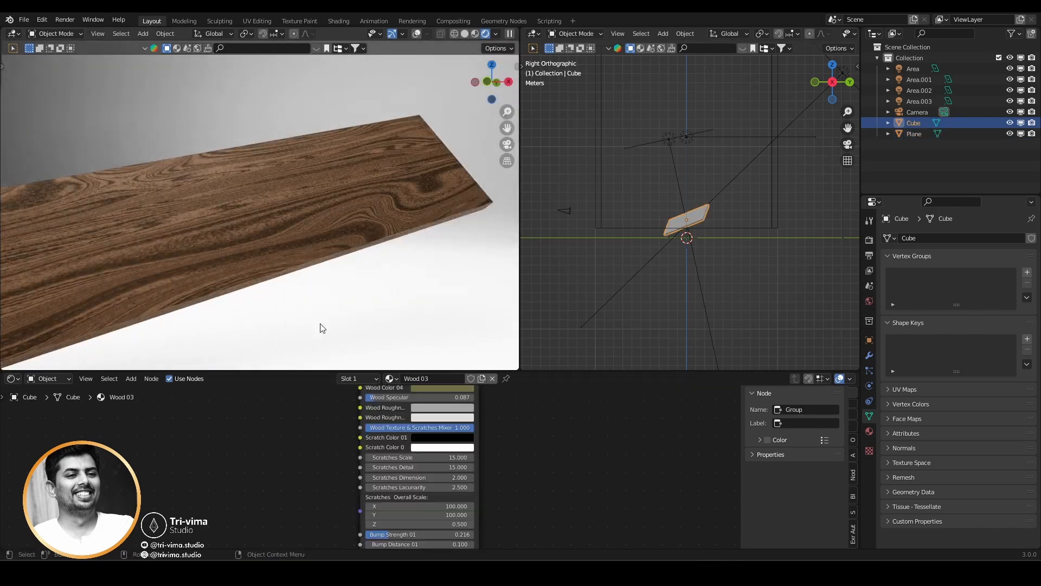
Set the Wood 03 group's XYZ Overall Scale to 0.25 on all three axes.
{"action": "middle_click_drag", "start_coordinate": [297, 444], "coordinate": [282, 517]}
{"action": "middle_click_drag", "start_coordinate": [314, 425], "coordinate": [314, 484]}
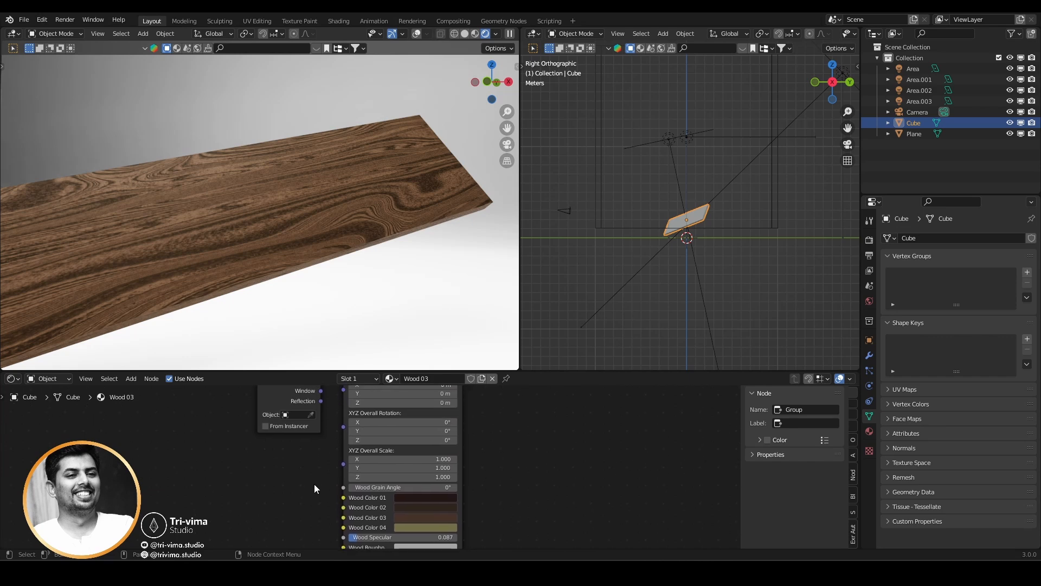
{"action": "left_click", "coordinate": [439, 460]}
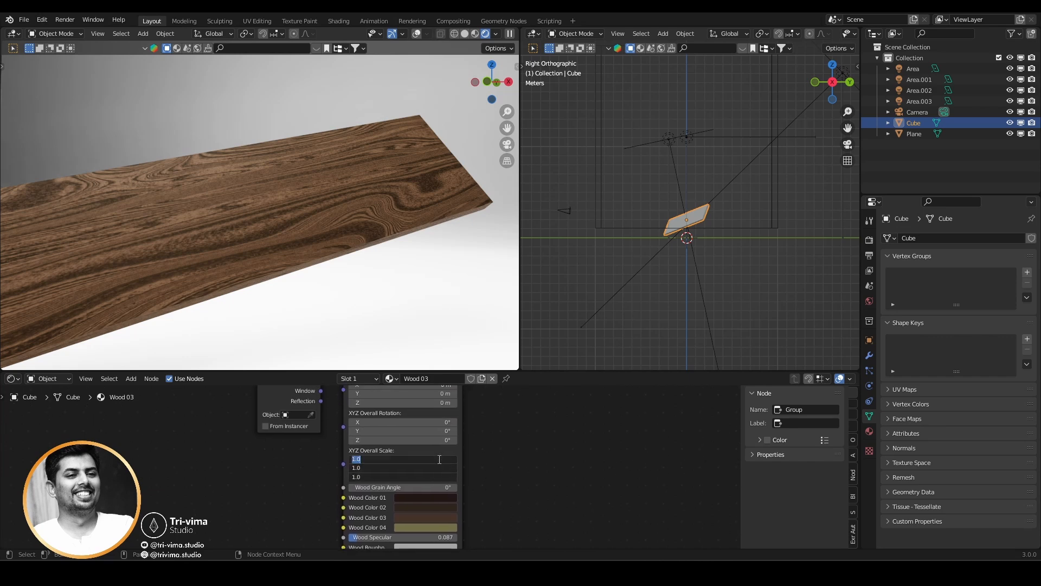
{"action": "type", "text": "0.25"}
{"action": "key", "text": "Return"}
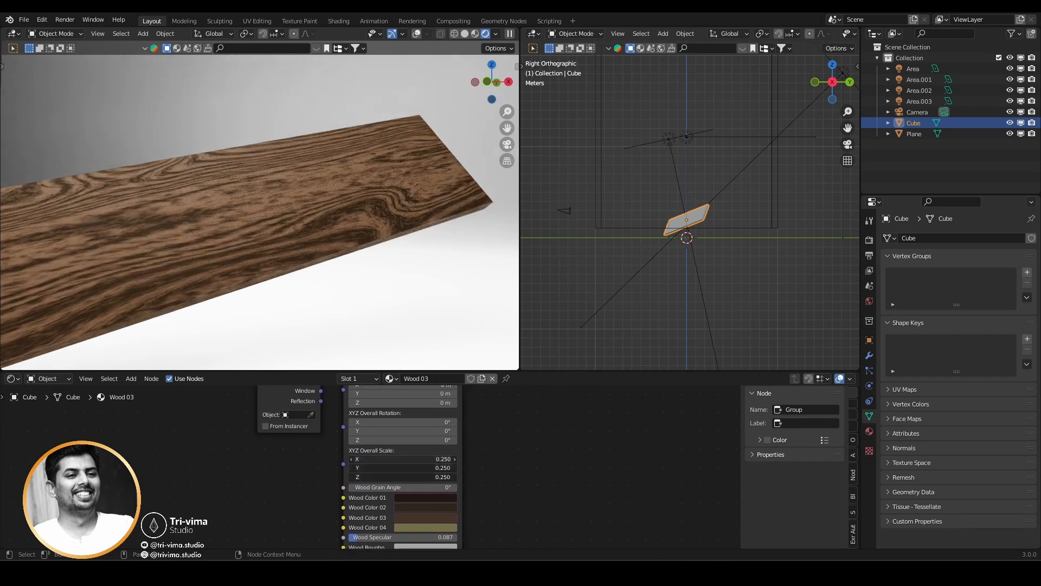
Set the XYZ Overall Scale of the Wood 03 group to 2 on the X, Y and Z axes.
{"action": "left_click_drag", "start_coordinate": [439, 459], "coordinate": [439, 478]}
{"action": "type", "text": "2"}
{"action": "key", "text": "Return"}
Inspect the rescaled wood grain across the cube's top face and edges from different angles and distances.
{"action": "scroll", "coordinate": [271, 227], "scroll_direction": "down", "scroll_amount": 4}
{"action": "middle_click_drag", "start_coordinate": [272, 227], "coordinate": [279, 256]}
{"action": "middle_click_drag", "start_coordinate": [205, 246], "coordinate": [248, 310]}
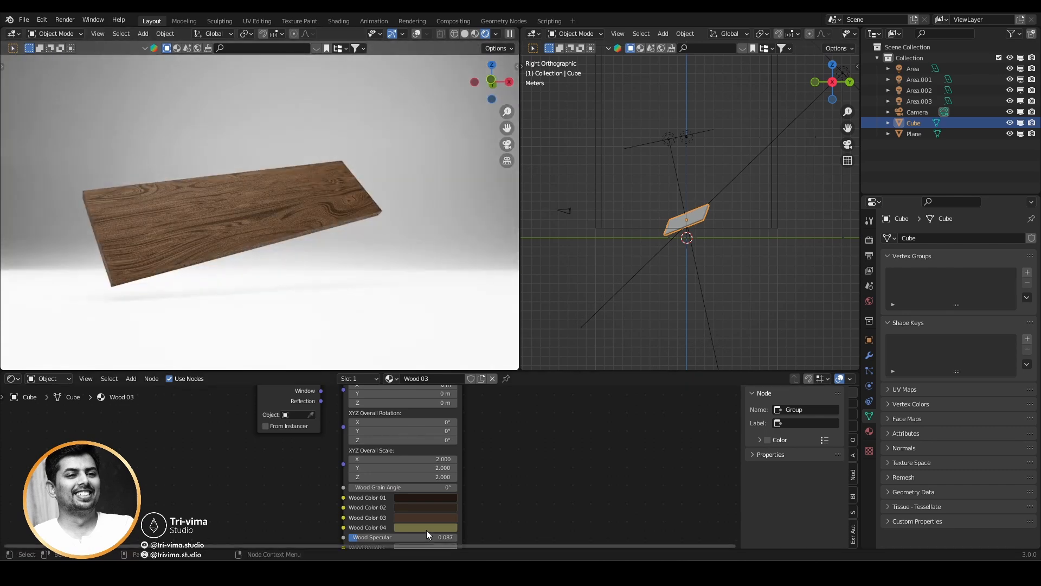
{"action": "middle_click_drag", "start_coordinate": [184, 183], "coordinate": [212, 316]}
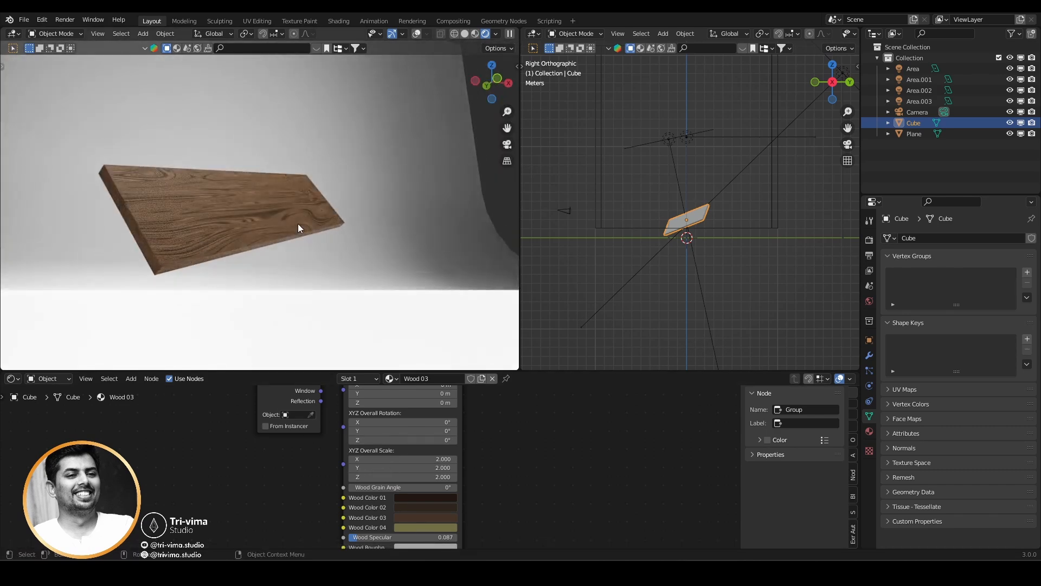
{"action": "middle_click_drag", "start_coordinate": [370, 219], "coordinate": [310, 263]}
{"action": "scroll", "coordinate": [313, 262], "scroll_direction": "down", "scroll_amount": 4}
{"action": "scroll", "coordinate": [251, 259], "scroll_direction": "up", "scroll_amount": 5}
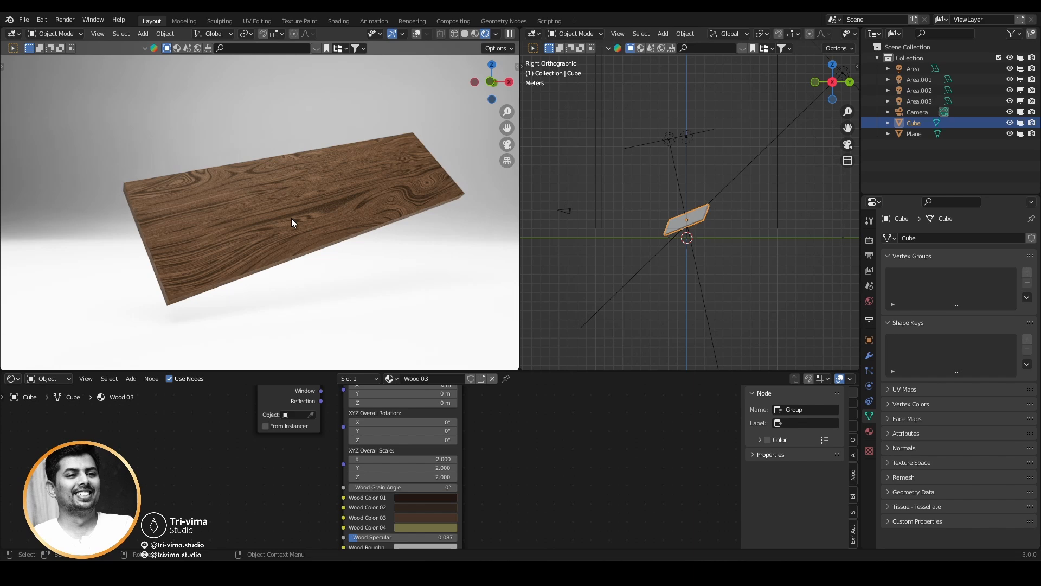
{"action": "scroll", "coordinate": [291, 218], "scroll_direction": "down", "scroll_amount": 3}
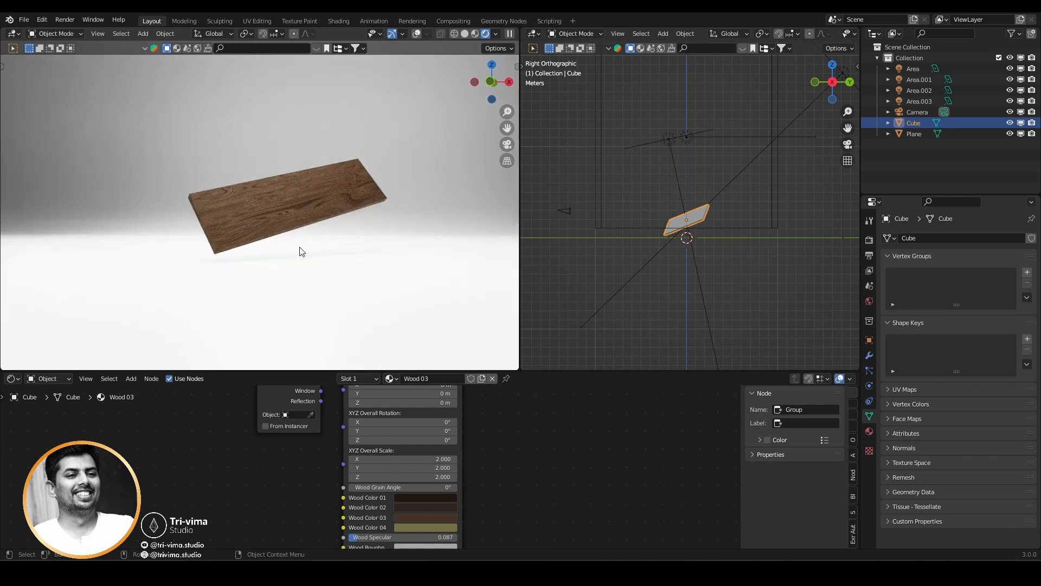